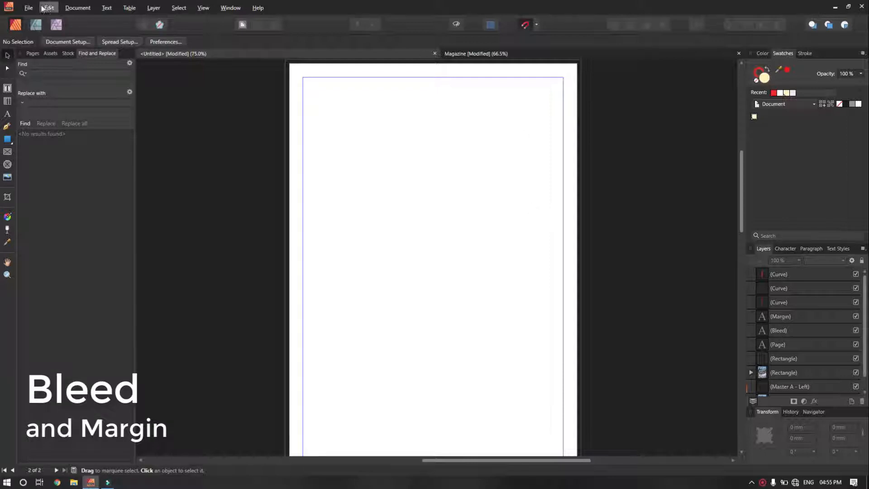
Open File > New to show the New Document setup (Print, A4, millimetres, 300 DPI).
click(28, 7)
click(33, 27)
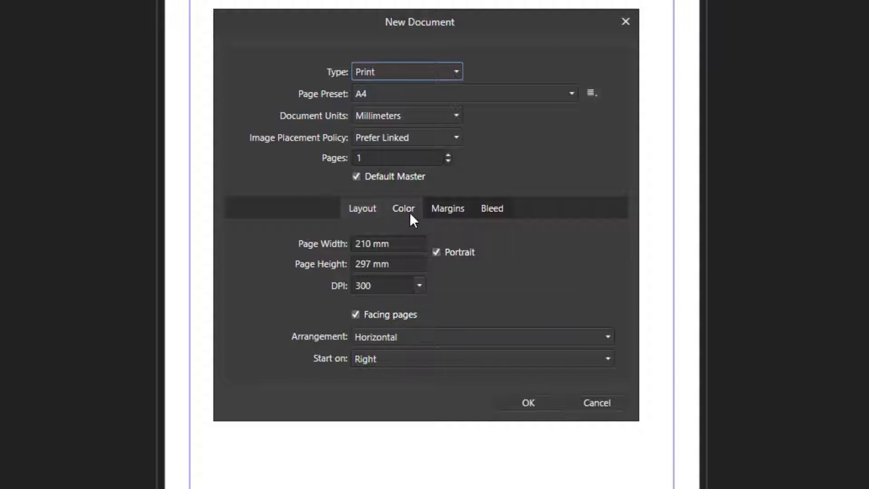
Check the 10 mm margins and 3 mm bleed, then cancel the New Document dialog.
click(442, 209)
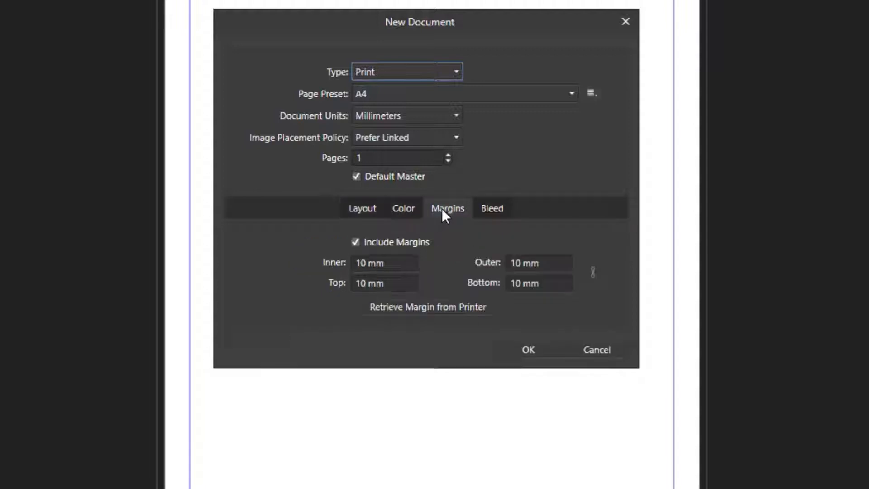
click(488, 206)
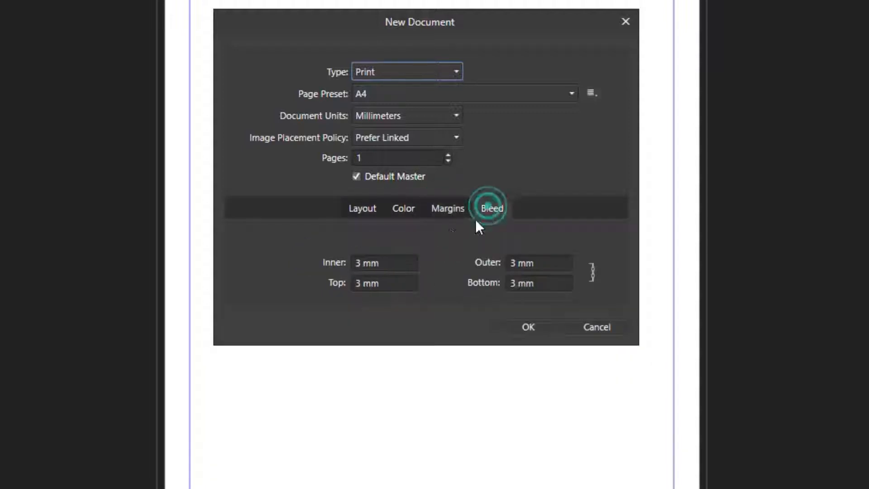
click(611, 327)
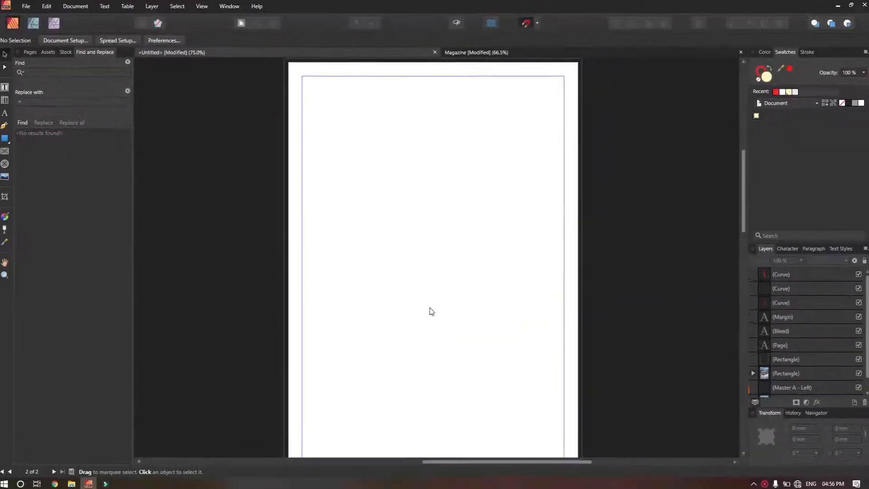
Pan to the Himachal Villages Bleed/Page/Margin diagram and zoom the view to 100%.
key(space)
drag(322, 395, 362, 165)
drag(408, 319, 640, 131)
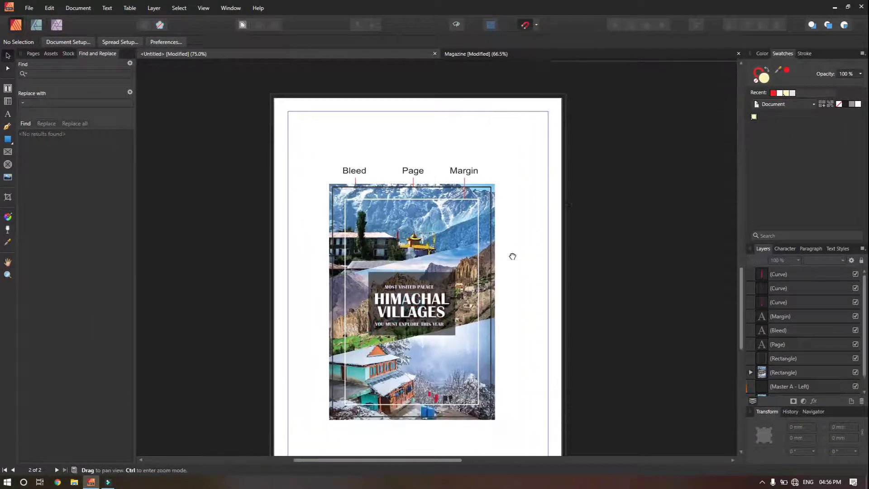
drag(512, 256, 519, 233)
scroll(411, 288, up, 3)
key(space)
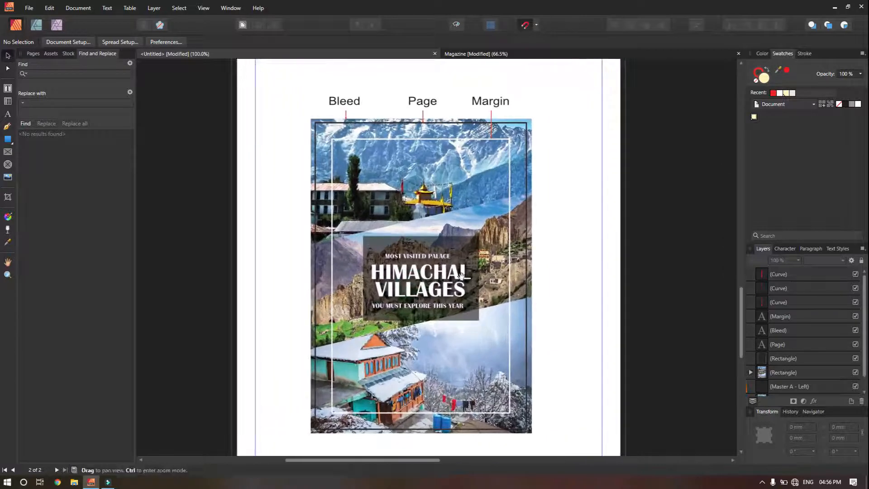
drag(460, 274, 462, 266)
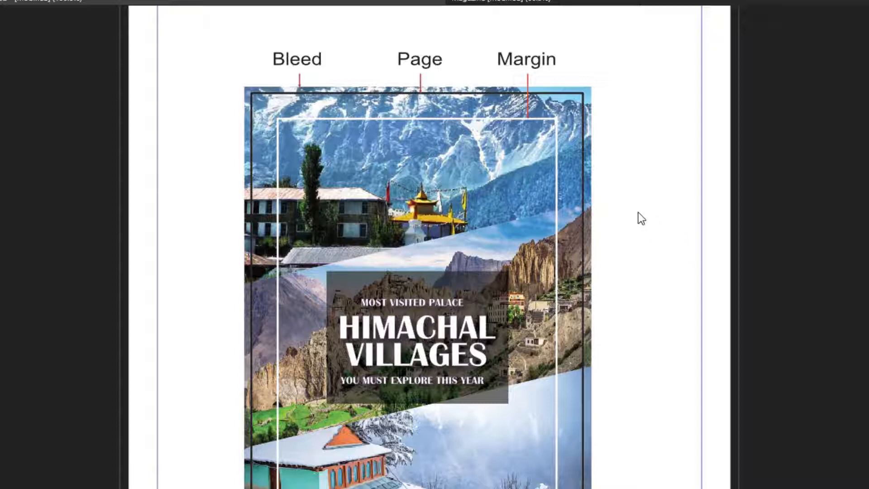
click(591, 165)
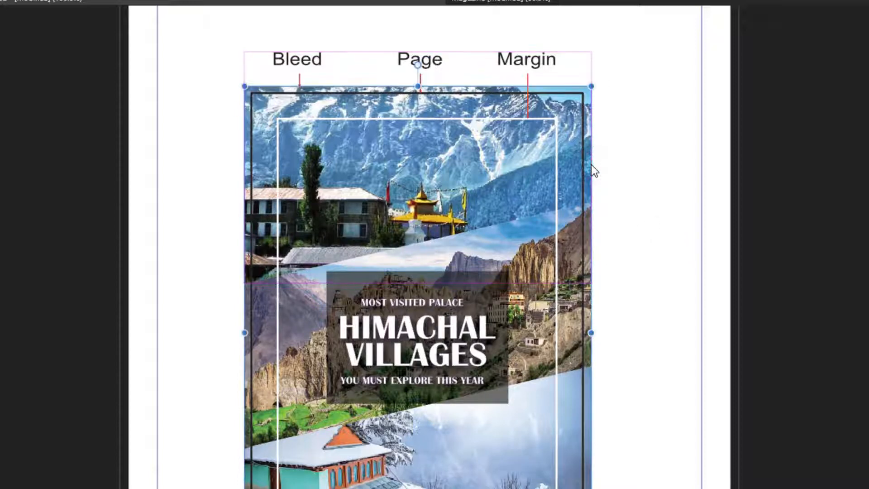
click(626, 176)
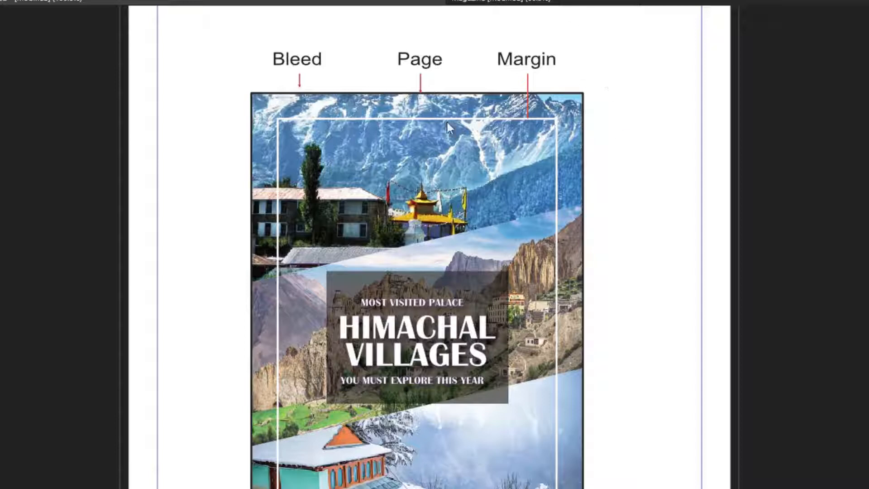
click(577, 92)
click(584, 258)
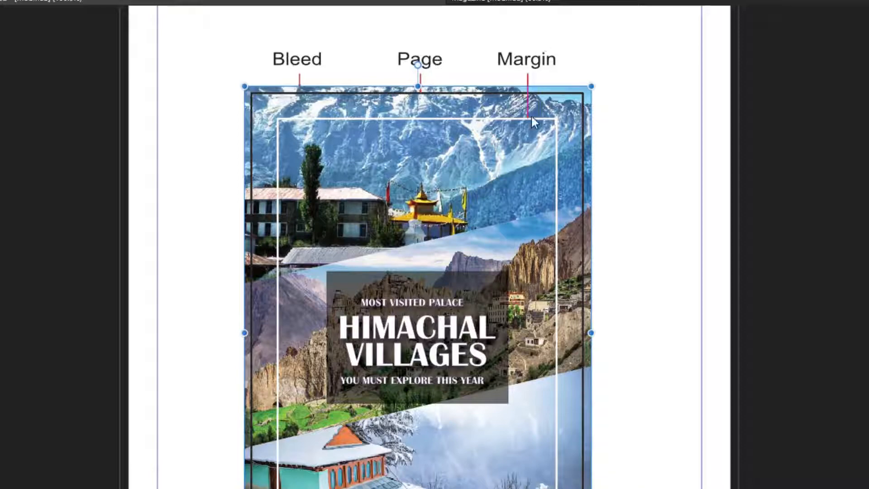
click(625, 124)
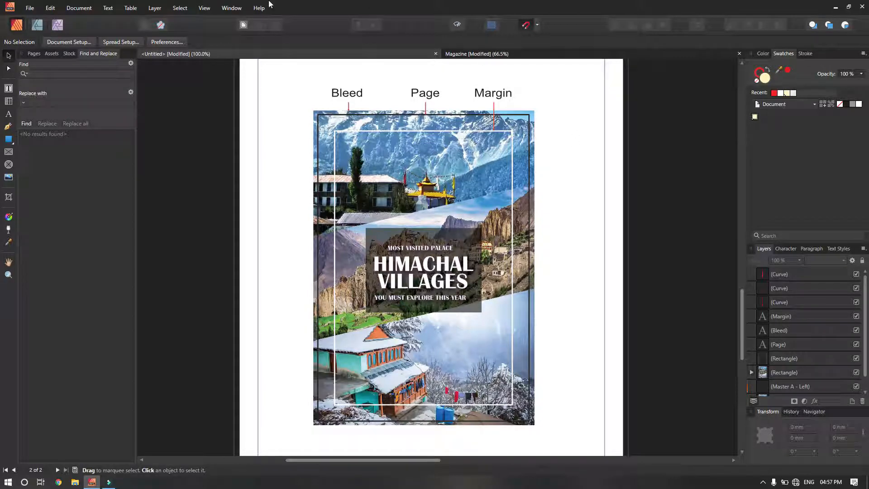
Switch to the Magazine document tab and scroll down to the Himachal Villages spread.
click(471, 55)
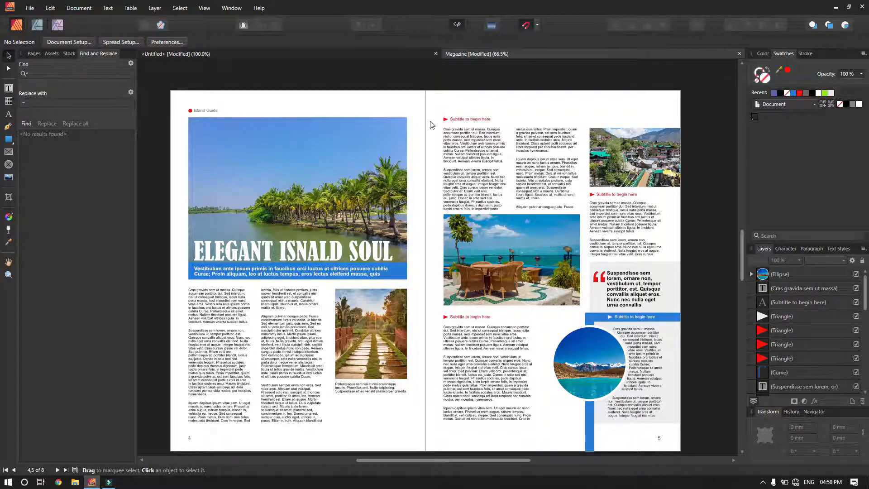
scroll(452, 162, down, 10)
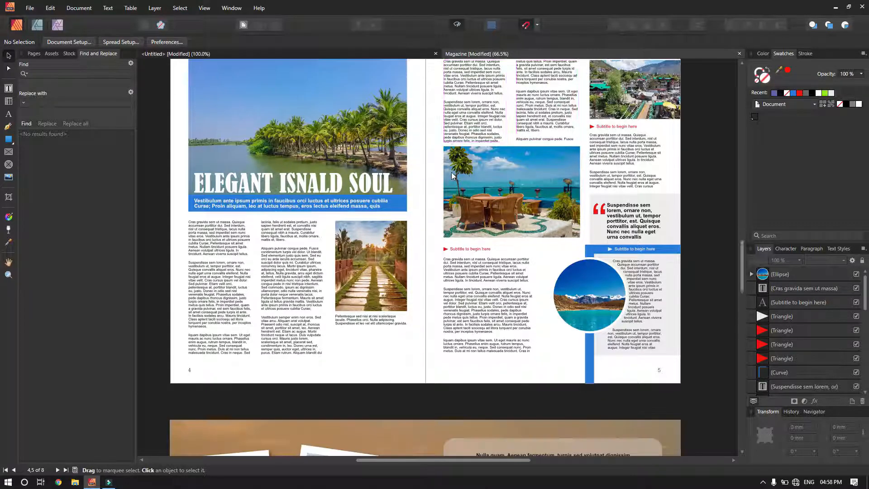
scroll(451, 174, down, 1)
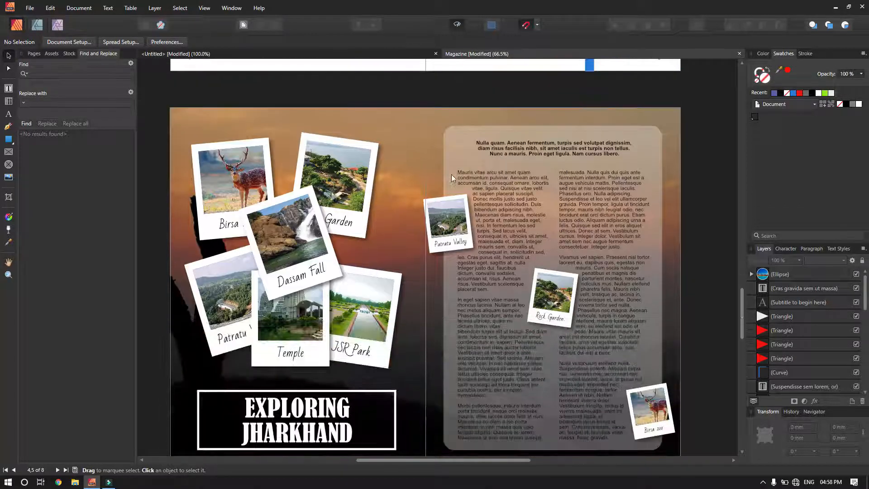
drag(742, 323, 732, 210)
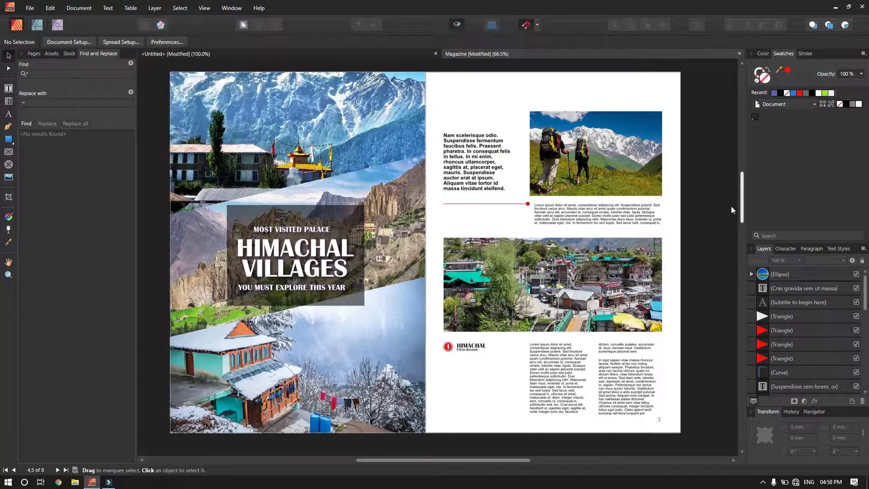
Turn off Preview Mode, choose the Frame Text Tool, and scroll to the Editor's Letters page 8.
click(457, 25)
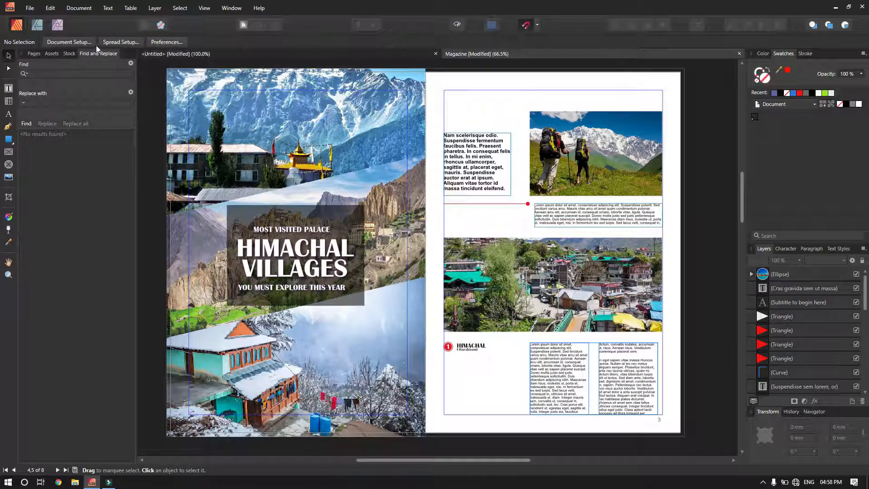
click(9, 88)
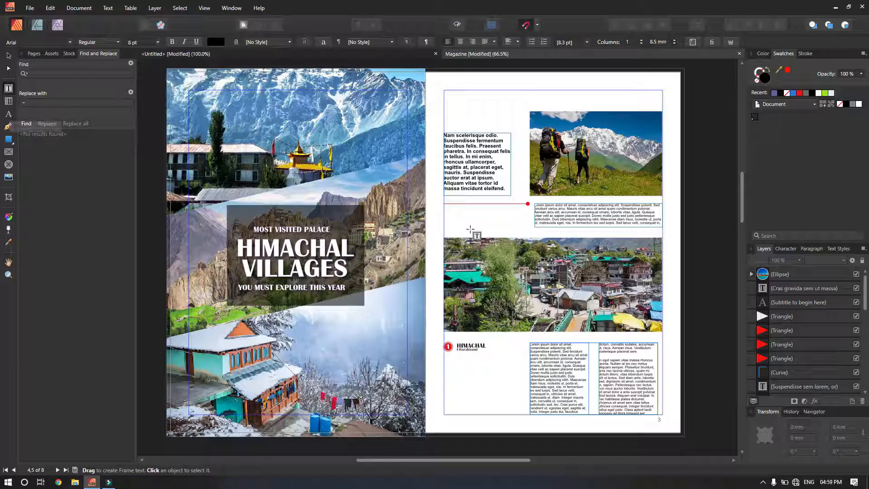
scroll(595, 252, down, 5)
scroll(555, 222, down, 5)
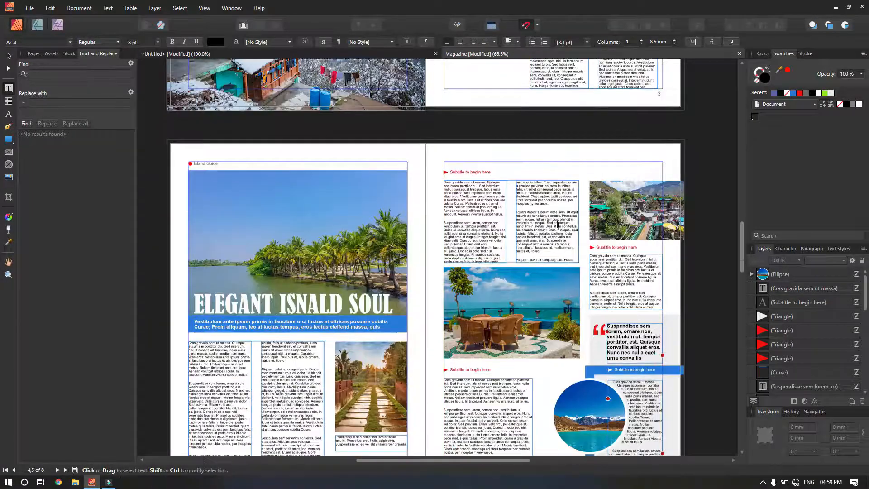
drag(742, 252, 743, 375)
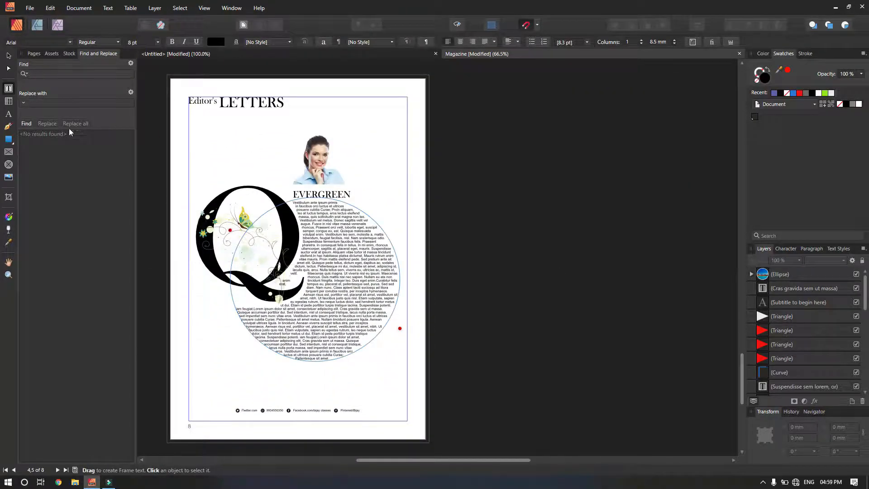
In the Pages panel, add 1 blank page after page 8, creating page 9.
click(34, 56)
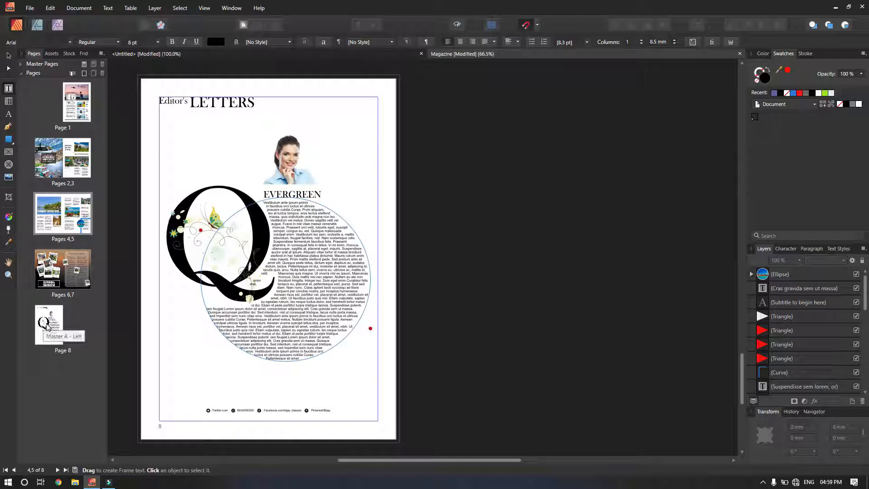
click(46, 324)
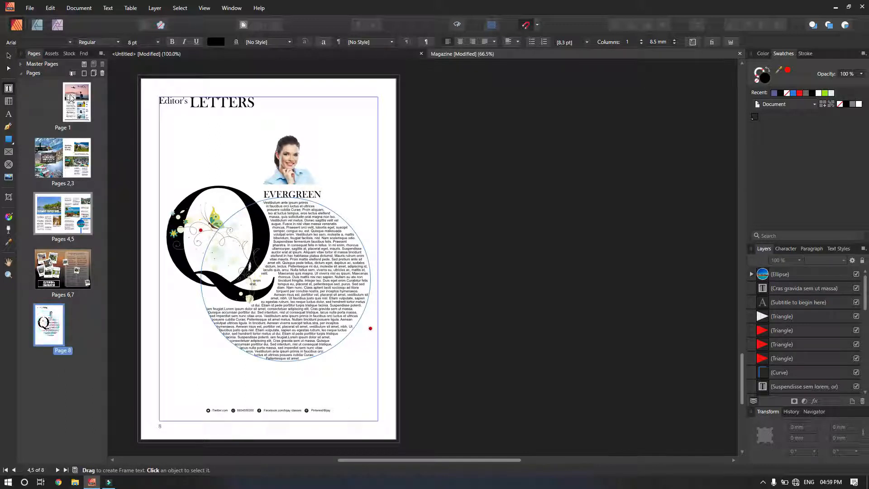
click(83, 74)
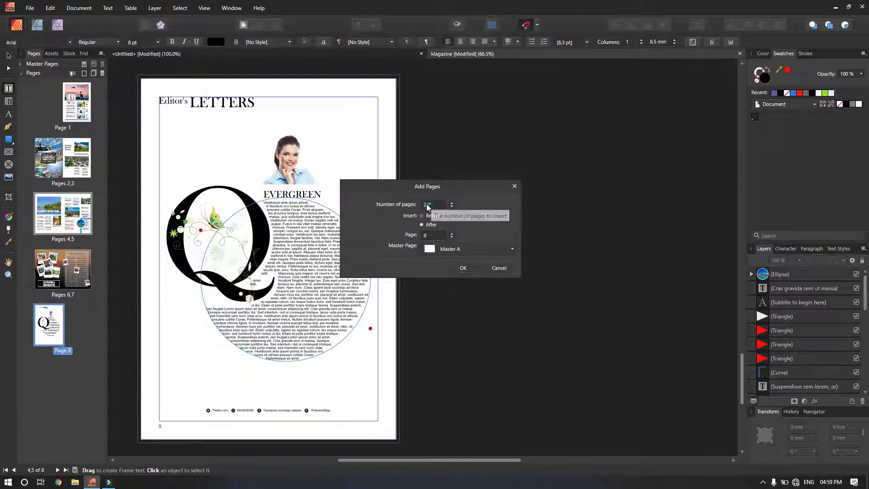
click(433, 204)
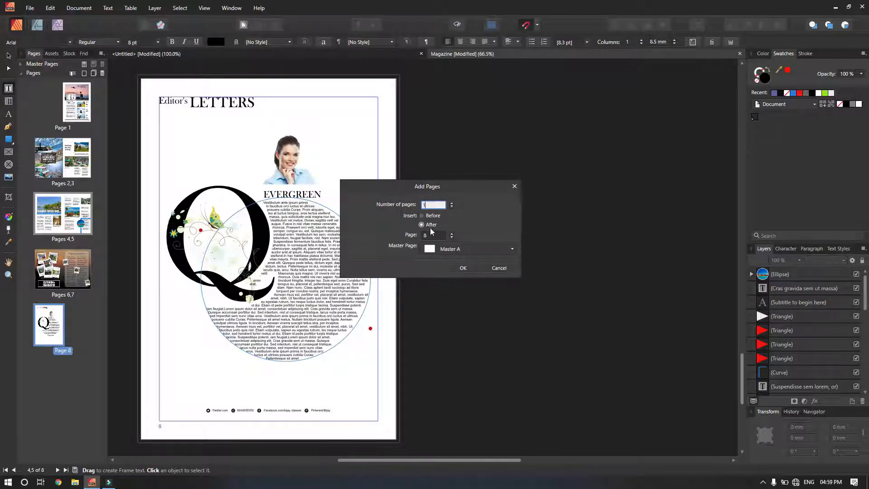
click(463, 268)
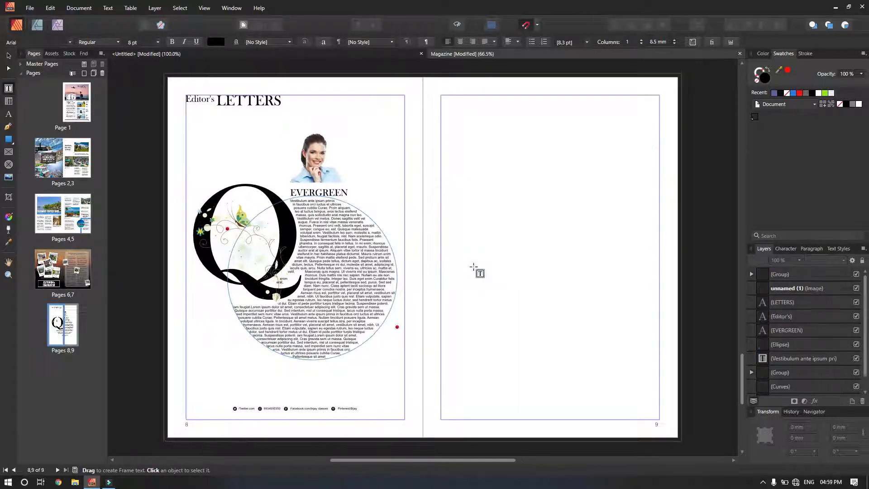
drag(494, 184, 456, 189)
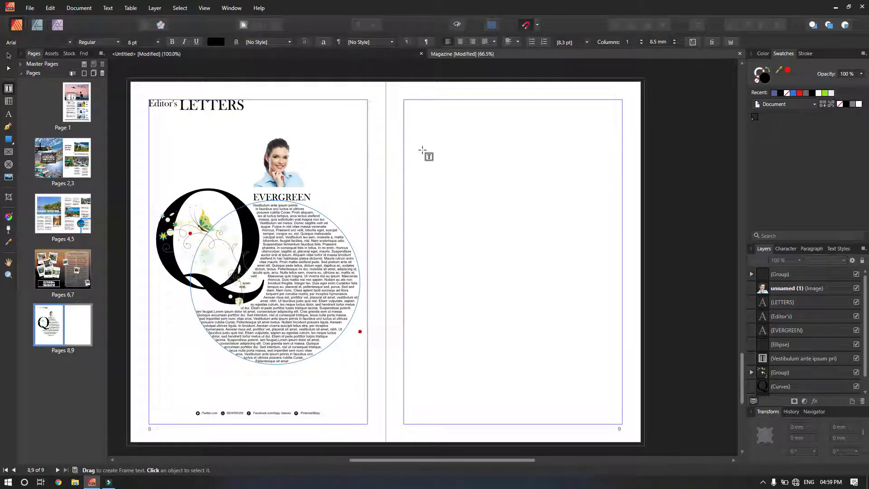
Draw a text frame at page 9's top-left margin and set its sample text to 14 pt.
drag(405, 101, 504, 237)
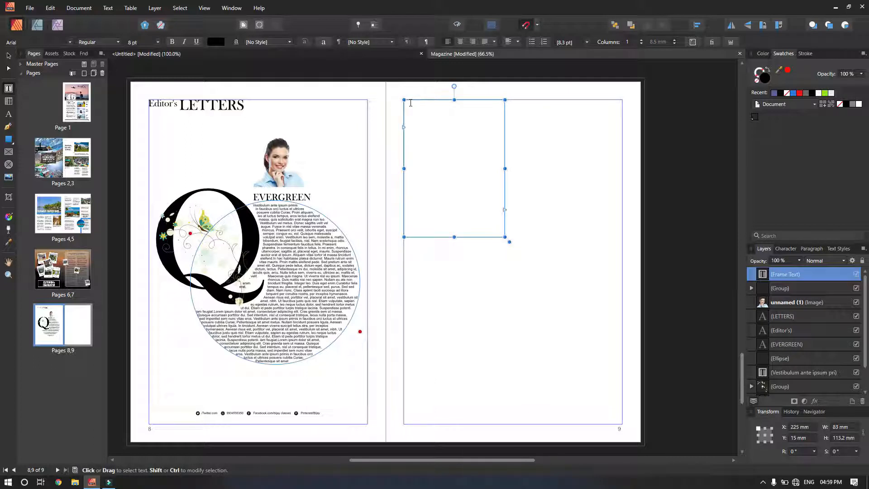
click(411, 103)
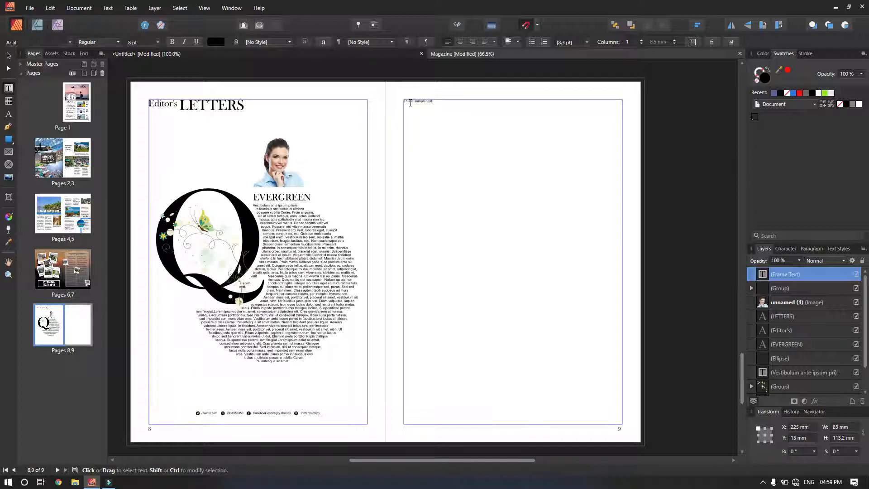
key(Escape)
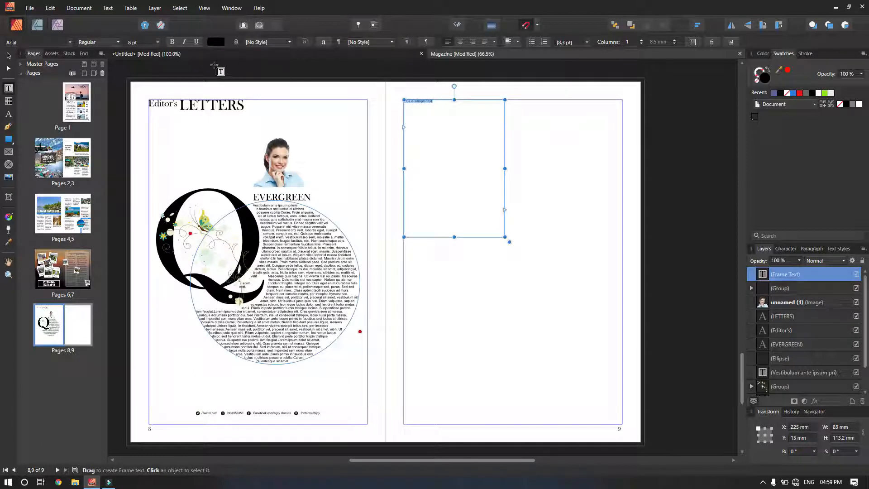
click(157, 43)
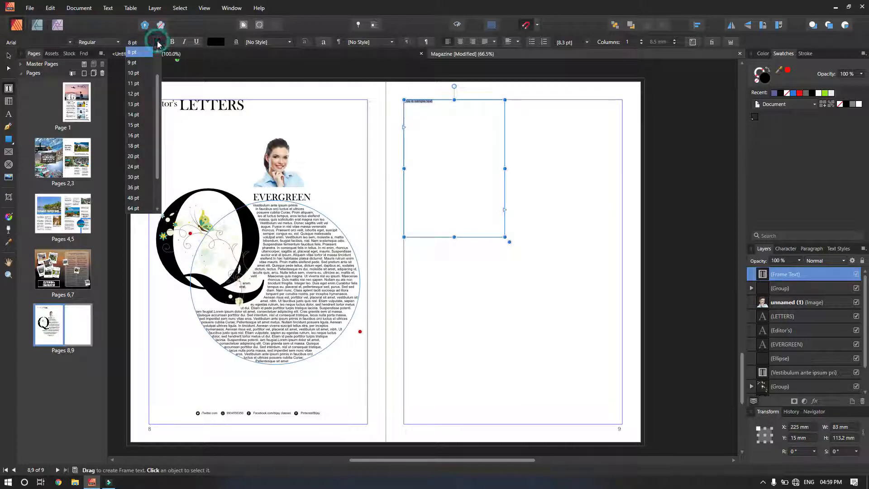
click(132, 113)
click(459, 136)
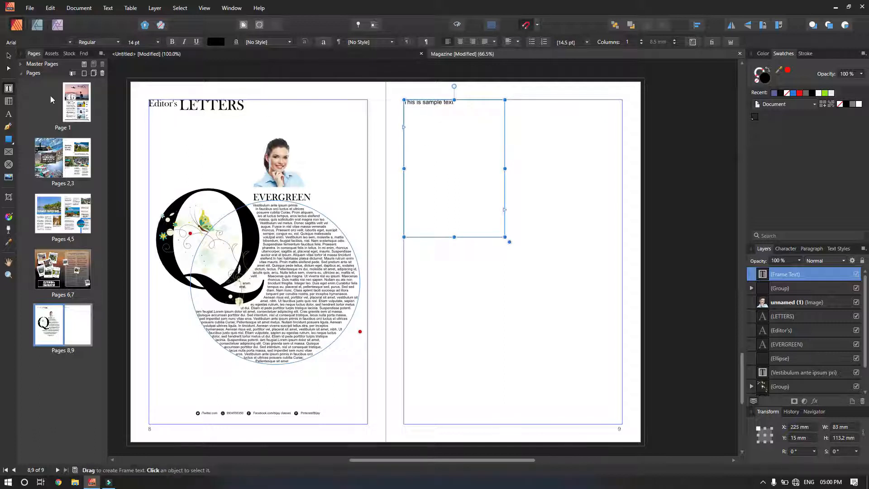
Move the frame down and right, then delete its 'This is sample text' line.
click(8, 55)
drag(447, 156, 492, 264)
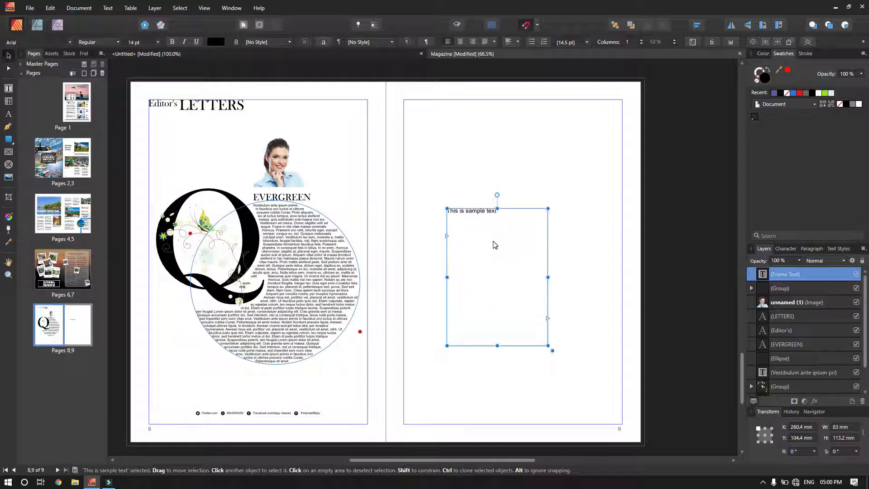
key(t)
triple_click(496, 211)
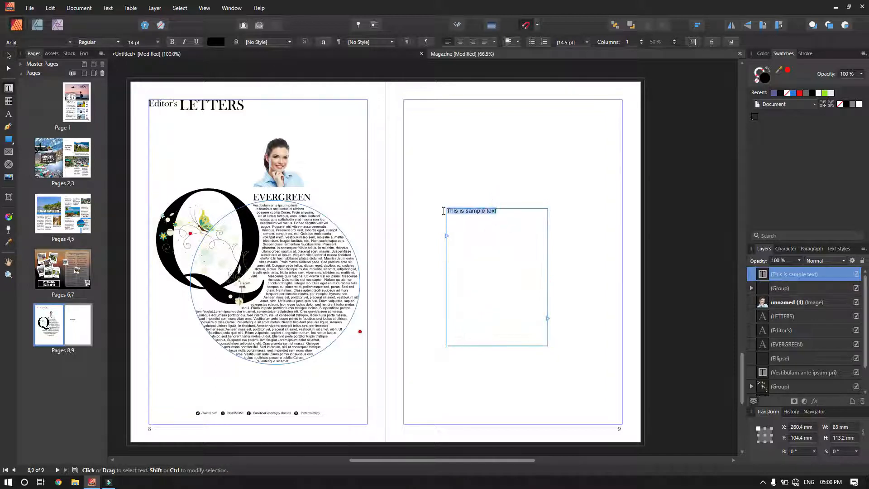
key(BackSpace)
Fill page 9's empty frame with Latin text using Insert Filler Text from the context menu.
right_click(453, 216)
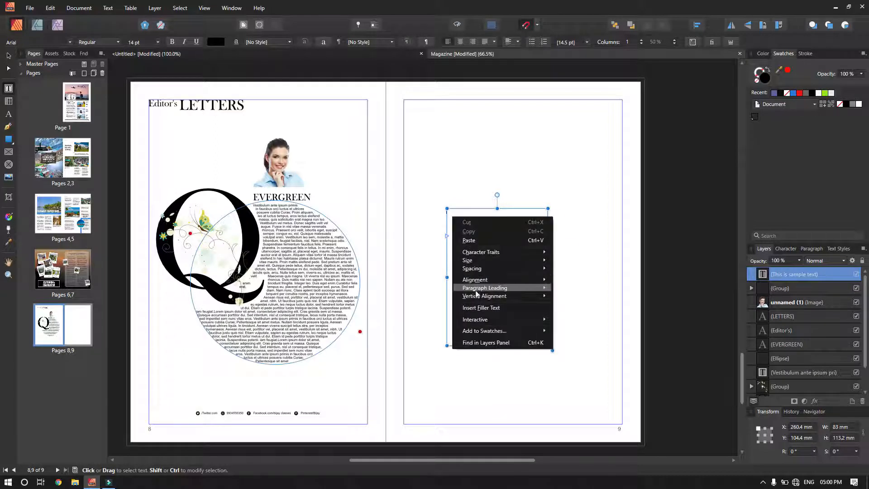
click(503, 308)
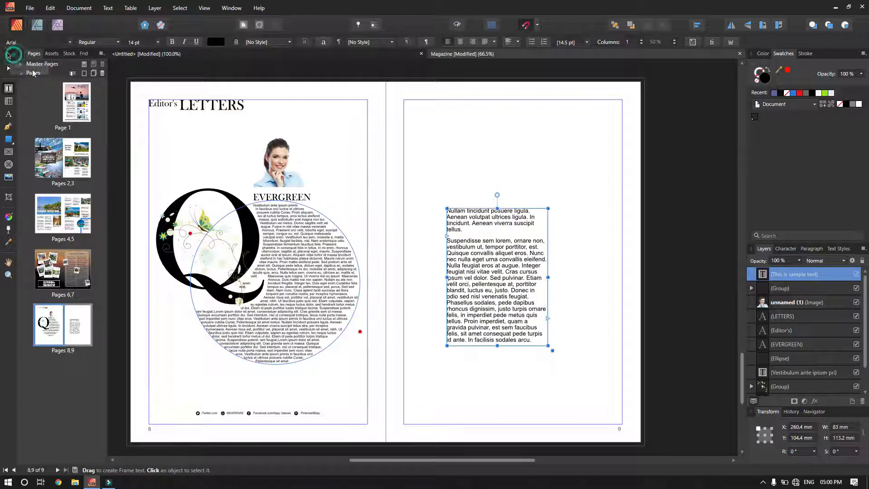
click(8, 55)
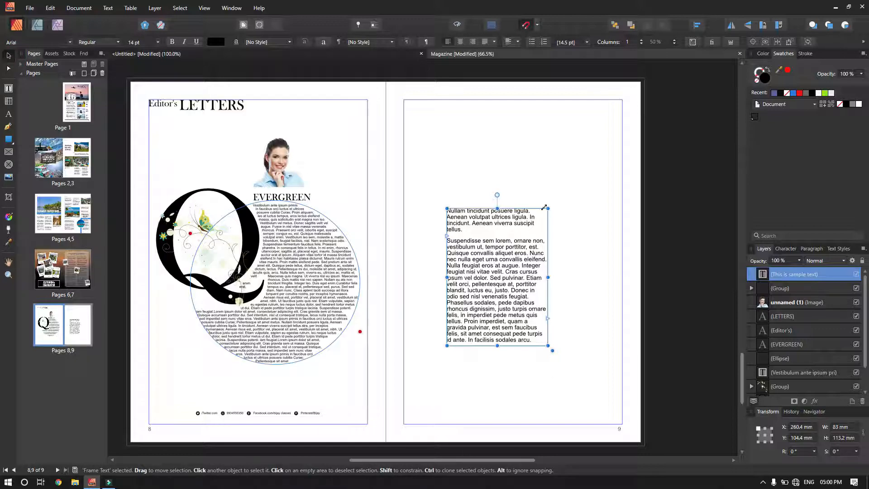
Resize and reposition the filler-text frame to about 55.8 × 82.9 mm on page 9.
drag(544, 208, 633, 130)
drag(504, 173, 462, 138)
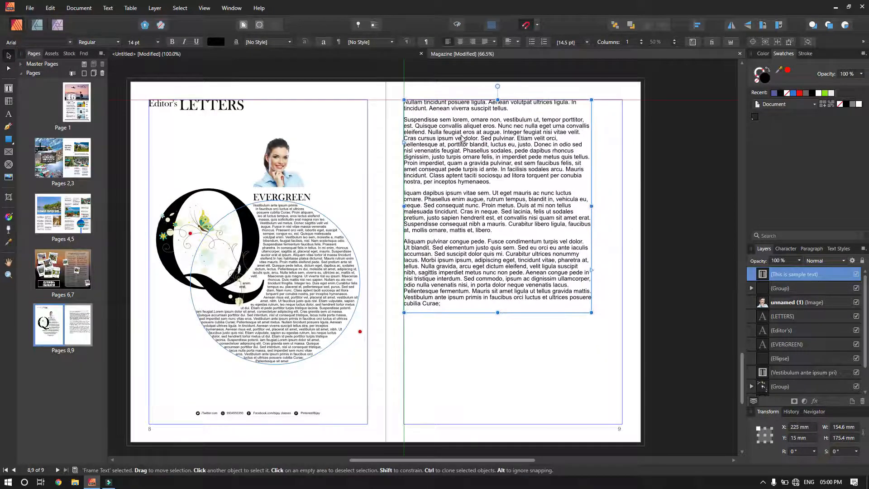
drag(591, 312, 471, 200)
drag(432, 179, 464, 276)
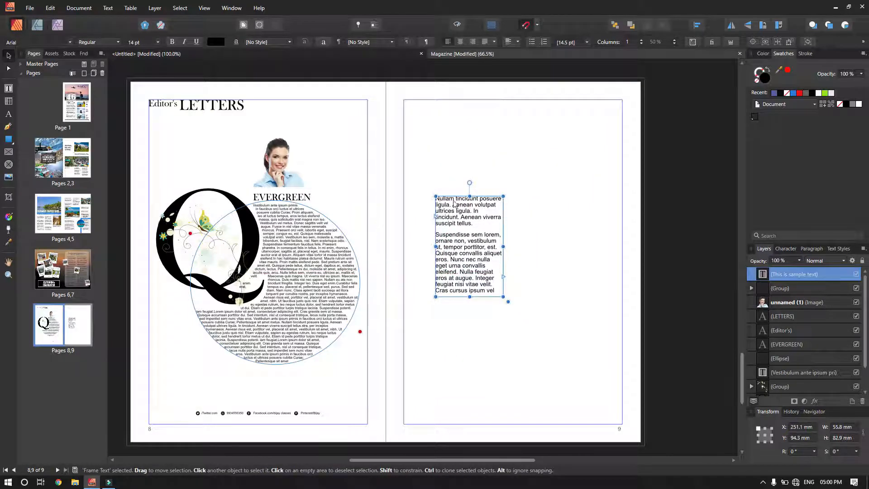
Try rotating the frame, including 45° in the R field, then return it to 0°.
mouse_move(470, 183)
mouse_down()
mouse_move(524, 204)
mouse_move(522, 216)
mouse_move(426, 190)
mouse_move(412, 291)
mouse_move(512, 296)
mouse_move(520, 199)
mouse_move(476, 181)
mouse_up()
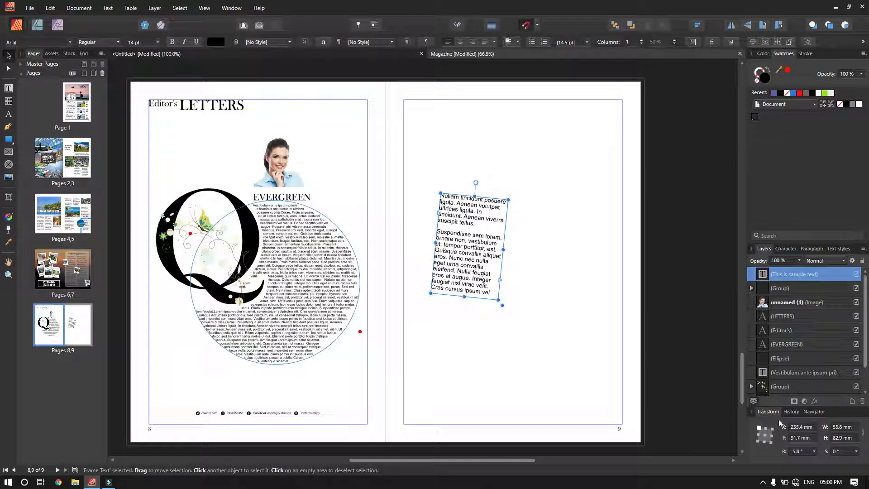
click(805, 450)
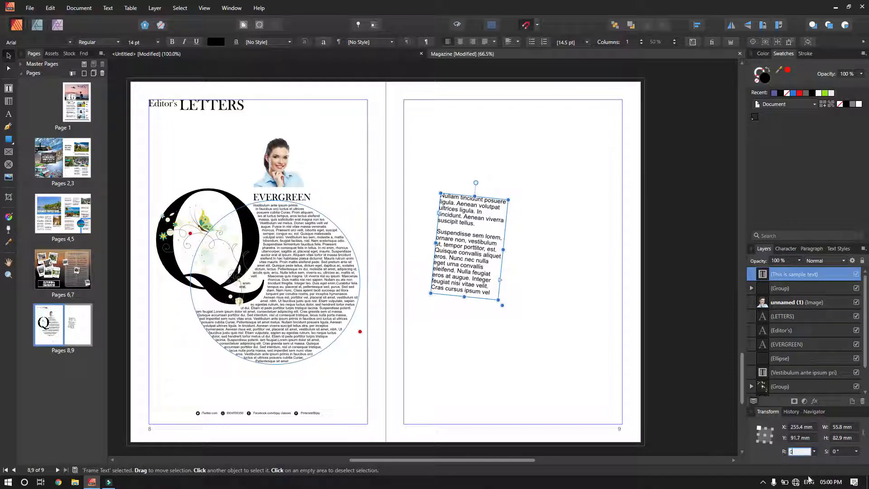
key(Return)
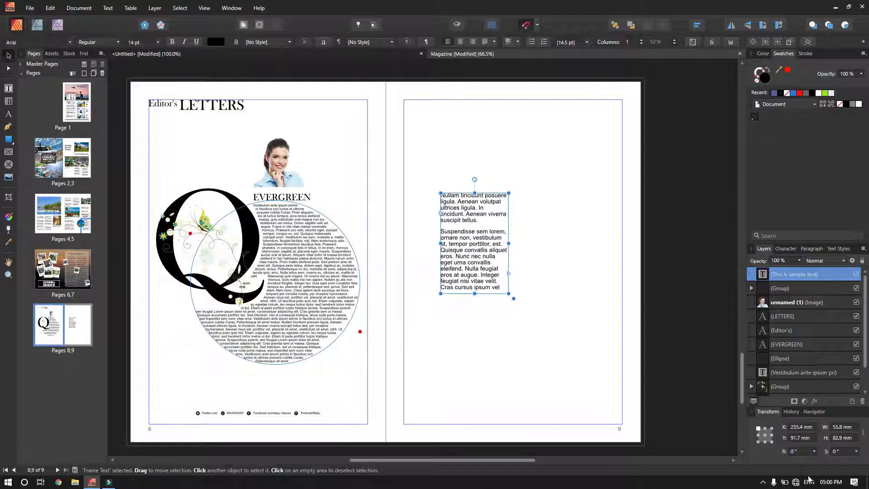
click(799, 451)
text(45)
key(Return)
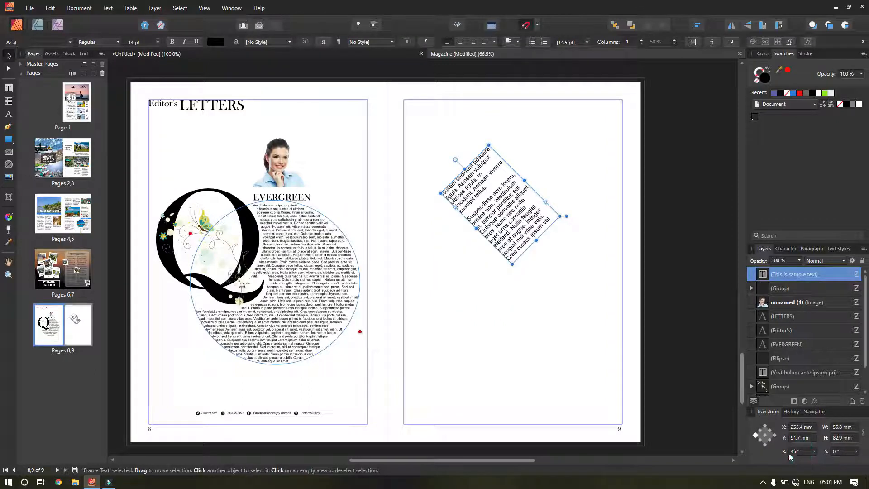
key(ctrl+z)
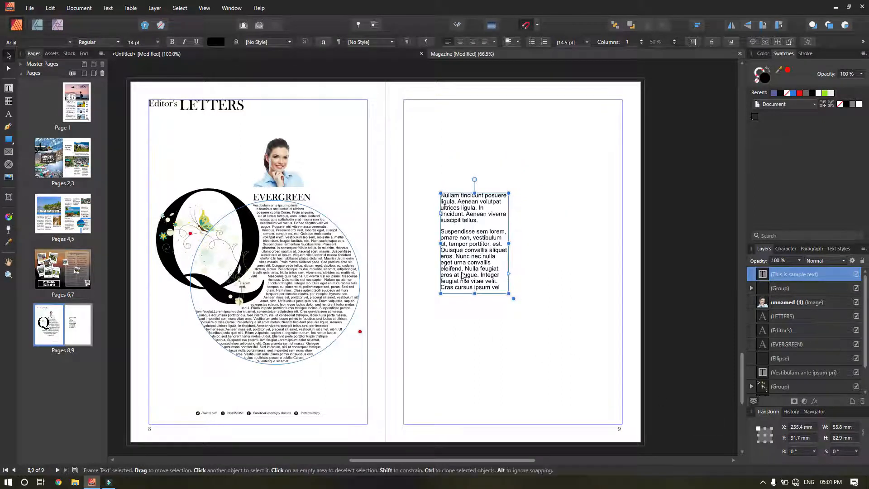
Resize the frame by its handles, then scale it with its text to 160.4 × 115.8 mm at 17.7 pt.
drag(462, 275, 446, 263)
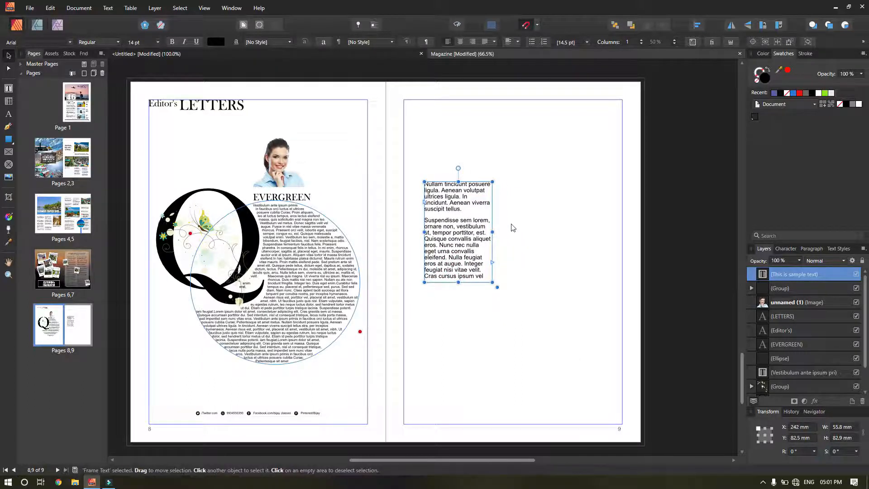
drag(493, 180, 514, 188)
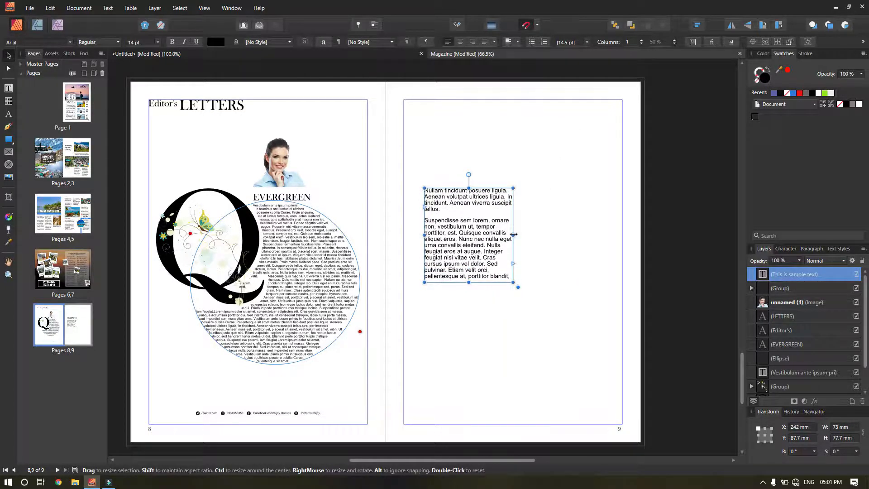
drag(514, 234, 581, 234)
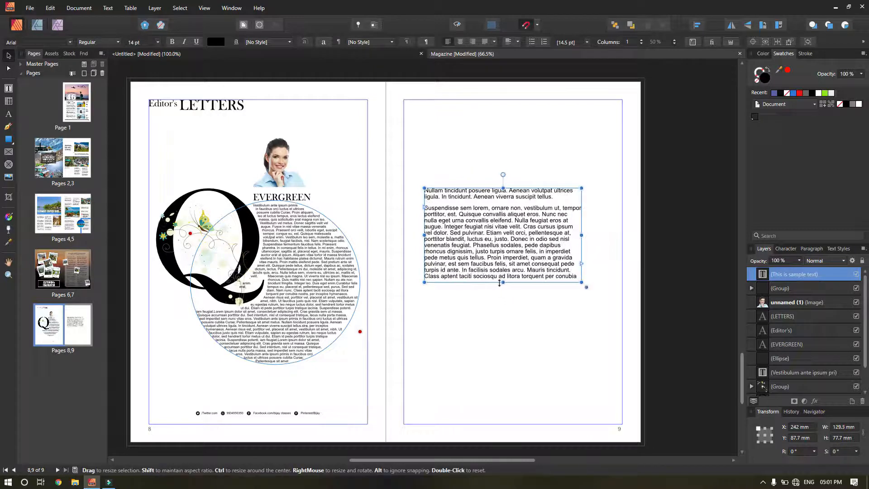
drag(502, 283, 502, 302)
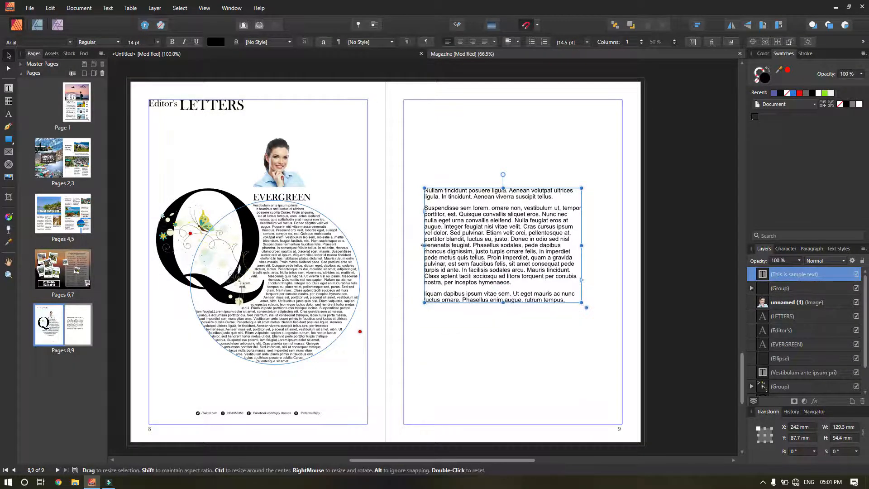
drag(424, 245, 456, 245)
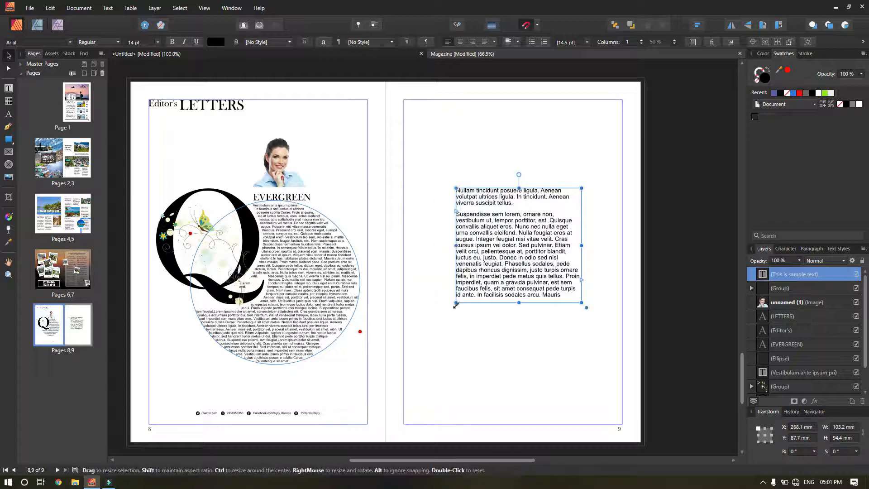
drag(456, 302, 427, 299)
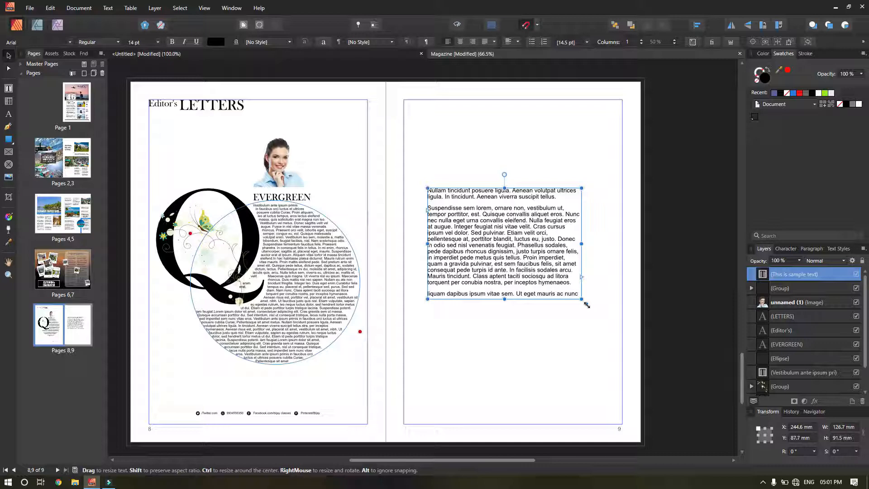
drag(586, 304, 492, 235)
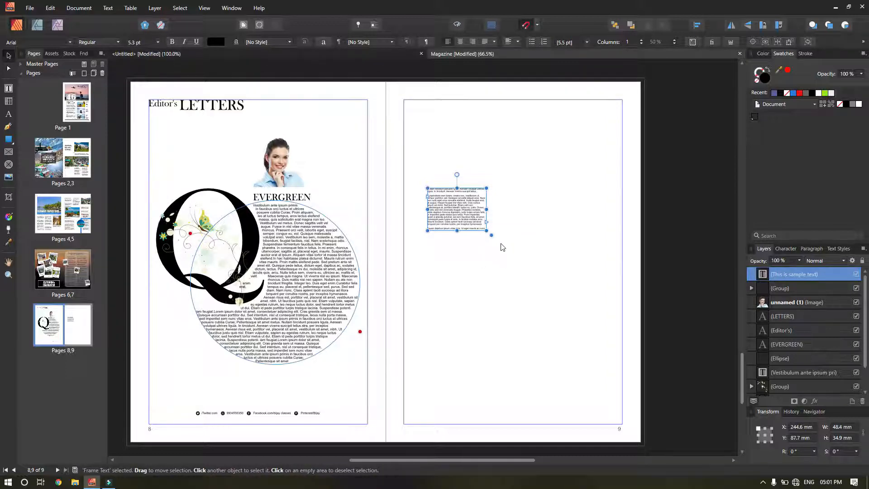
drag(493, 235, 629, 333)
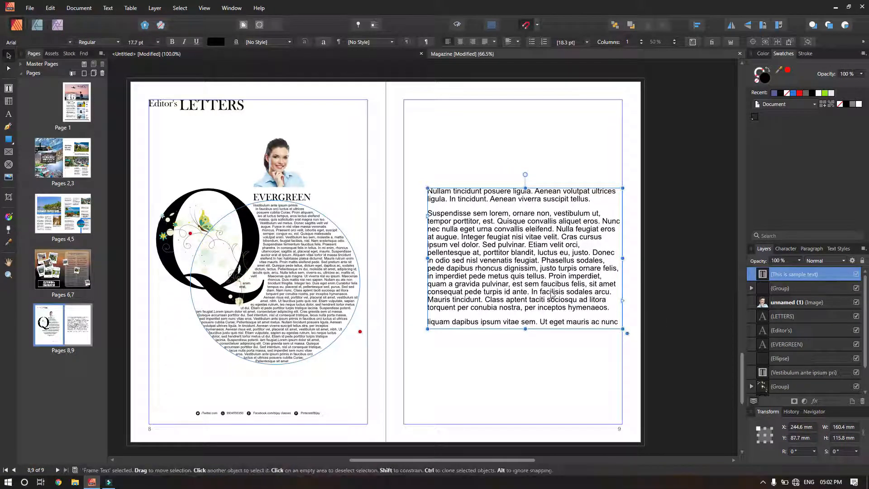
Nudge the filler-text frame left and set its text to 10 pt.
drag(527, 272, 503, 268)
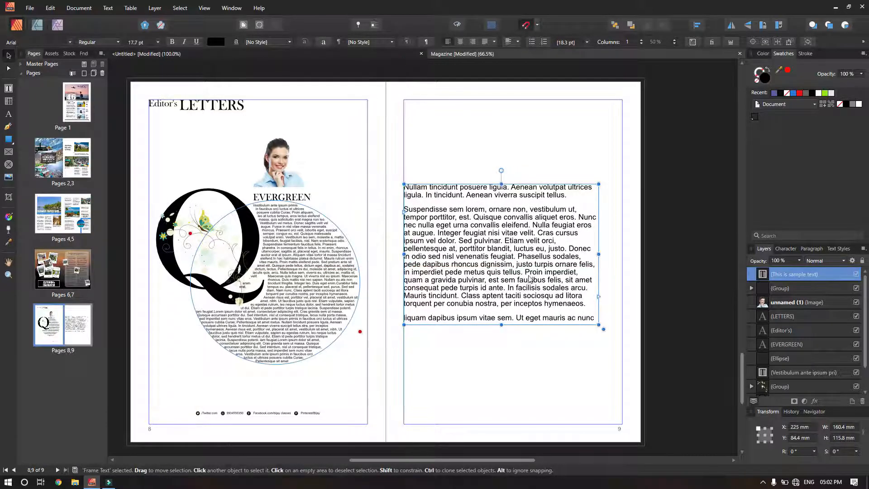
click(158, 42)
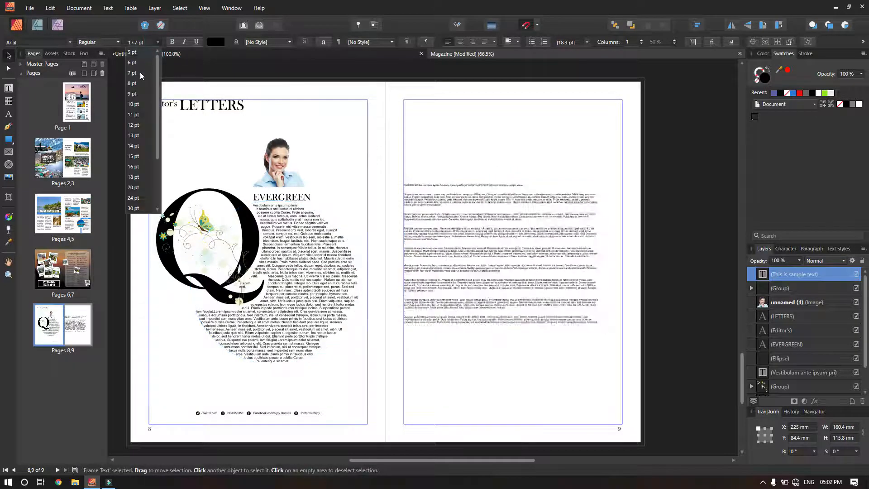
click(138, 103)
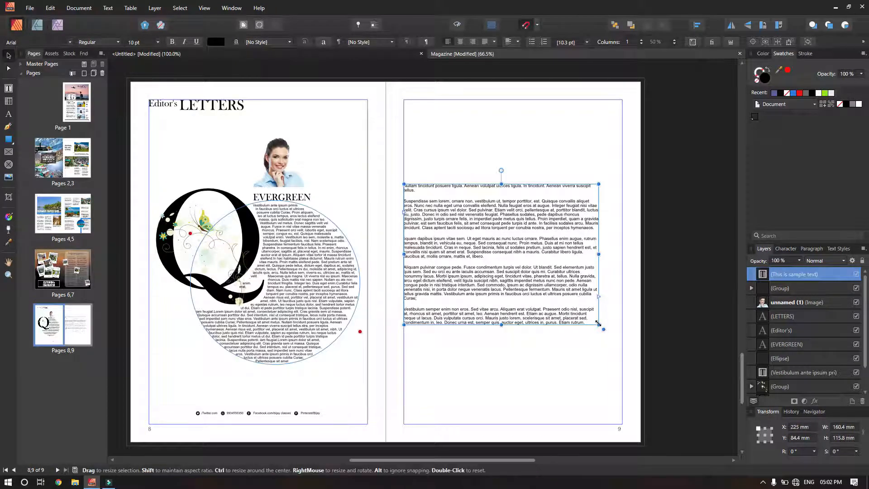
Fit the text frame to page 9's margins at 180 × 267 mm and pick up its overflow text.
drag(598, 323, 534, 362)
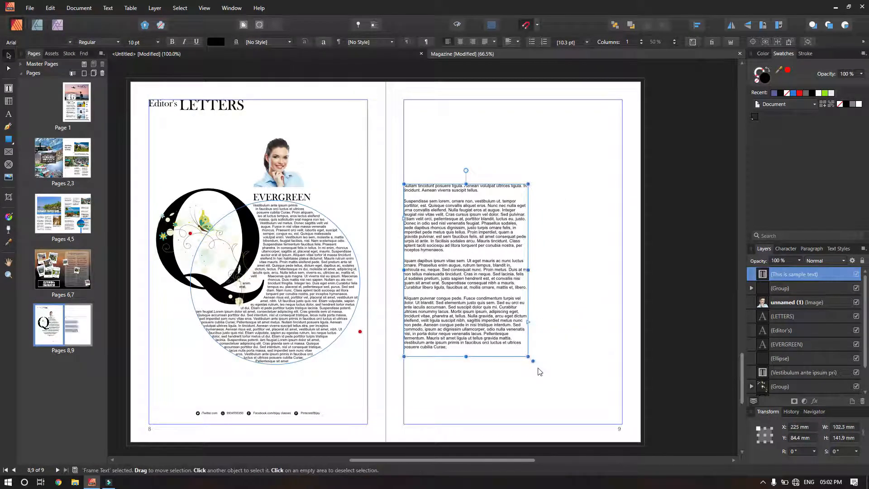
drag(487, 297, 483, 240)
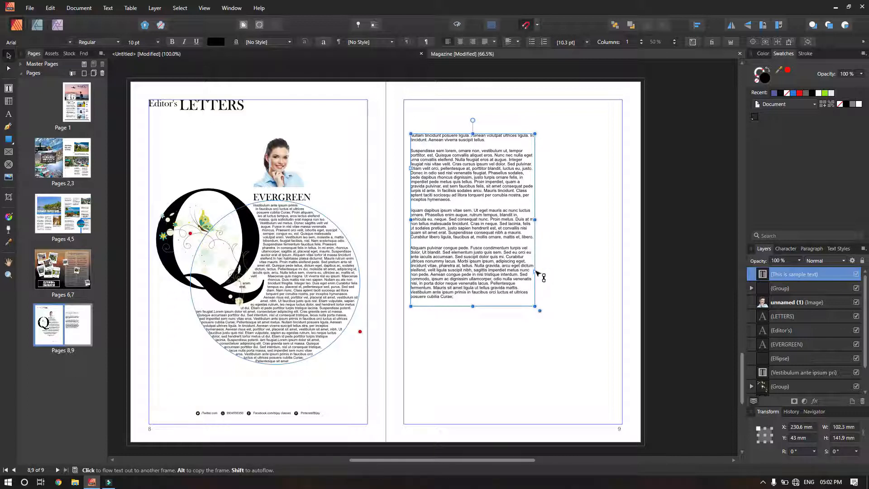
drag(486, 248, 487, 237)
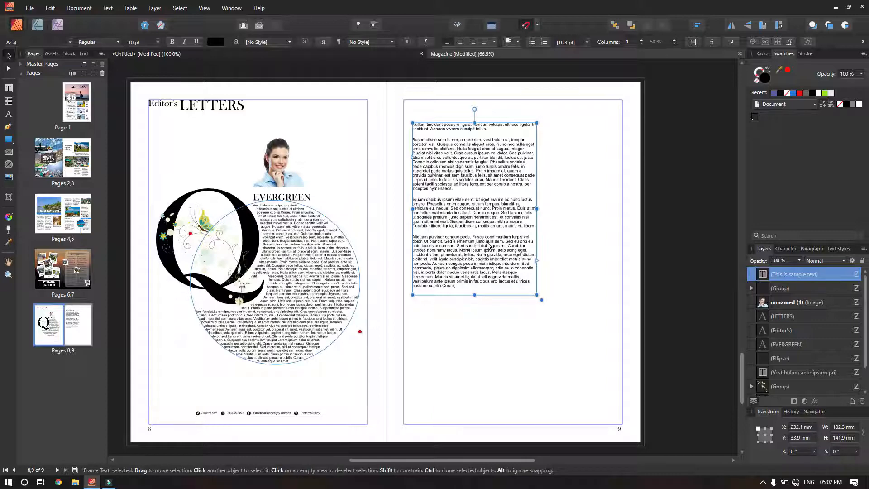
drag(483, 239, 474, 216)
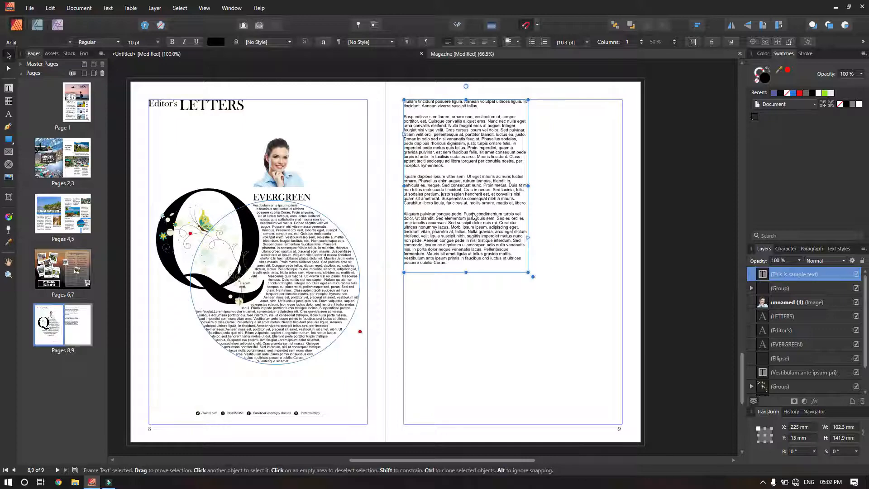
drag(528, 272, 624, 426)
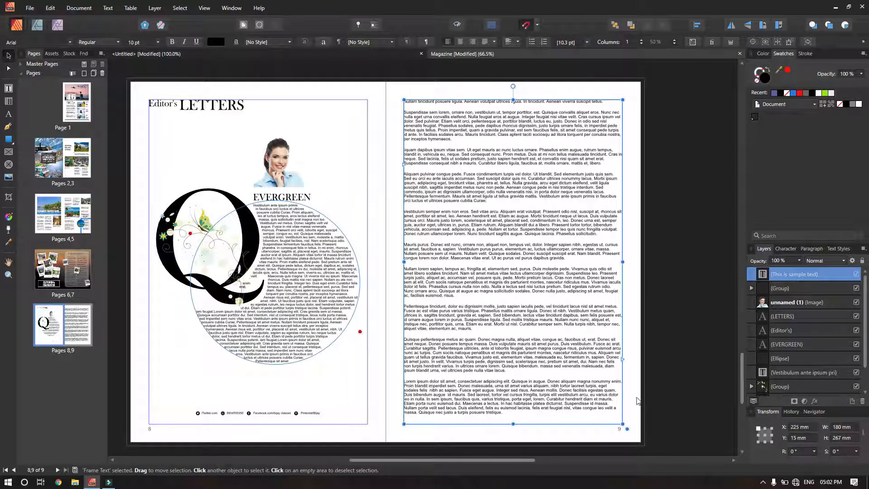
click(623, 359)
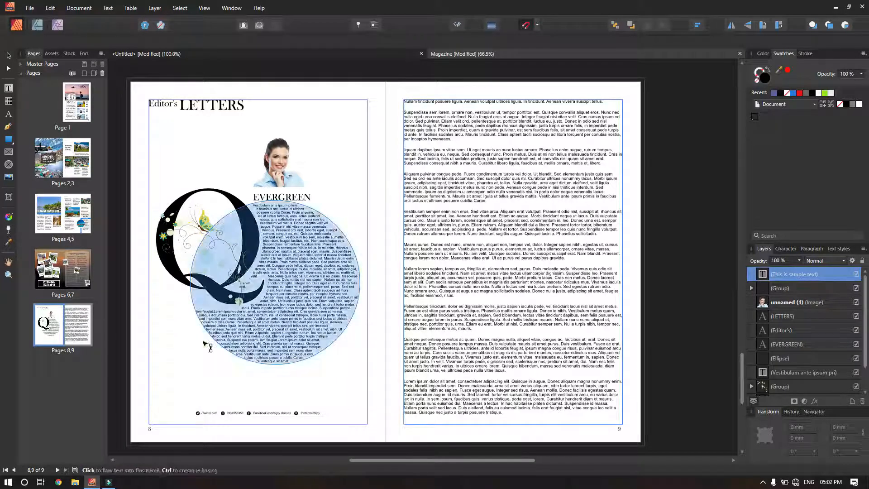
Insert two new pages after page 9.
click(84, 74)
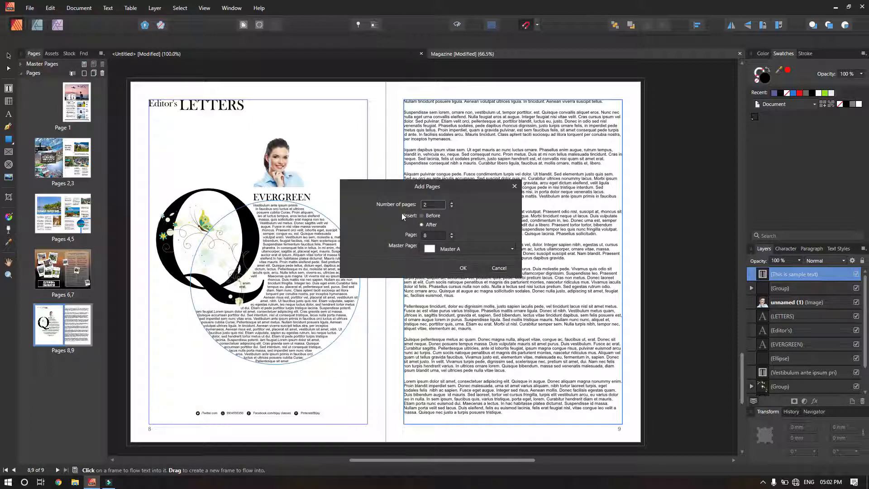
click(432, 206)
click(467, 268)
click(84, 327)
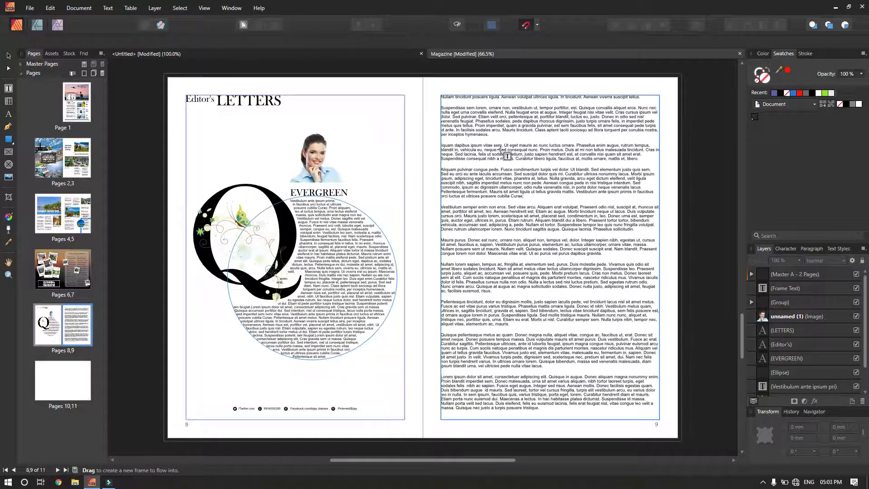
Flow the overflow text into a new linked frame on page 10 and enlarge it.
scroll(634, 280, down, 6)
scroll(505, 276, down, 2)
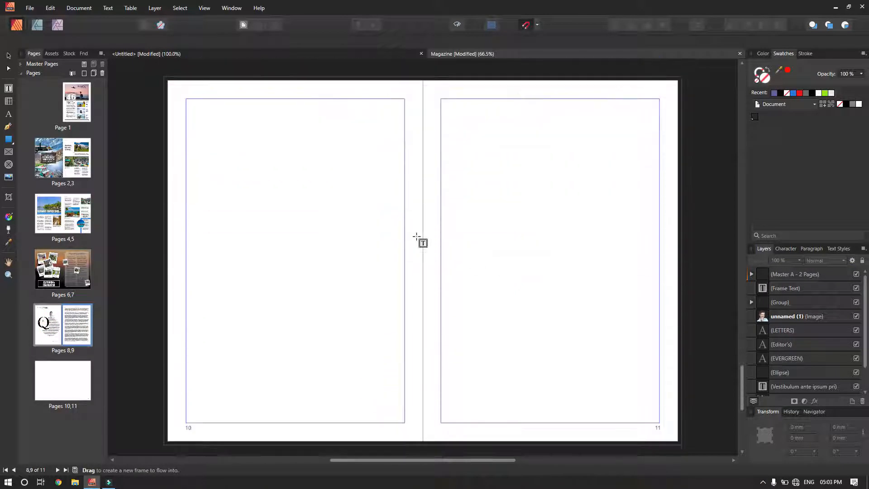
drag(186, 98, 352, 335)
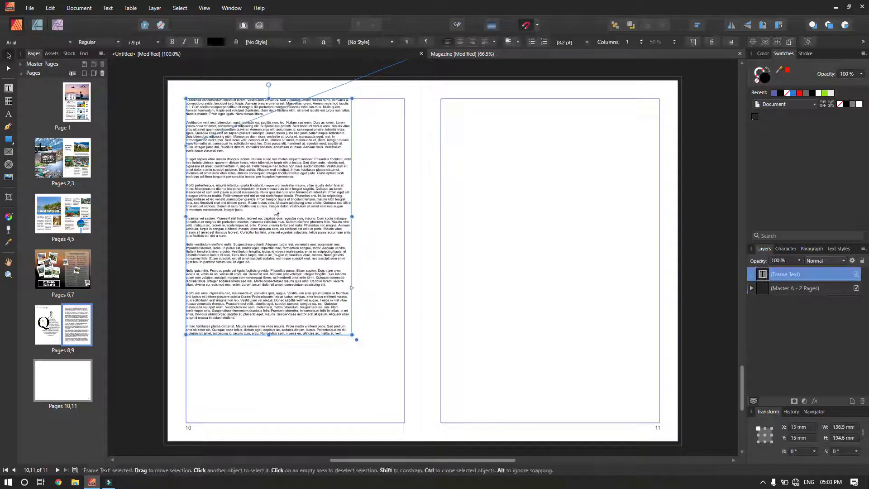
scroll(453, 259, up, 2)
scroll(453, 258, up, 3)
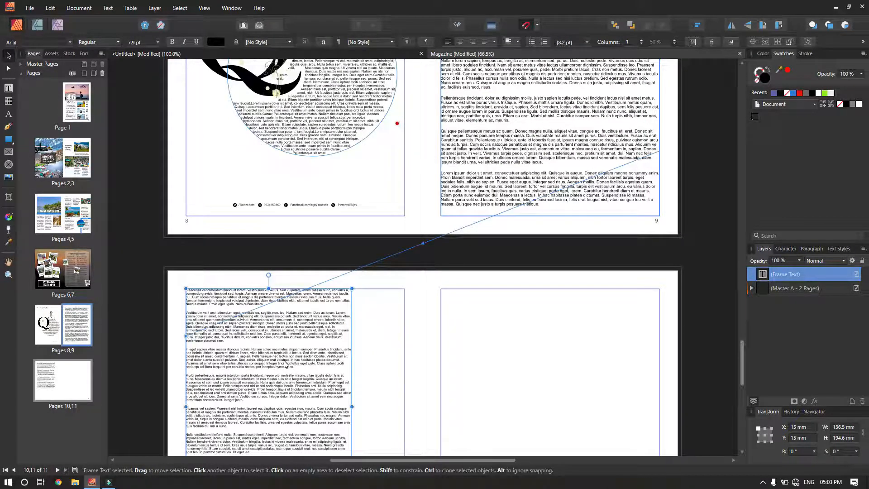
scroll(285, 363, down, 4)
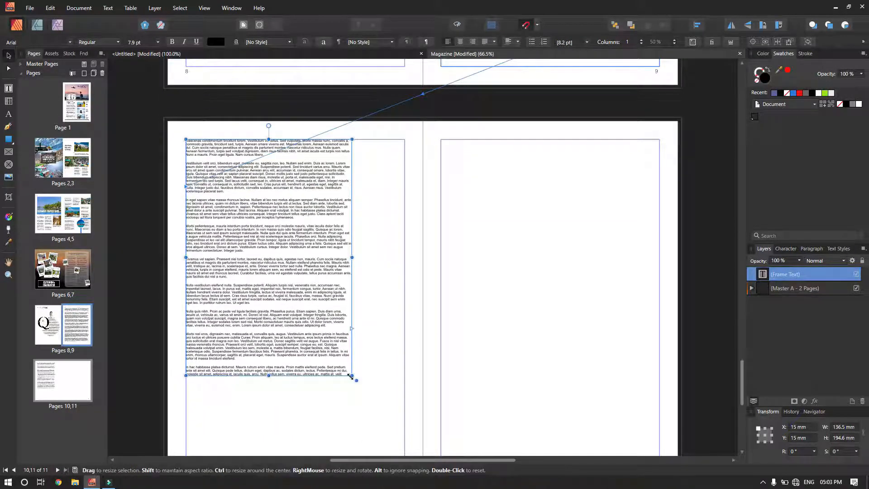
drag(351, 375, 366, 410)
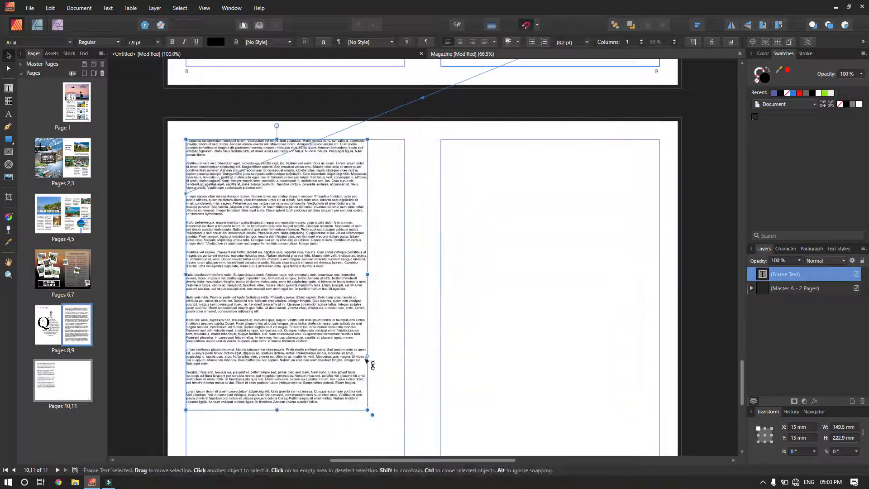
scroll(442, 306, up, 5)
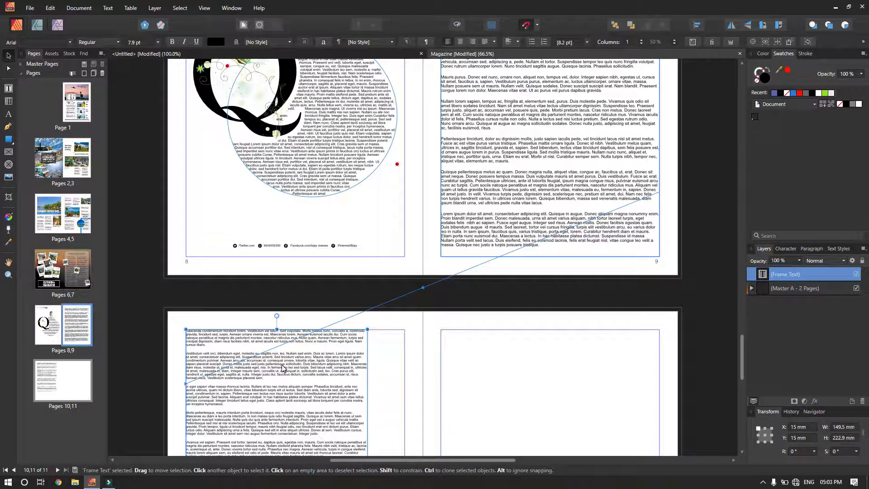
Delete both the page 10 and page 9 text frames, leaving pages 9–11 blank.
click(449, 251)
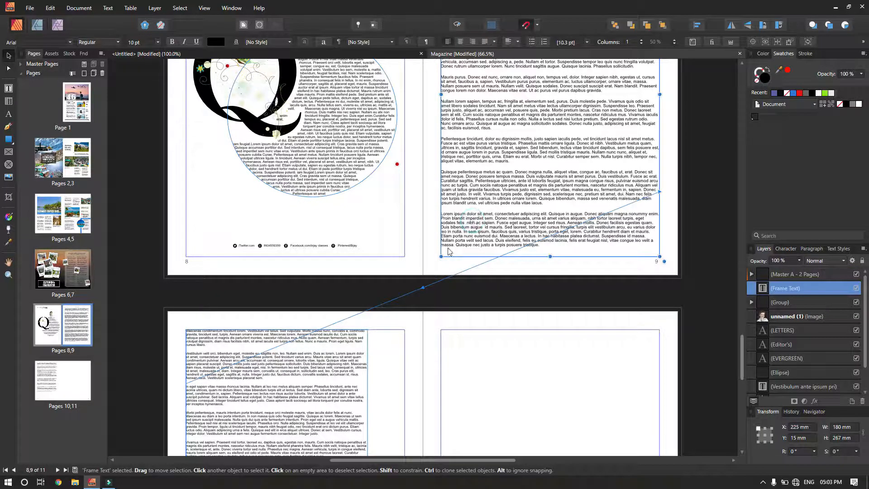
click(325, 356)
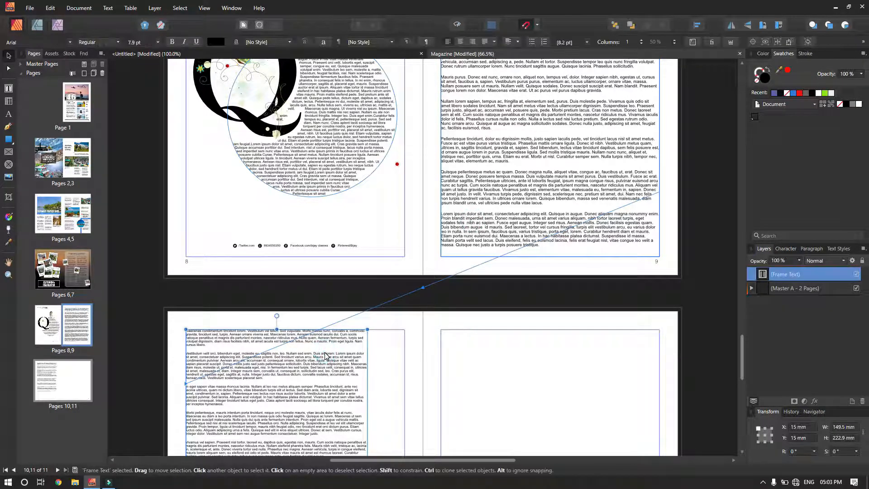
scroll(325, 356, down, 3)
drag(325, 356, 351, 352)
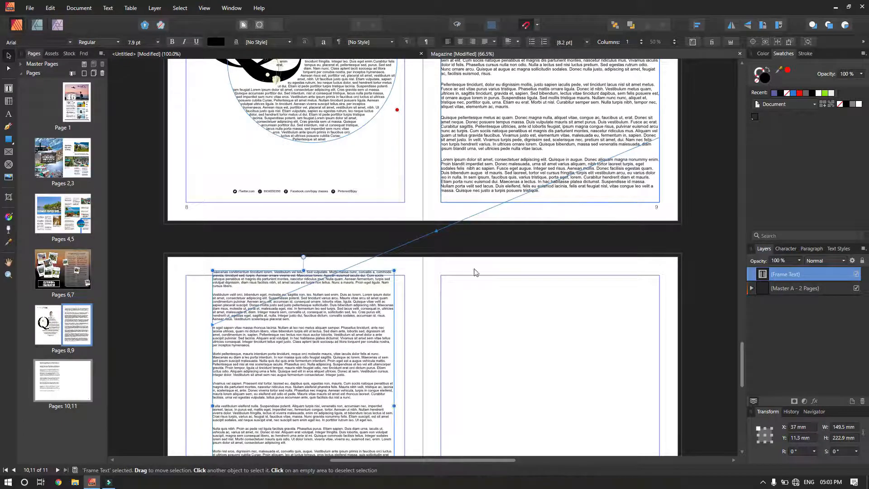
key(Delete)
scroll(509, 214, up, 6)
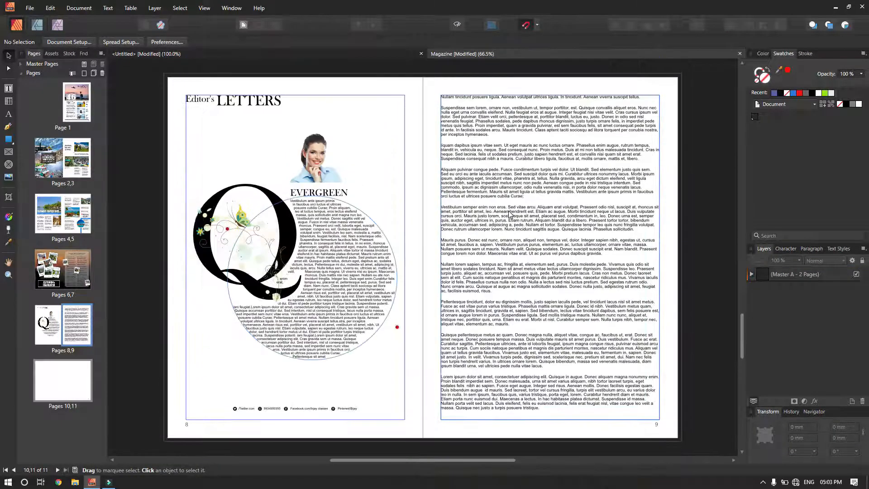
click(509, 214)
drag(508, 223, 526, 225)
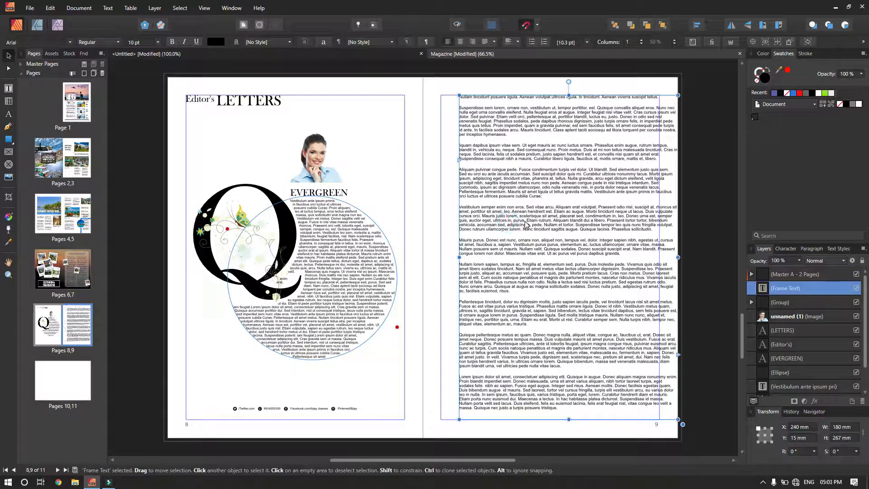
key(Delete)
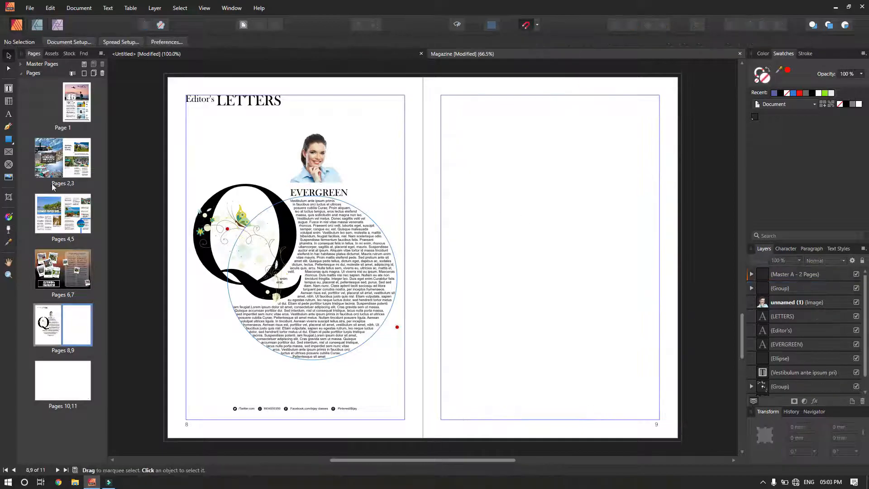
click(8, 139)
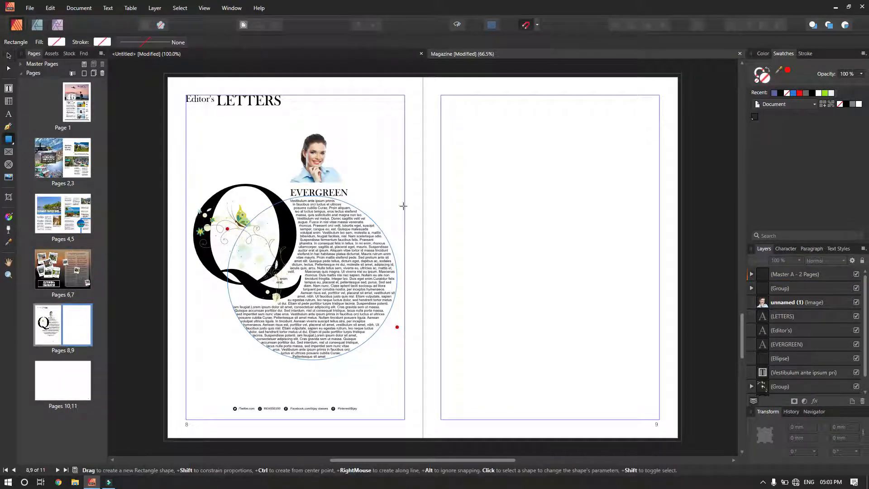
Draw a rectangle on page 9 and try red, grey, white, green and light grey fills.
drag(455, 180, 579, 238)
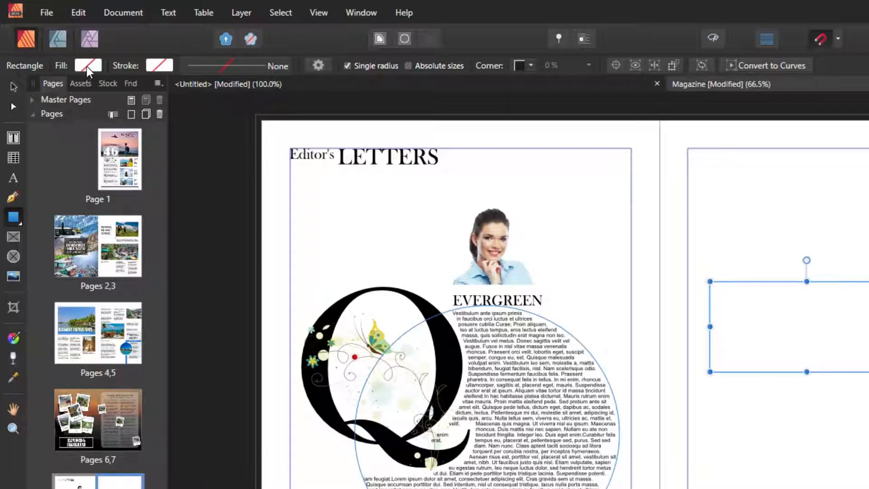
click(87, 66)
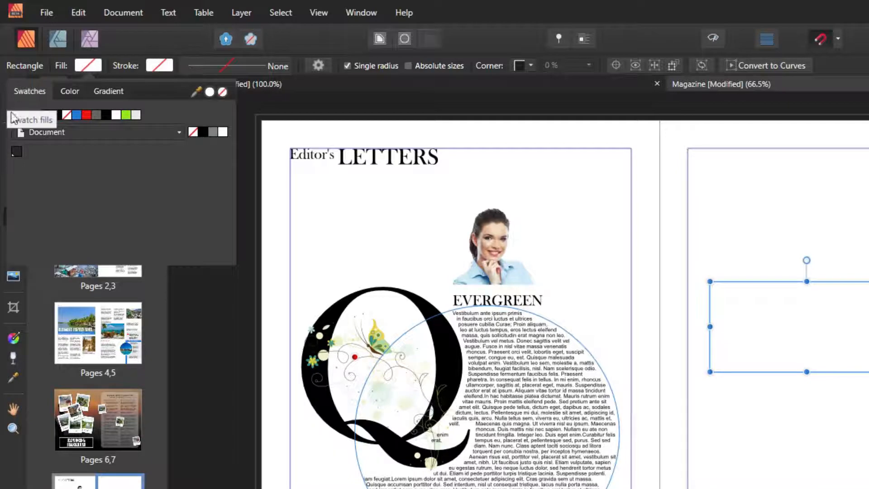
click(88, 115)
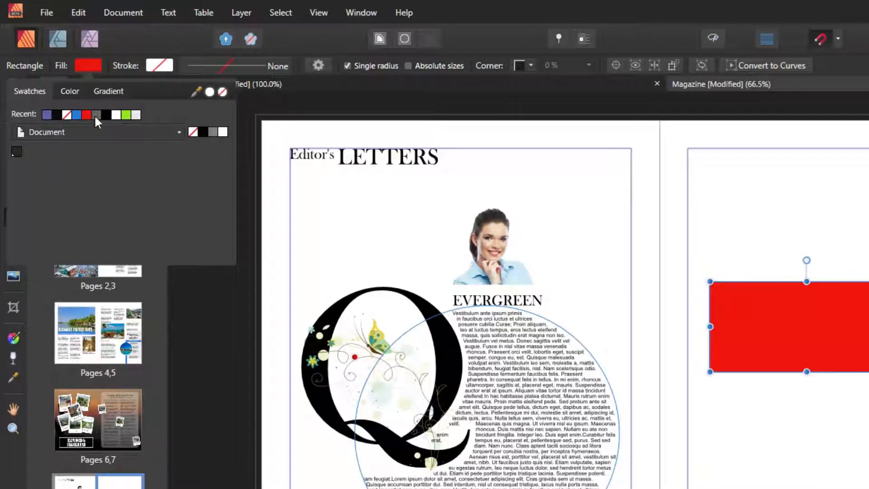
click(96, 113)
click(116, 115)
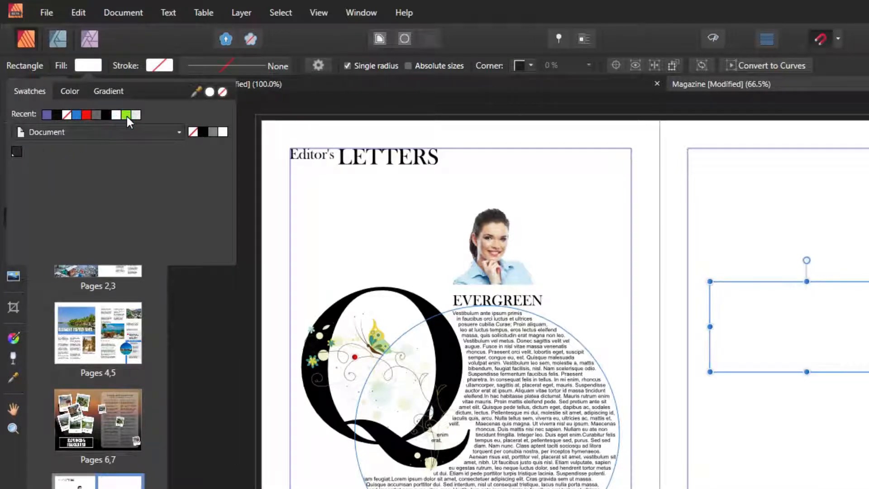
click(127, 115)
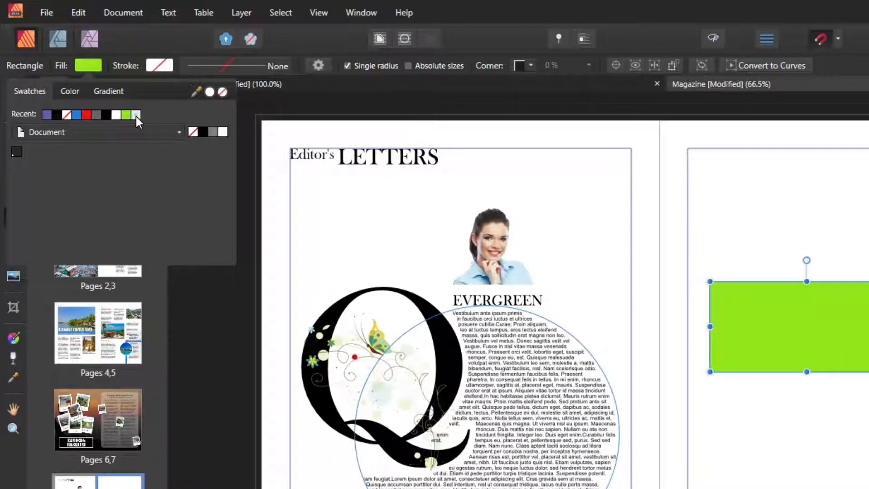
click(135, 115)
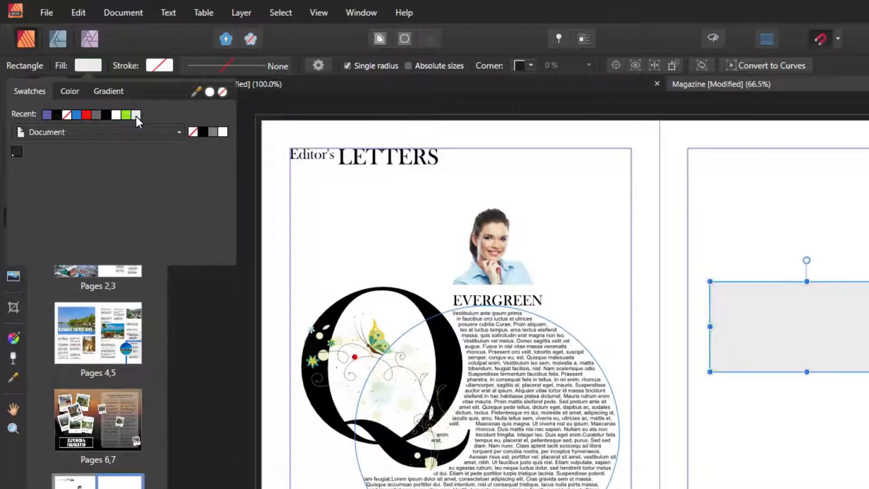
Fill it with light blue PANTONE P 109-6 C from the PANTONE+ CMYK Coated palette.
click(57, 134)
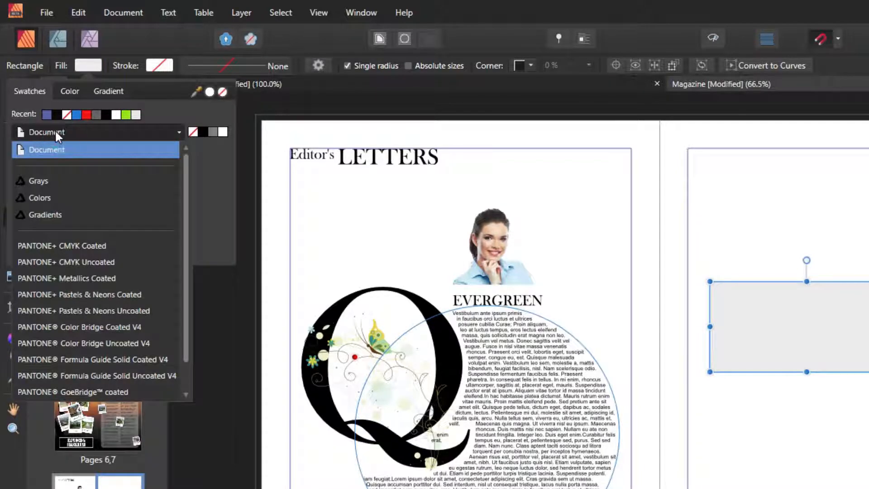
click(44, 244)
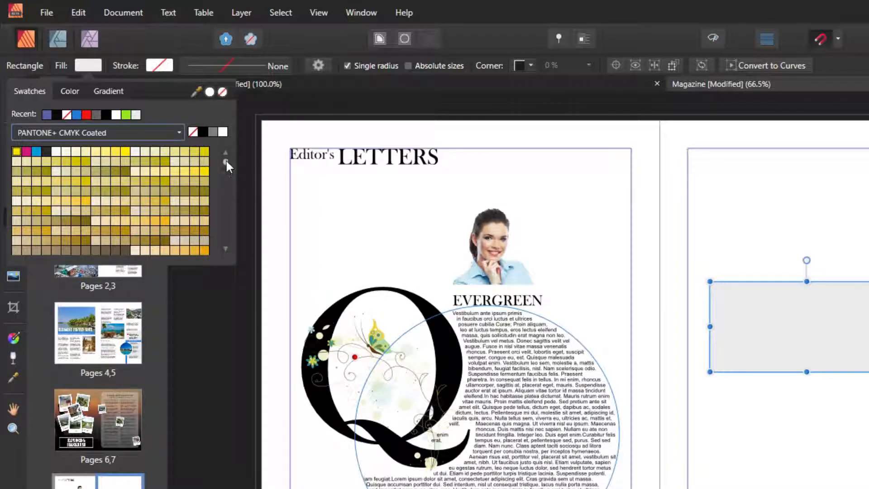
drag(226, 162, 223, 208)
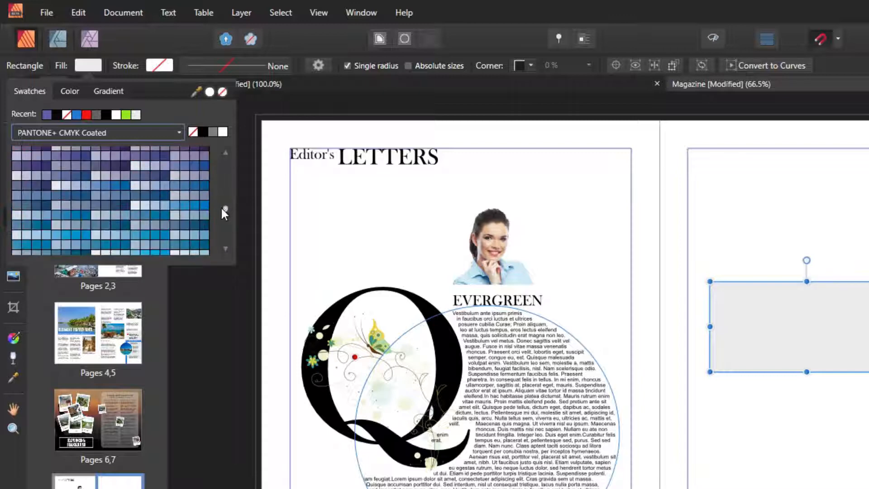
click(204, 185)
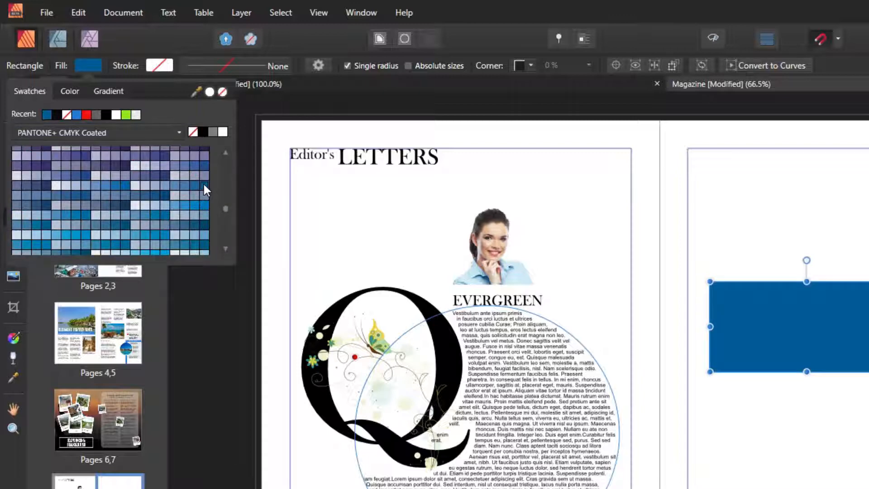
click(175, 204)
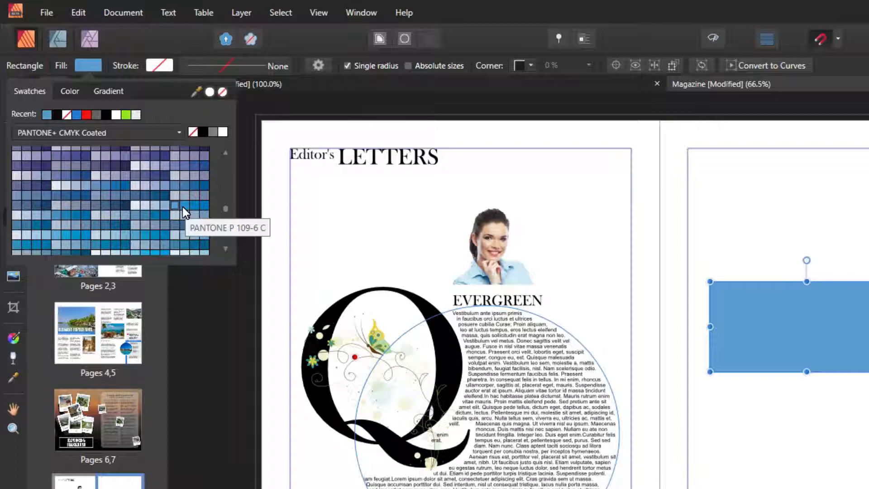
click(70, 92)
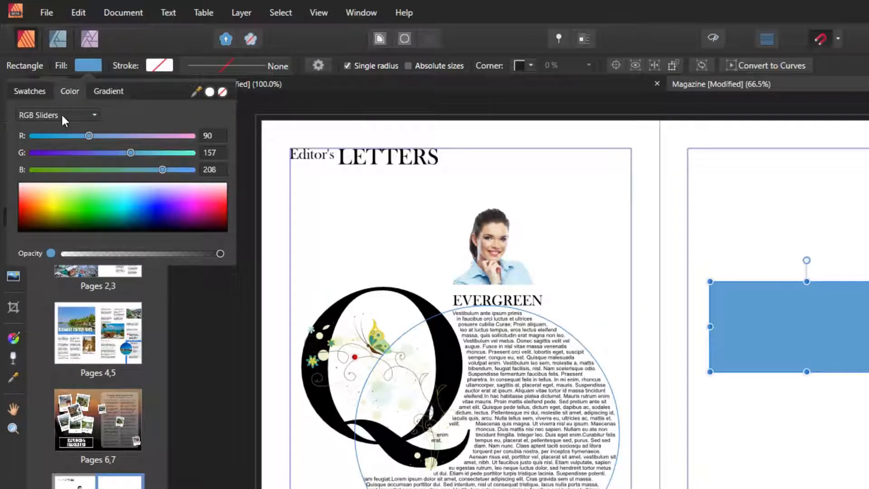
Switch the fill to CMYK sliders and mix a green with cyan 100, magenta 0, yellow 100.
click(62, 115)
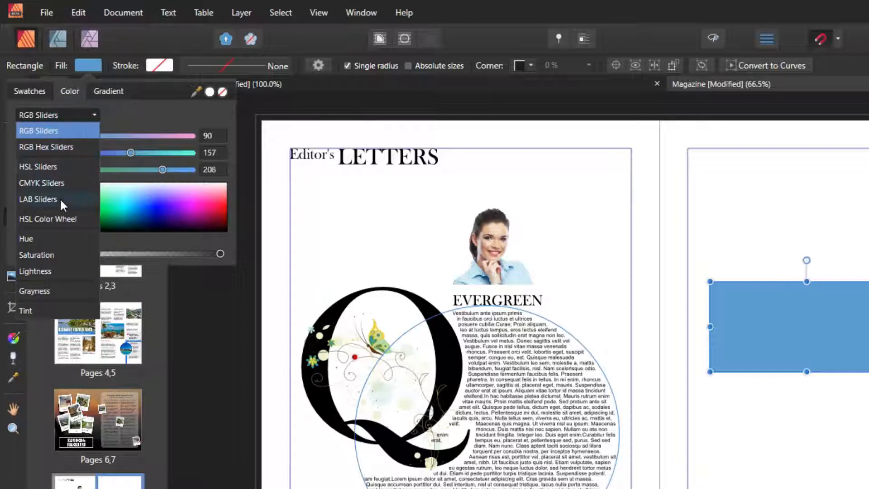
click(60, 183)
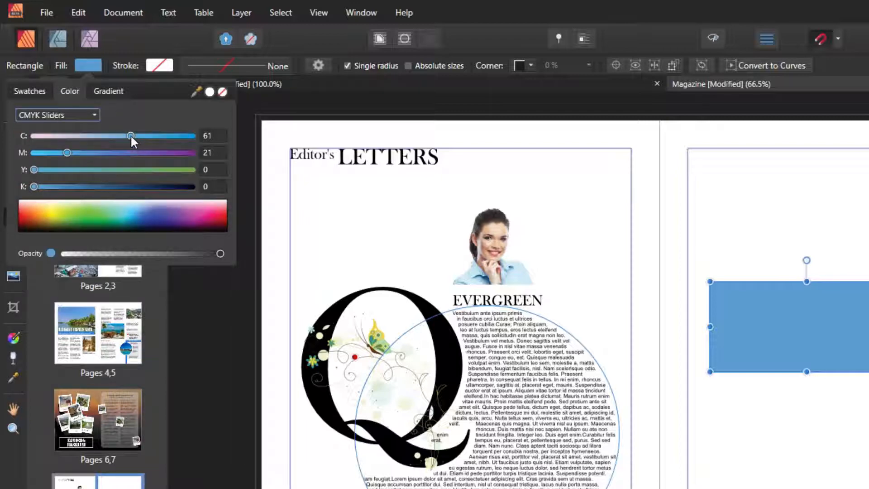
drag(130, 135, 199, 135)
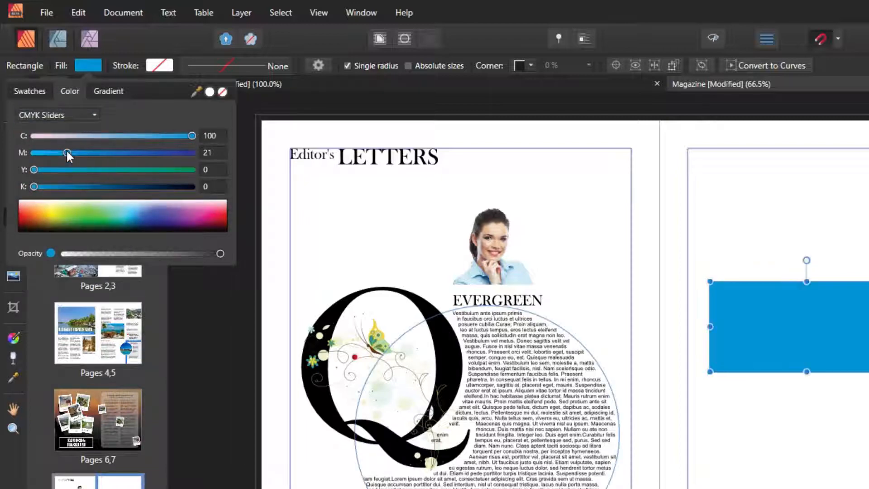
drag(67, 152, 208, 171)
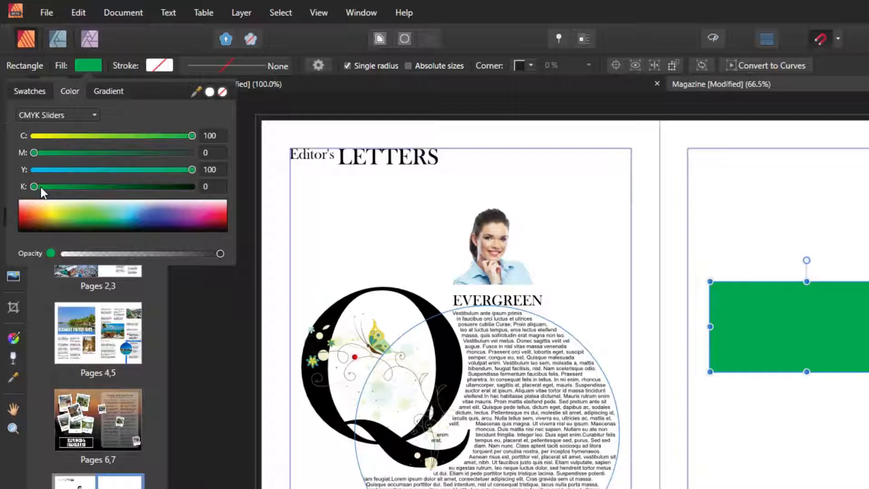
drag(34, 186, 126, 185)
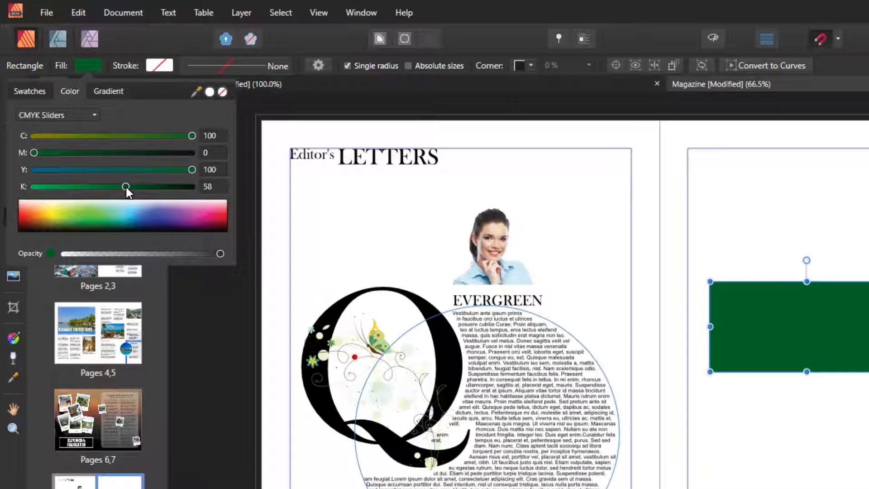
drag(126, 186, 30, 189)
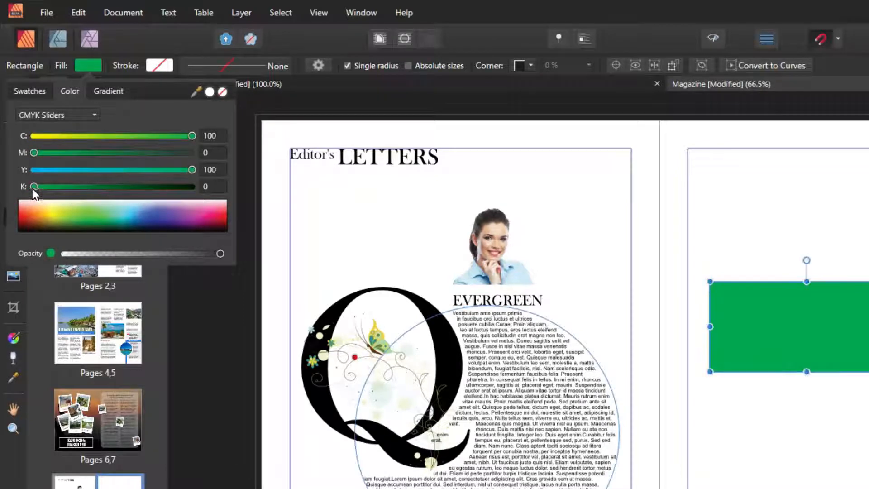
Try gray, red, blue and green fills from the Grays and Colors swatch palettes.
click(30, 91)
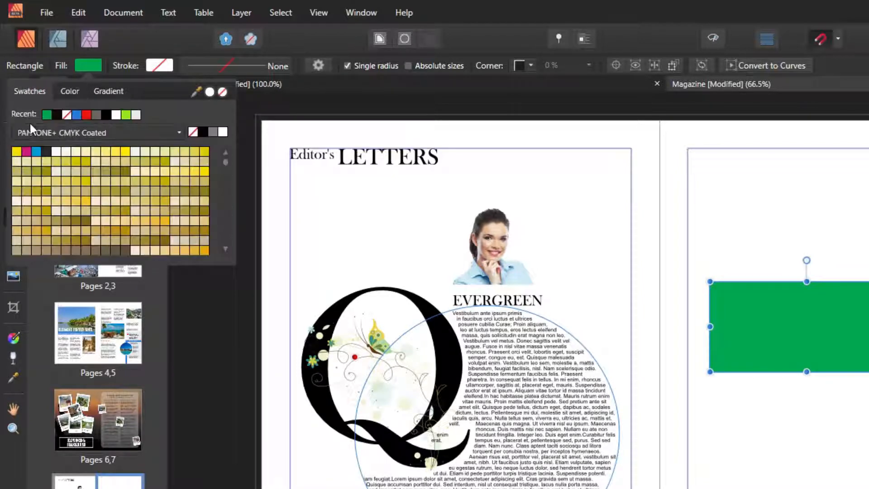
click(58, 134)
click(56, 144)
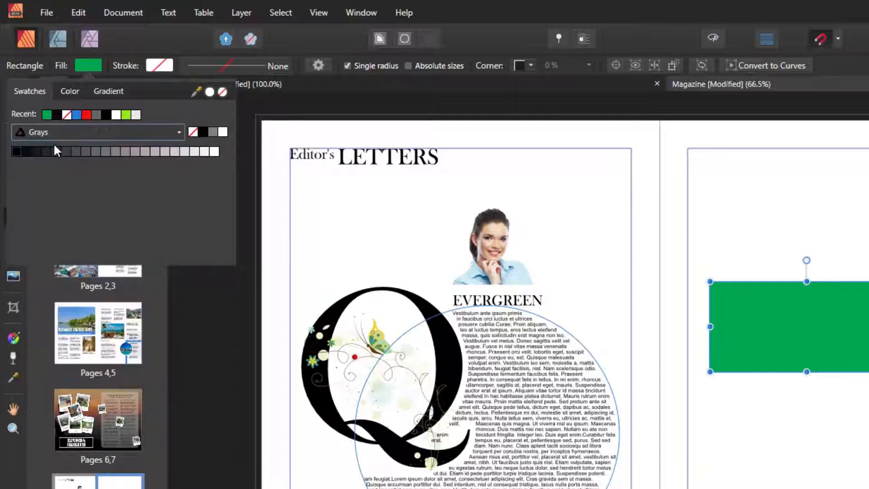
click(155, 149)
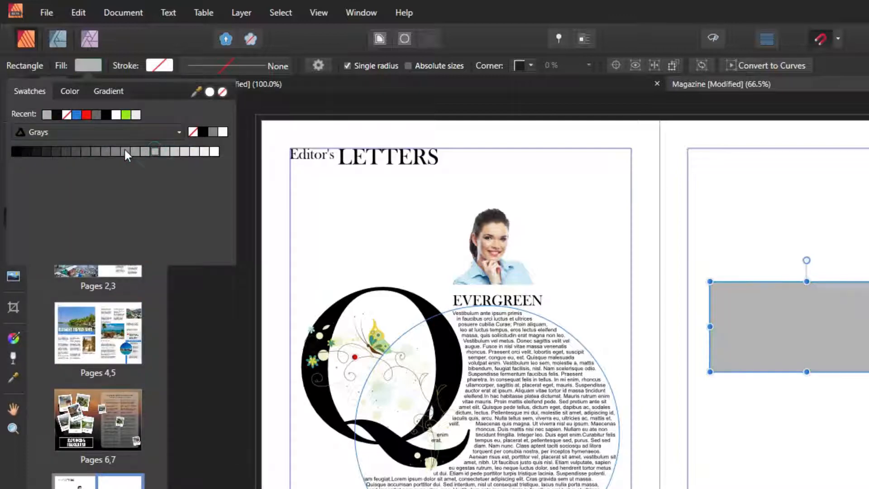
click(120, 149)
click(42, 133)
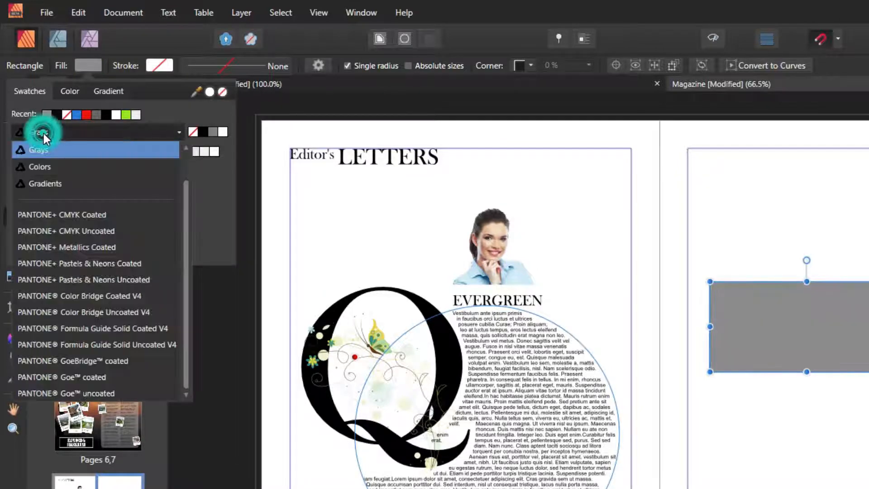
click(43, 167)
click(17, 150)
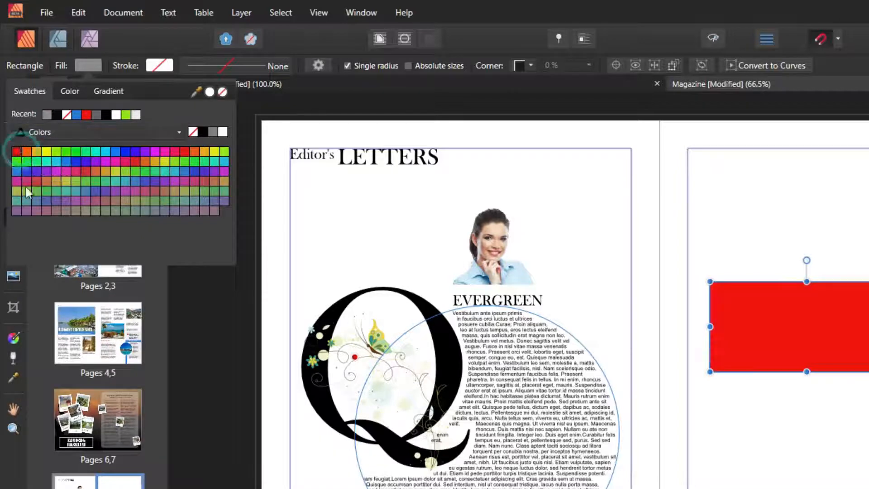
click(137, 180)
click(135, 162)
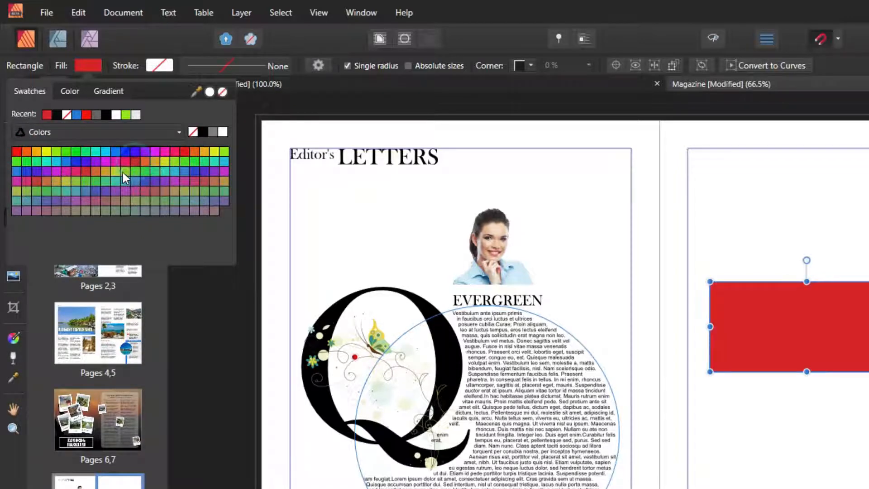
click(115, 172)
click(110, 172)
Try several Gradients palette swatches, settling on the Black to white gradient fill.
click(44, 132)
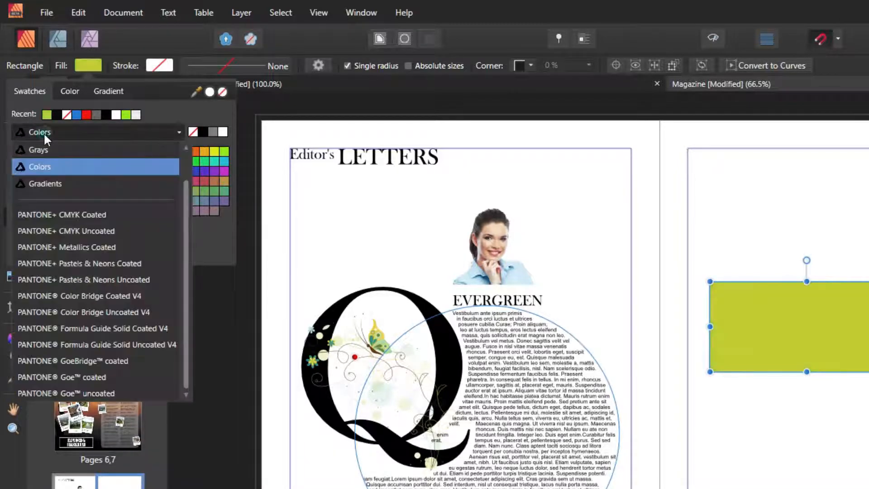
click(42, 181)
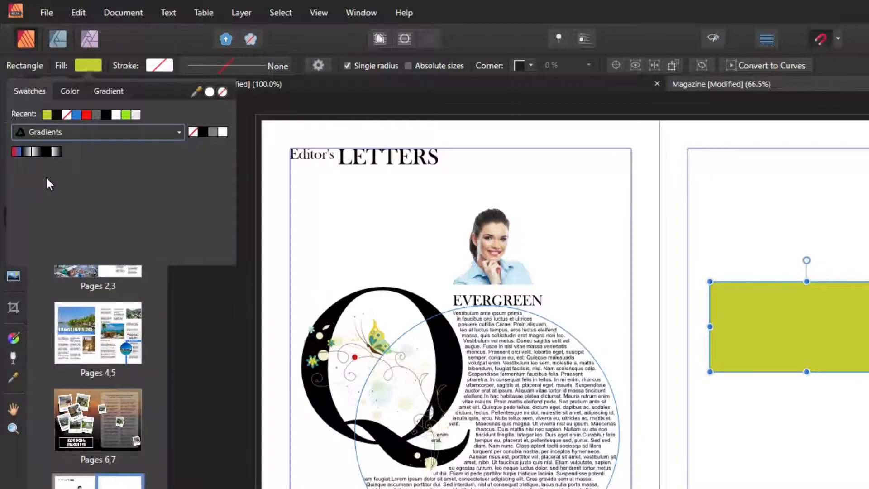
click(36, 151)
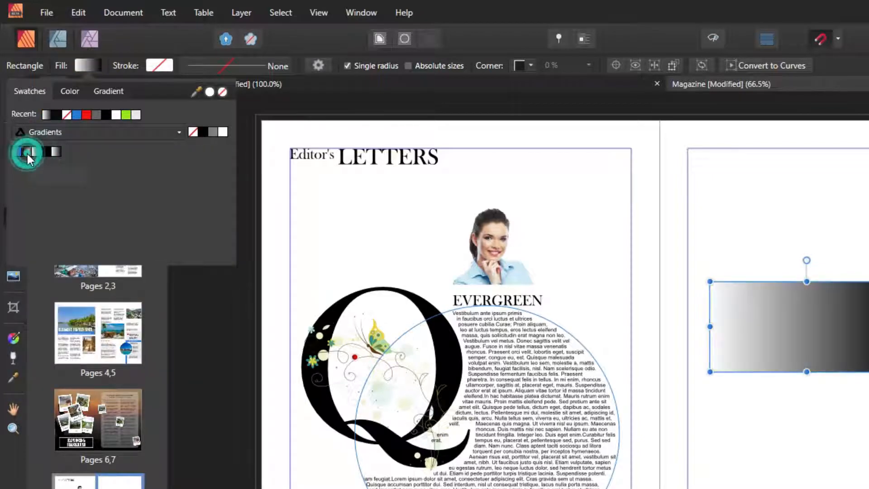
click(27, 153)
click(56, 153)
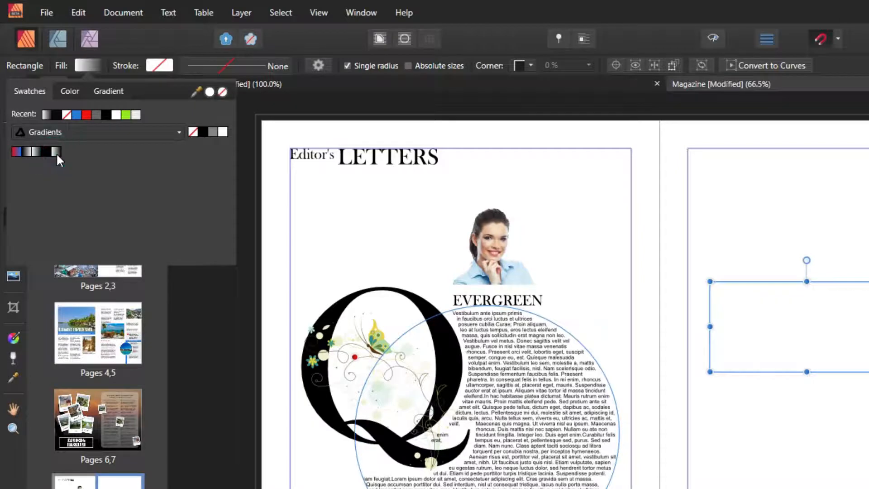
click(45, 151)
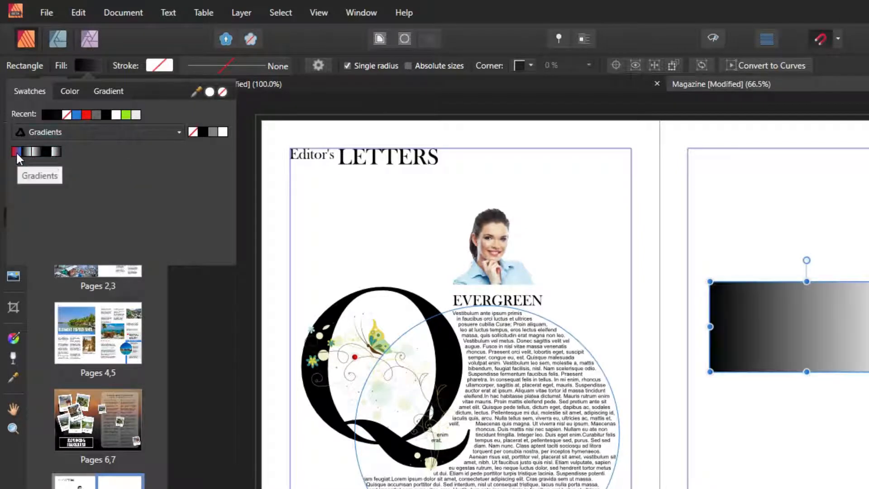
click(16, 152)
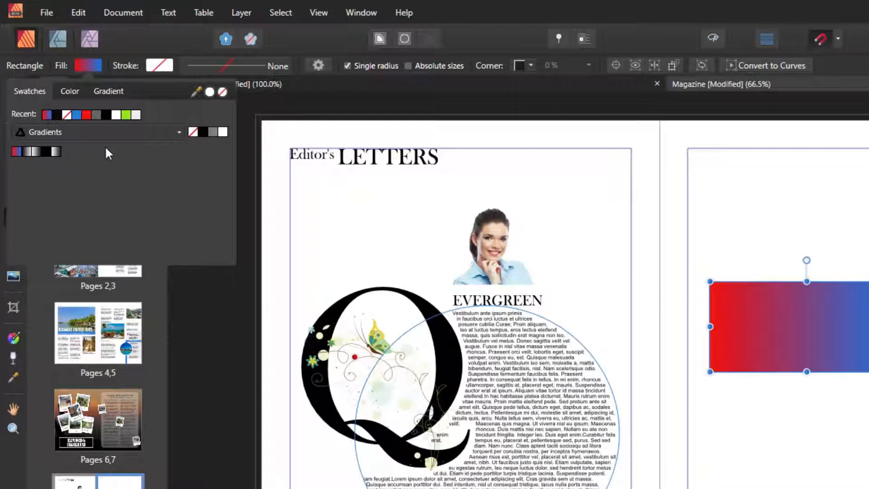
click(28, 151)
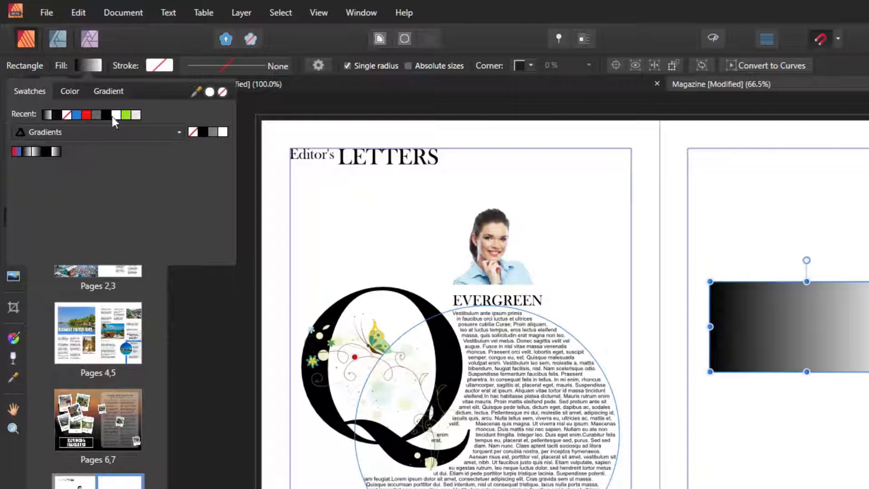
Make the gradient's start stop orange using the colour sliders.
click(110, 89)
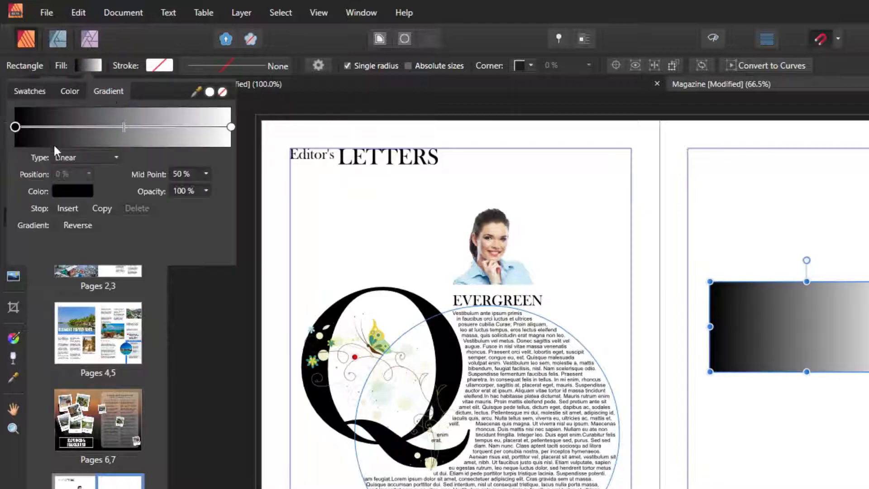
click(64, 191)
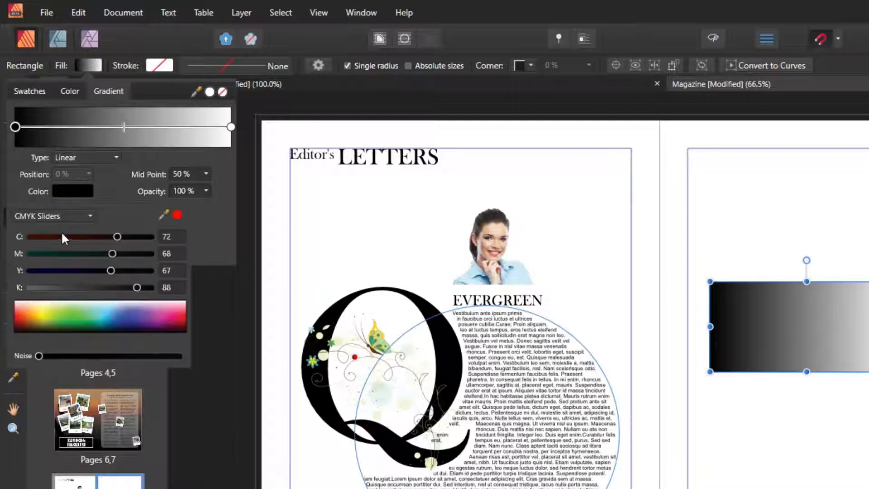
drag(110, 270, 8, 251)
drag(109, 236, 18, 238)
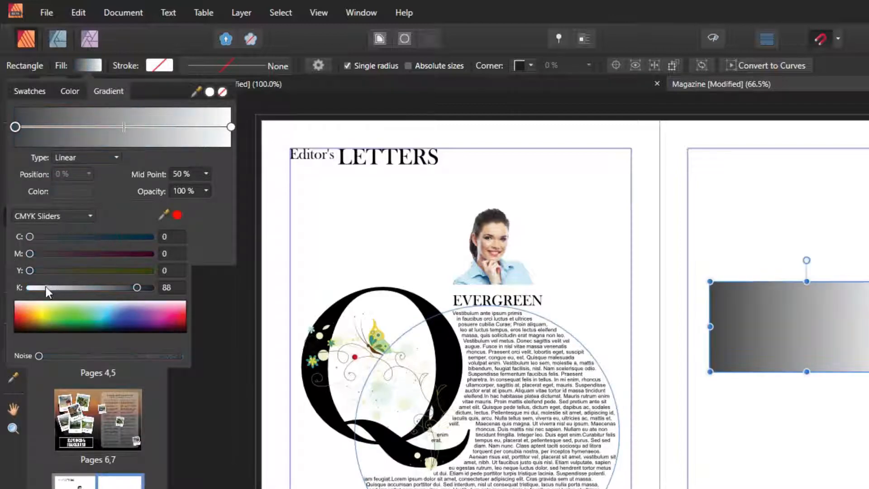
drag(46, 287, 176, 275)
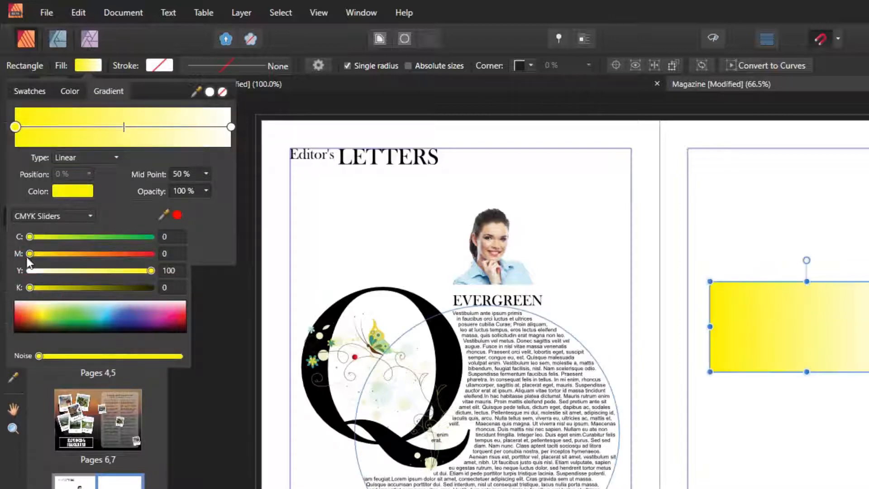
drag(28, 255, 127, 254)
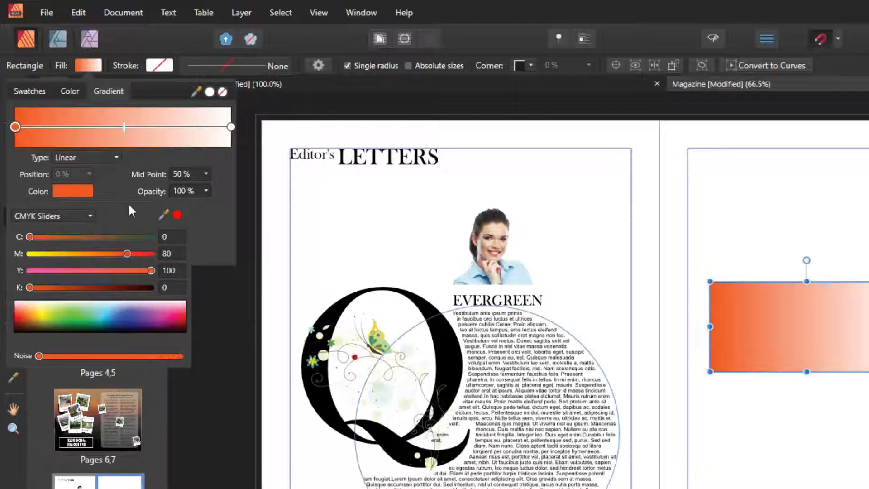
Set the gradient's end stop to green.
click(231, 127)
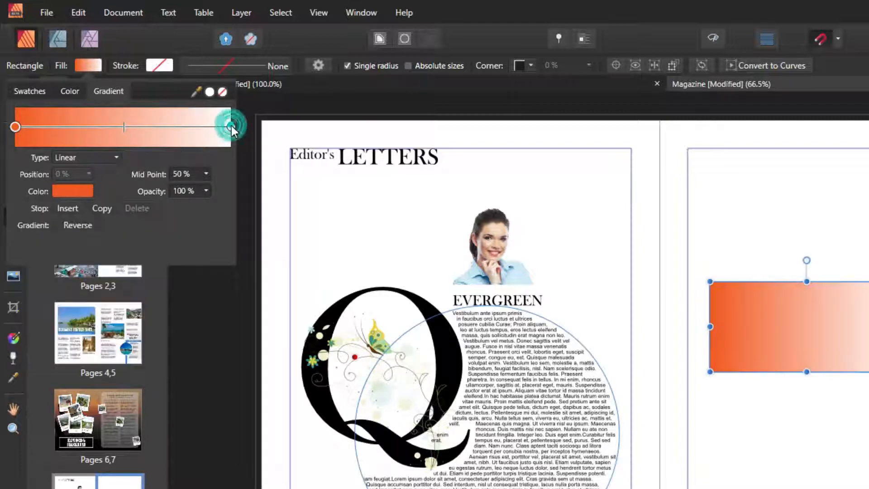
click(71, 193)
drag(30, 273, 156, 267)
drag(31, 236, 153, 237)
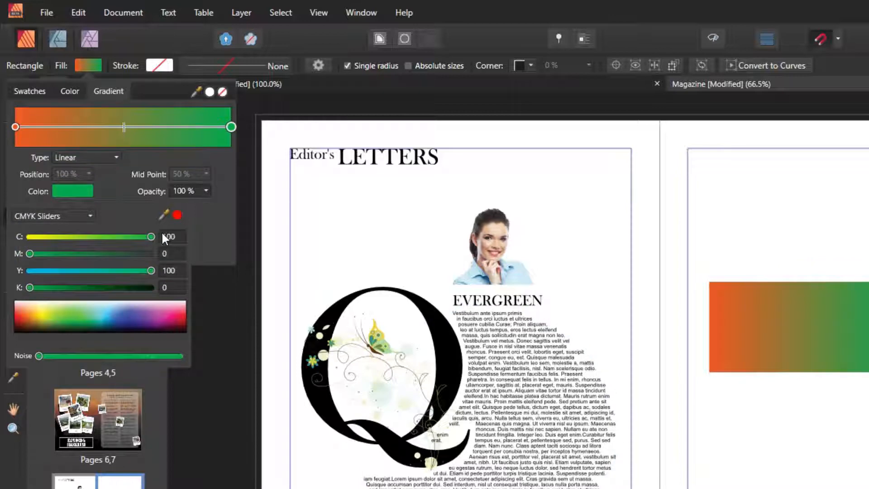
Add a middle gradient stop and make it pure white.
click(121, 128)
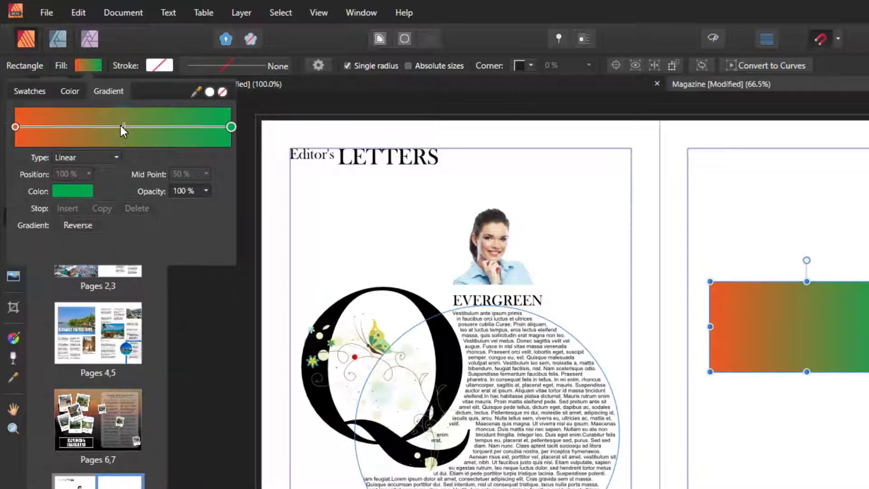
click(121, 134)
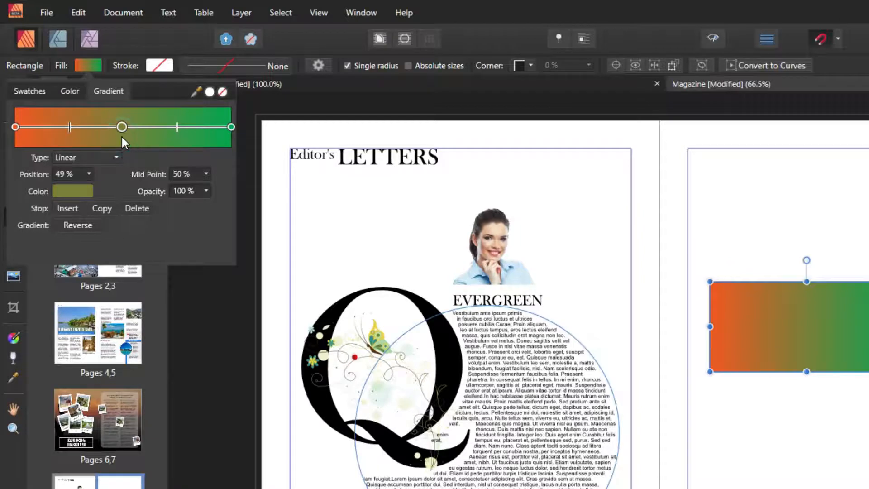
click(64, 192)
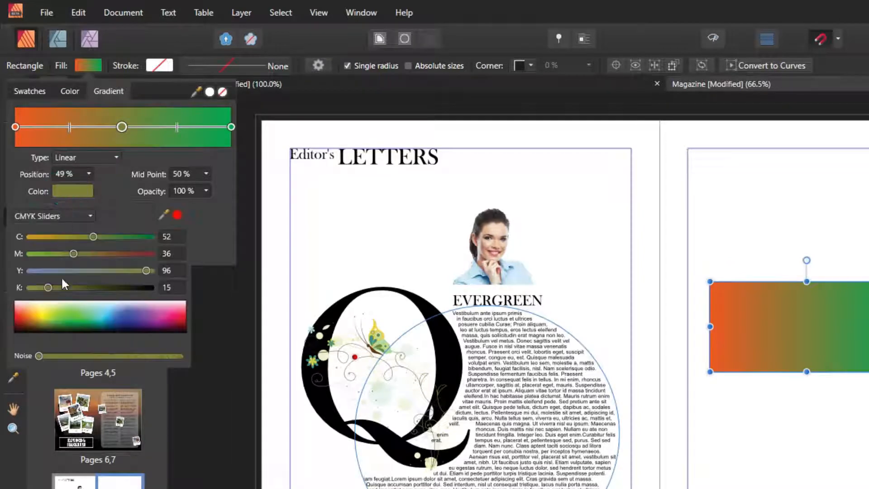
drag(111, 271, 1, 277)
drag(56, 252, 3, 265)
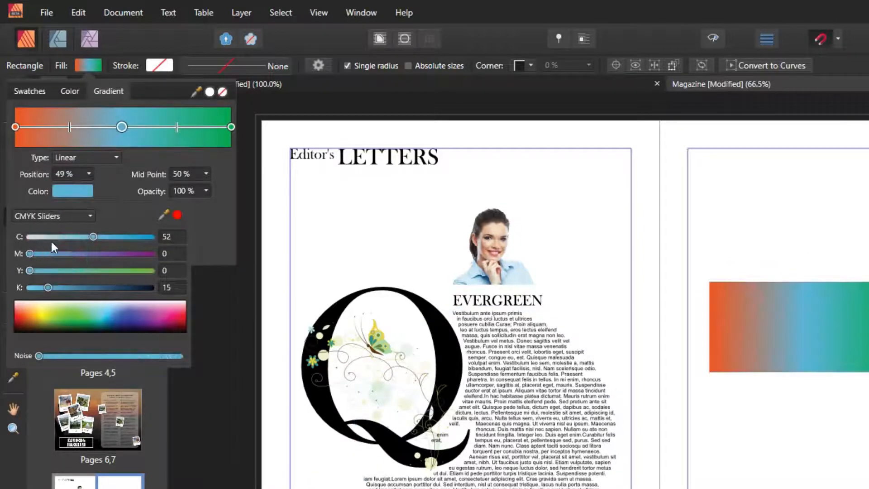
drag(50, 237, 1, 244)
drag(47, 288, 2, 289)
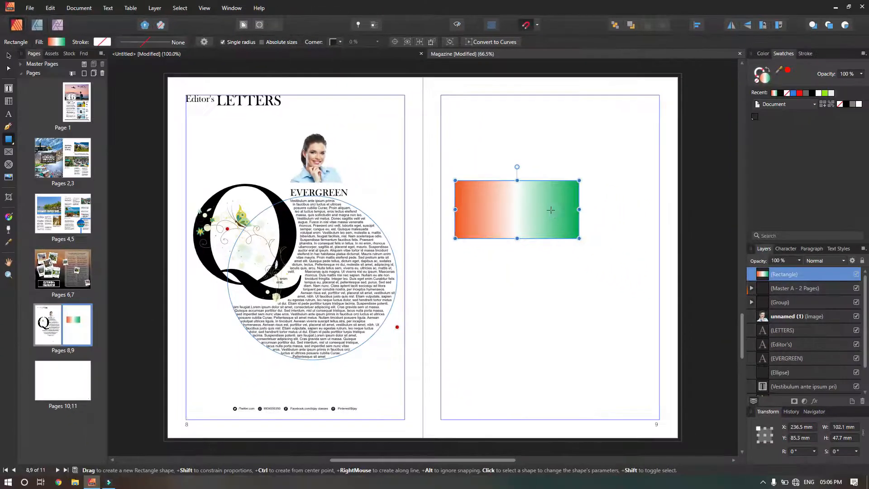
drag(550, 210, 706, 438)
key(ctrl+z)
drag(453, 248, 581, 377)
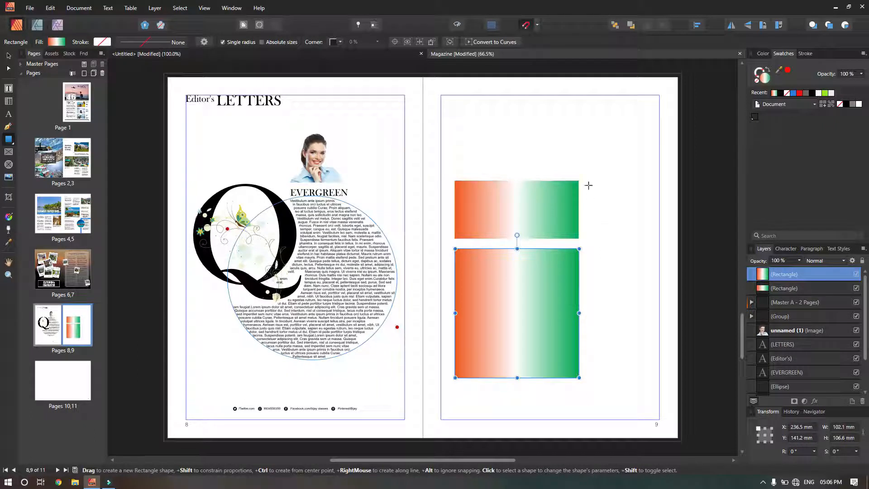
mouse_move(588, 180)
mouse_down()
mouse_move(620, 223)
mouse_move(656, 387)
mouse_move(658, 377)
mouse_up()
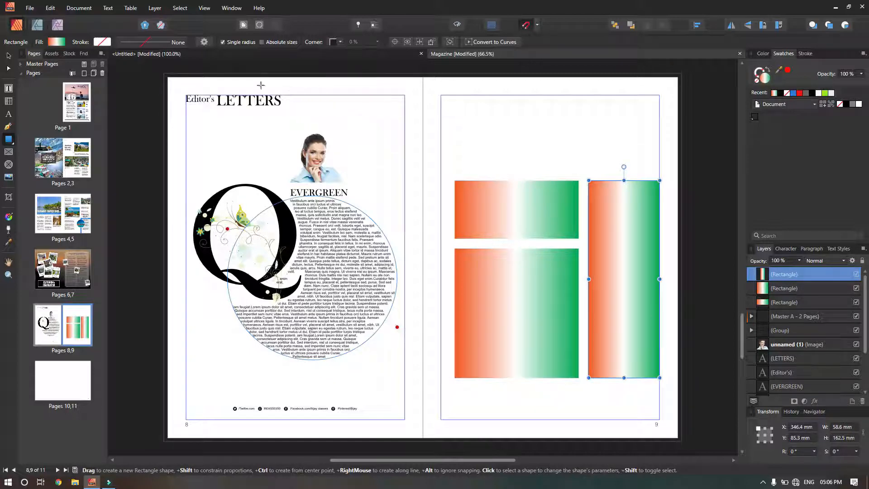
click(8, 57)
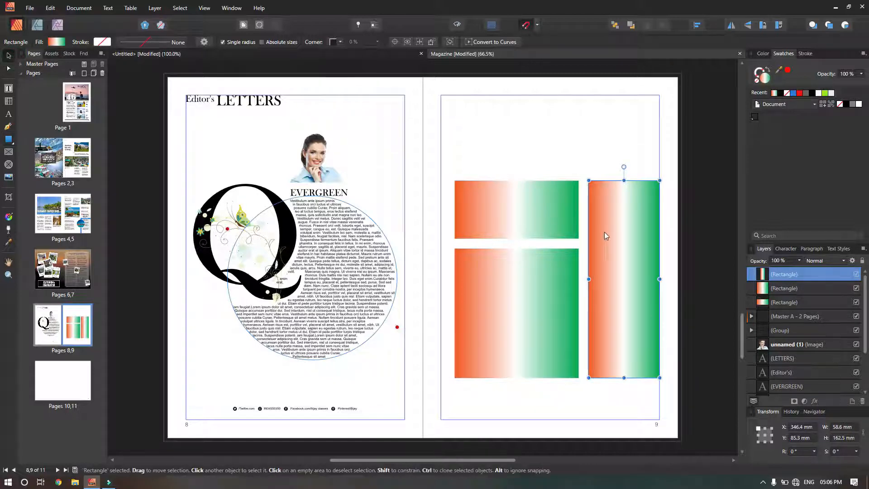
key(Delete)
click(541, 285)
key(Delete)
click(549, 234)
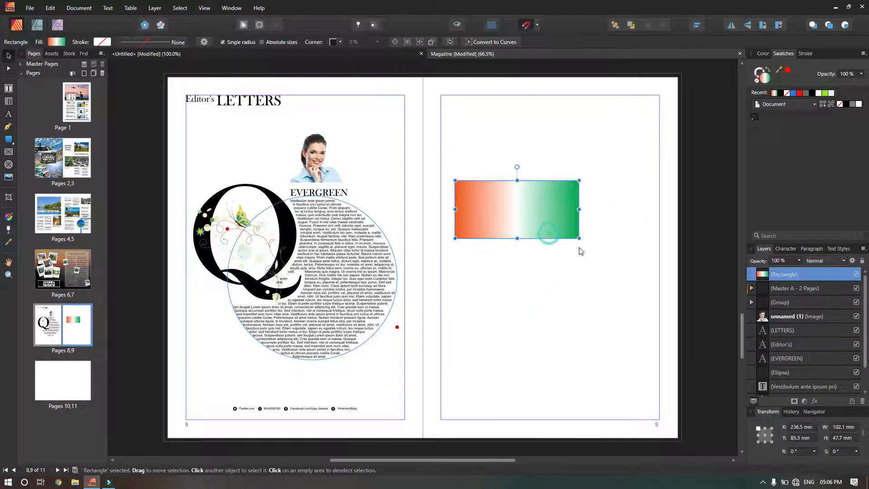
Enlarge the rectangle to 168.5 × 111.4 mm and run its gradient from orange top-left to green bottom-right.
drag(579, 238, 659, 315)
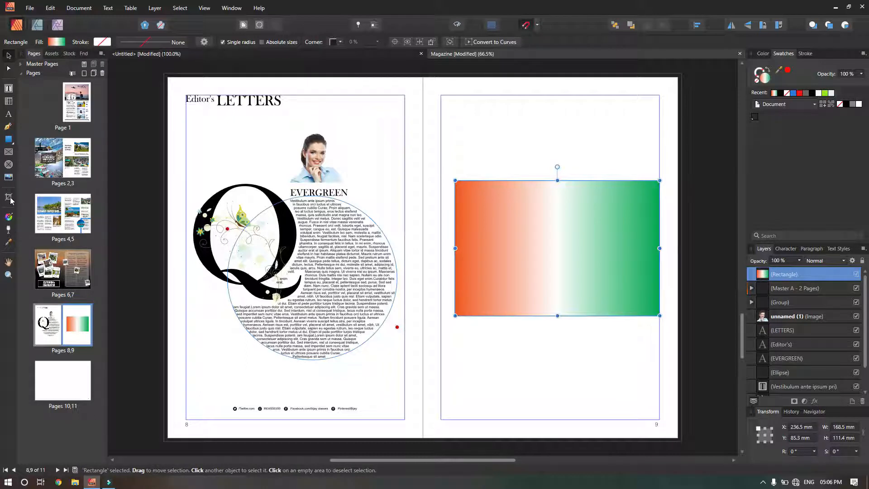
click(9, 216)
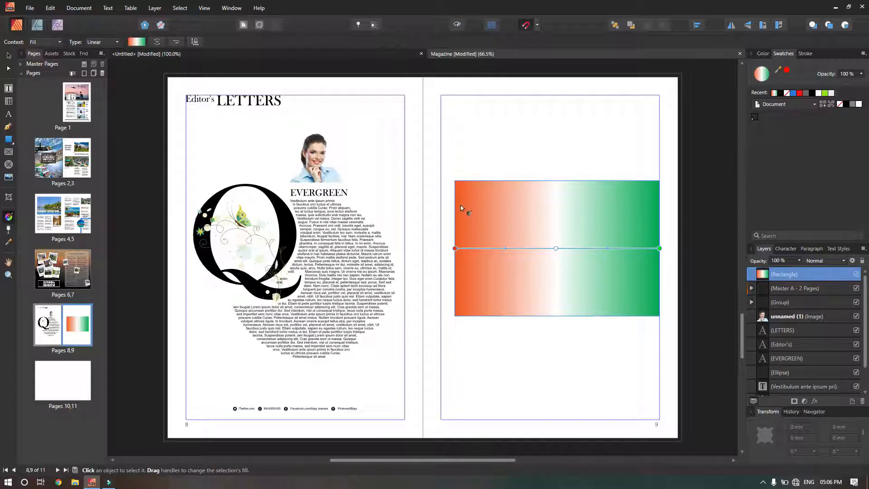
drag(471, 195, 642, 302)
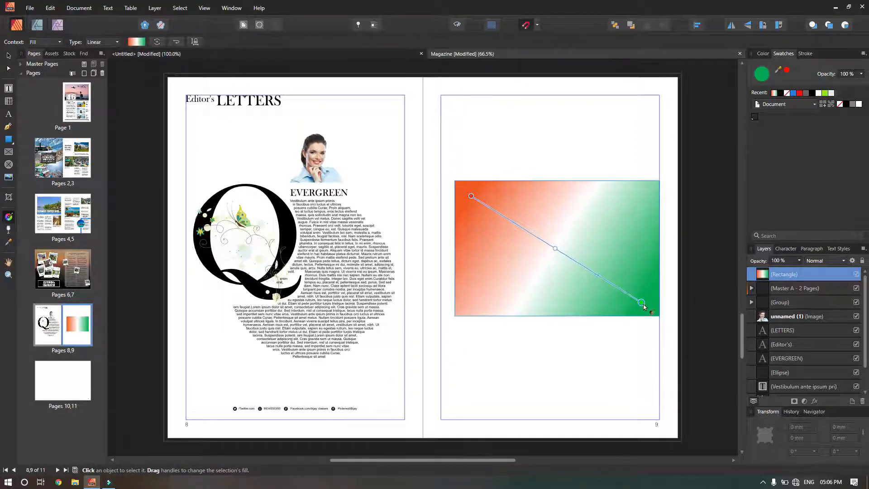
drag(648, 195, 472, 303)
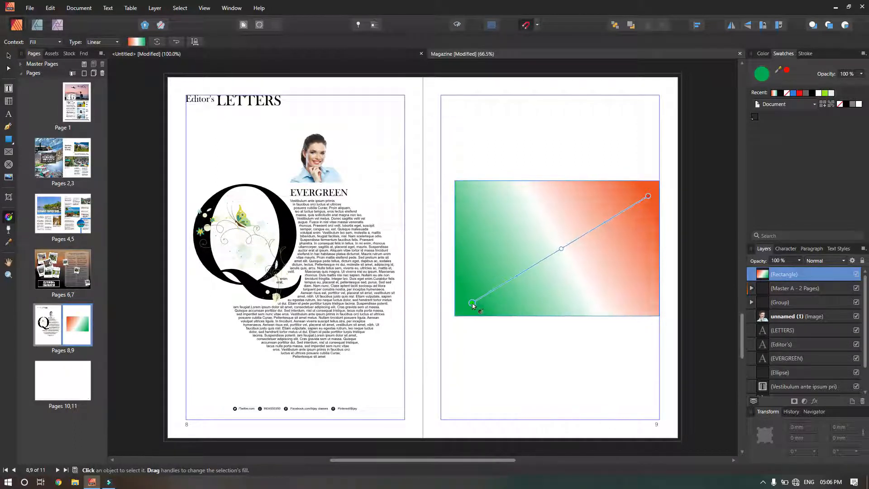
drag(522, 215, 578, 309)
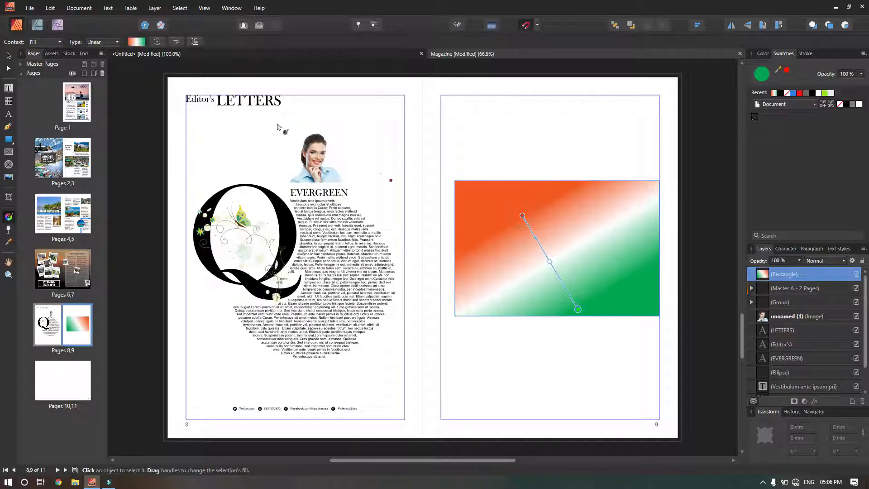
click(100, 43)
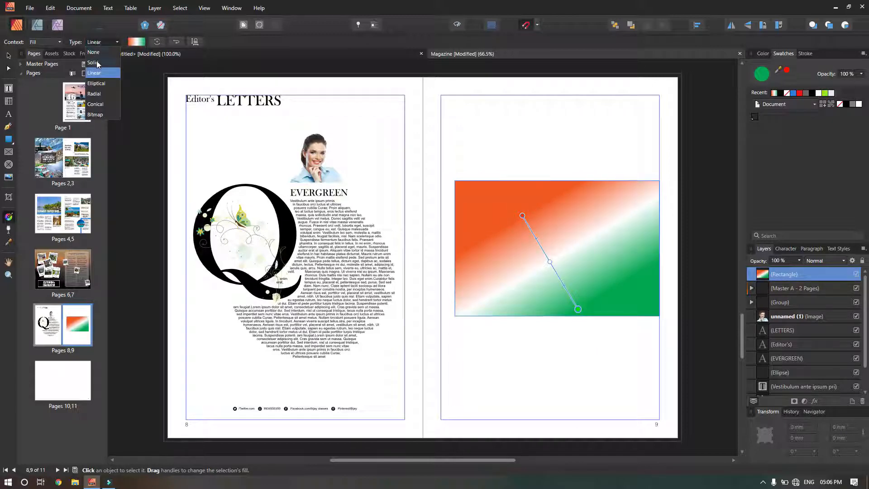
Try an elliptical gradient, then a radial gradient from the rectangle's centre.
click(103, 87)
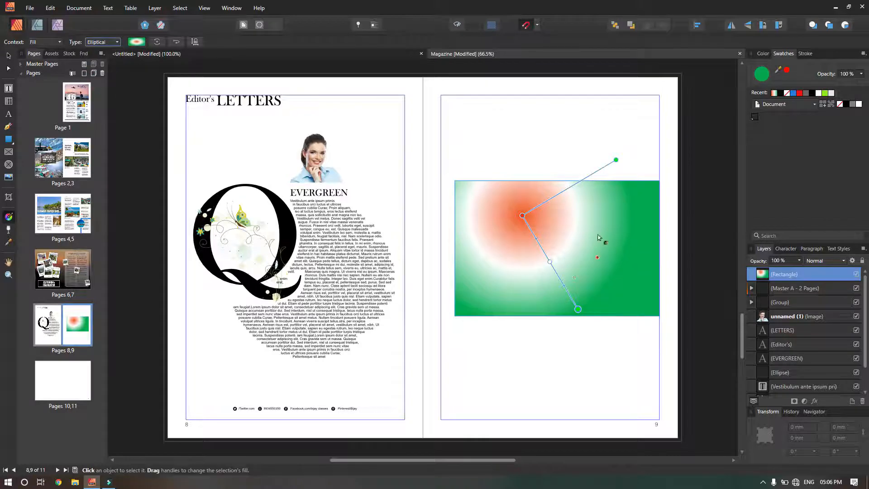
drag(591, 233, 600, 360)
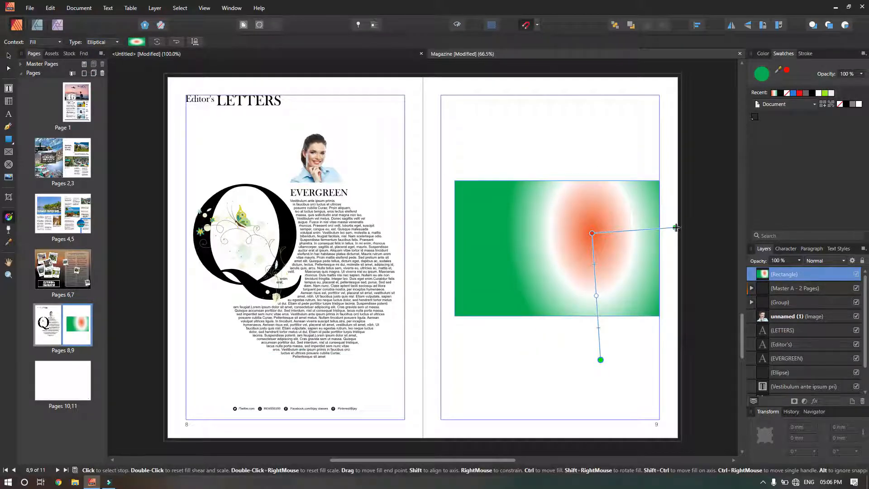
drag(676, 228, 482, 181)
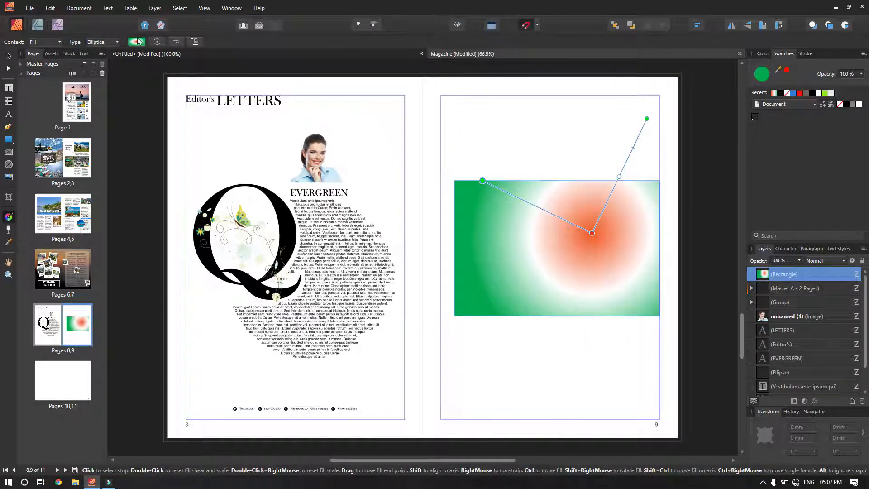
click(106, 43)
click(96, 94)
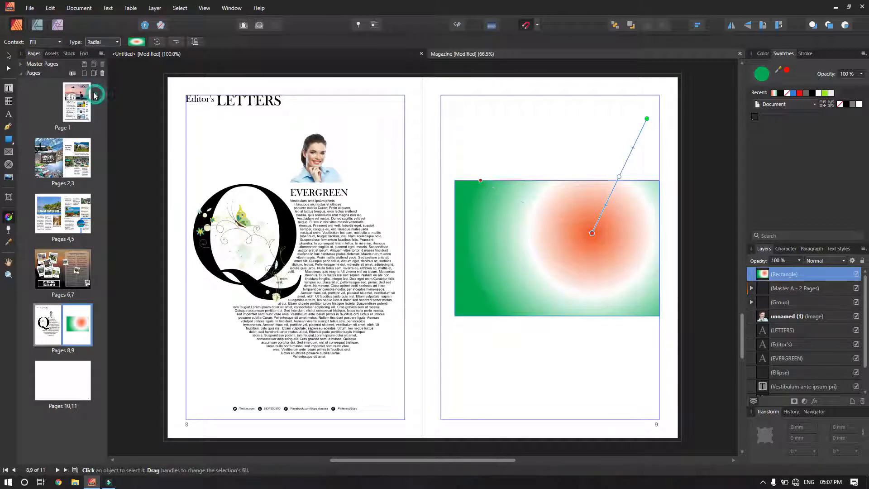
drag(542, 242, 596, 243)
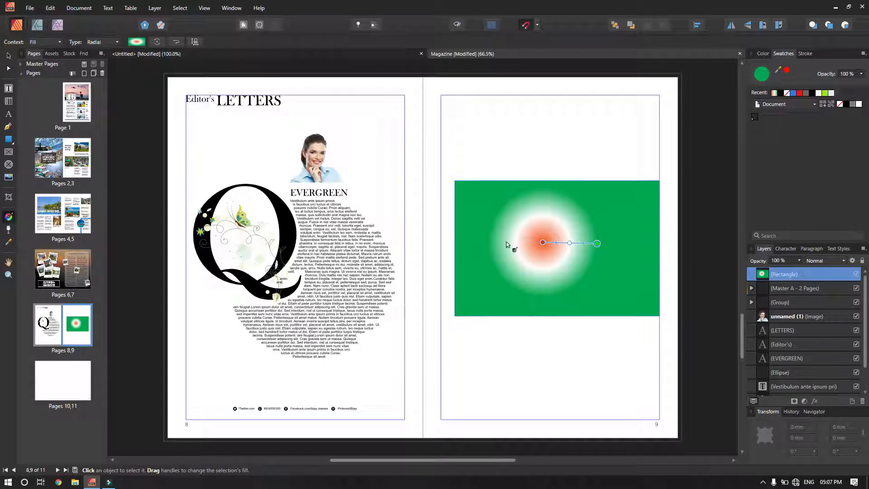
Switch to a conical gradient and rotate it around its centre.
click(100, 42)
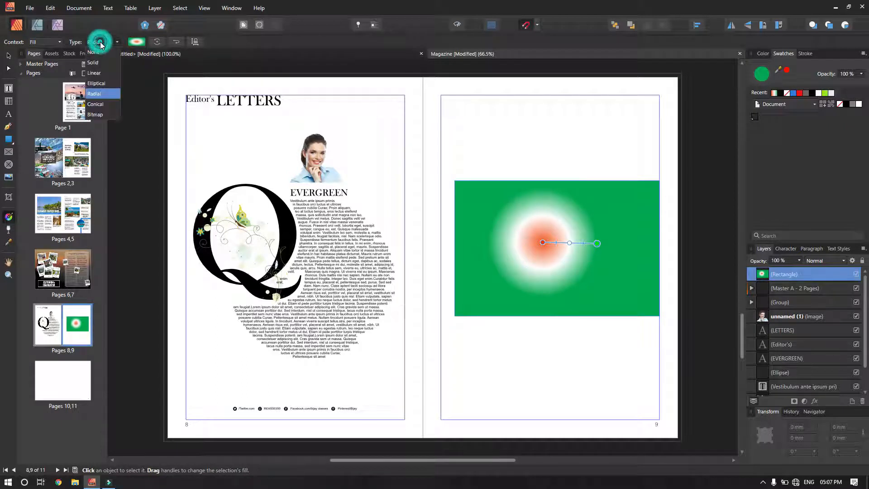
click(96, 105)
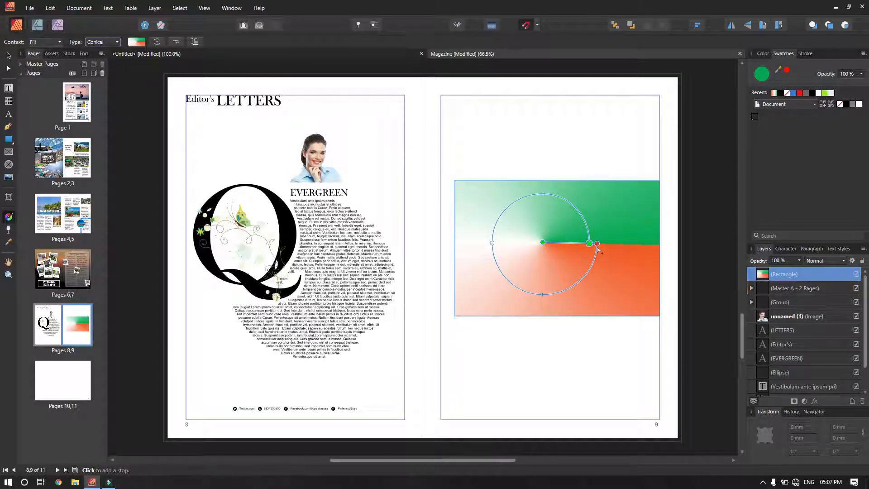
drag(596, 243, 507, 245)
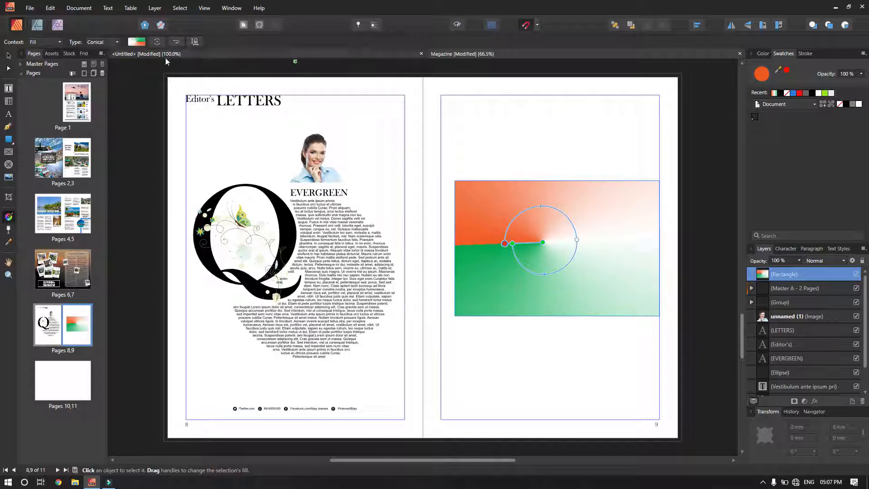
click(102, 42)
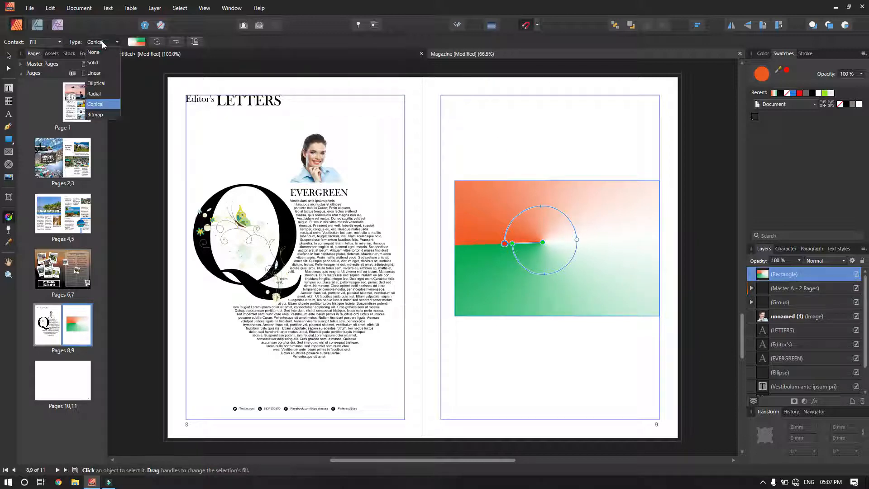
Give the rectangle a bitmap fill using the a1 (5) rocky coastline wallpaper from Pictures > wallpapers.
click(98, 116)
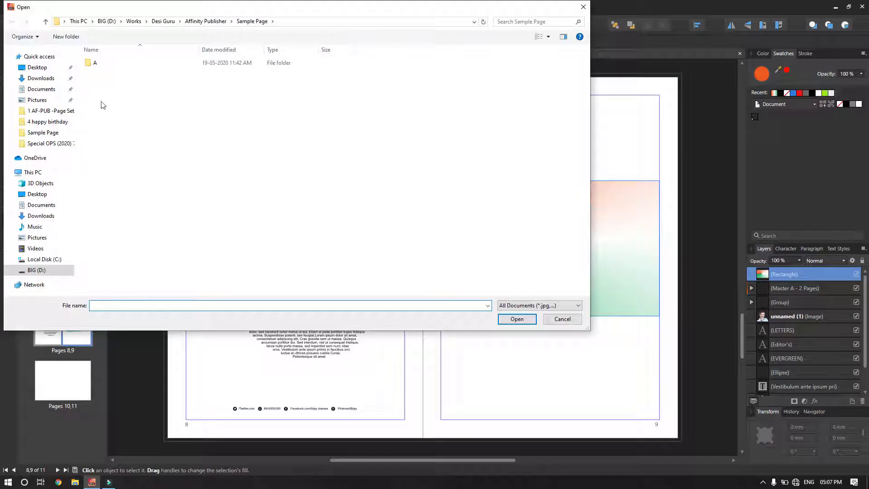
click(38, 238)
click(247, 79)
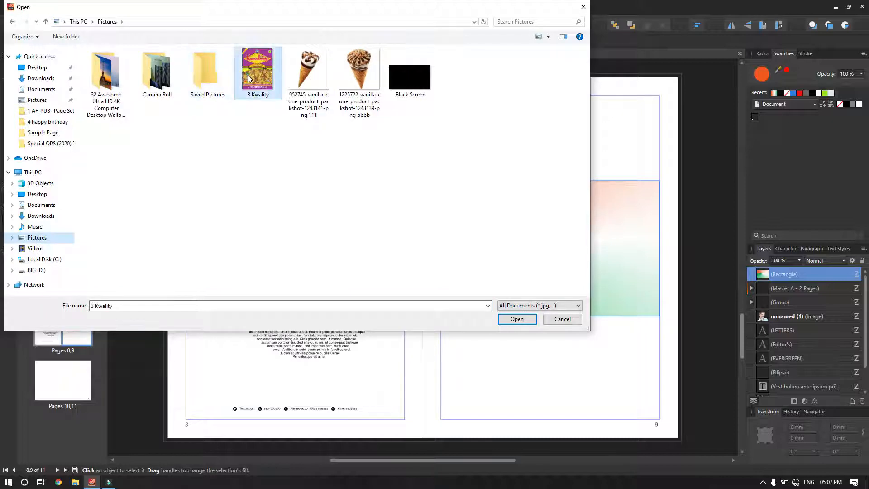
double_click(104, 76)
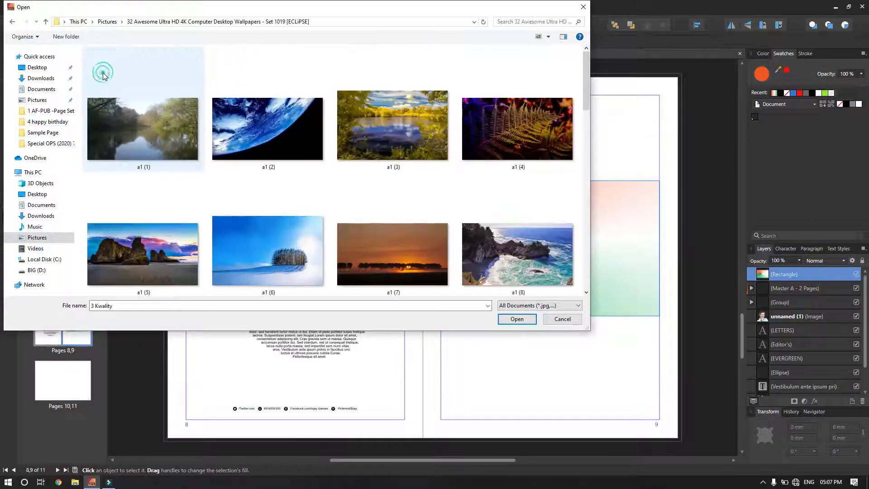
click(158, 256)
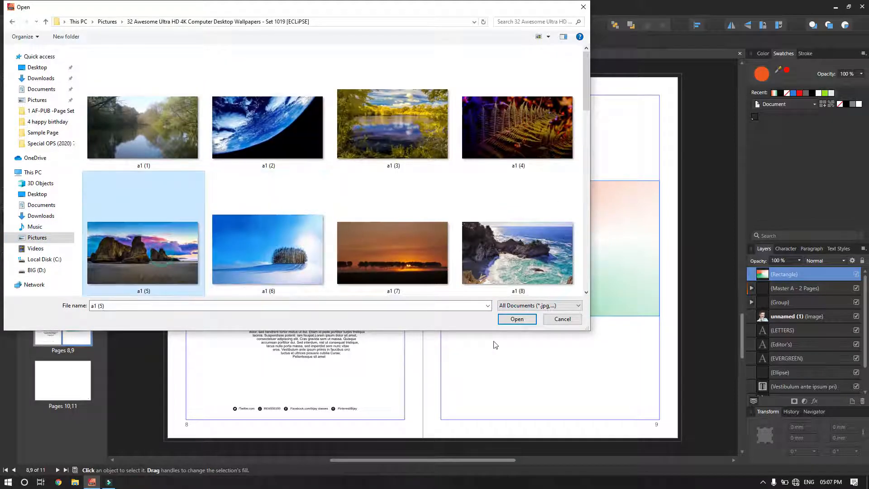
click(514, 319)
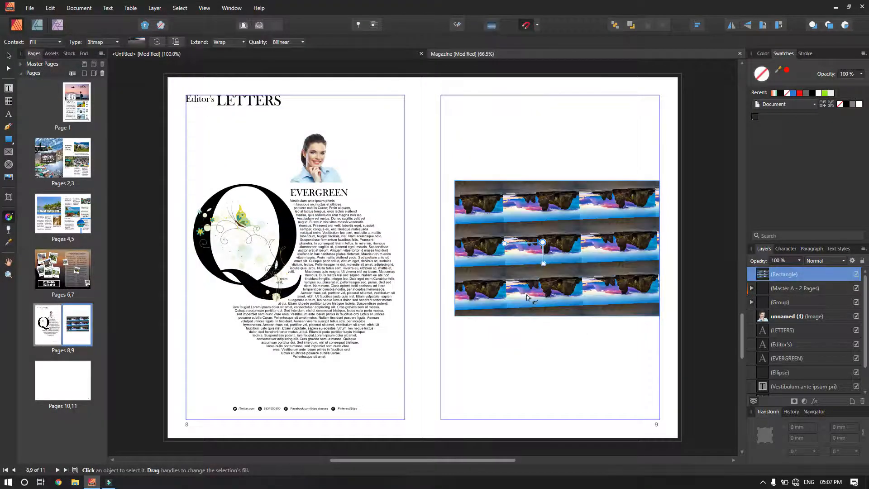
Enlarge and tilt the wallpaper fill, then move the rectangle slightly left.
drag(526, 213, 755, 439)
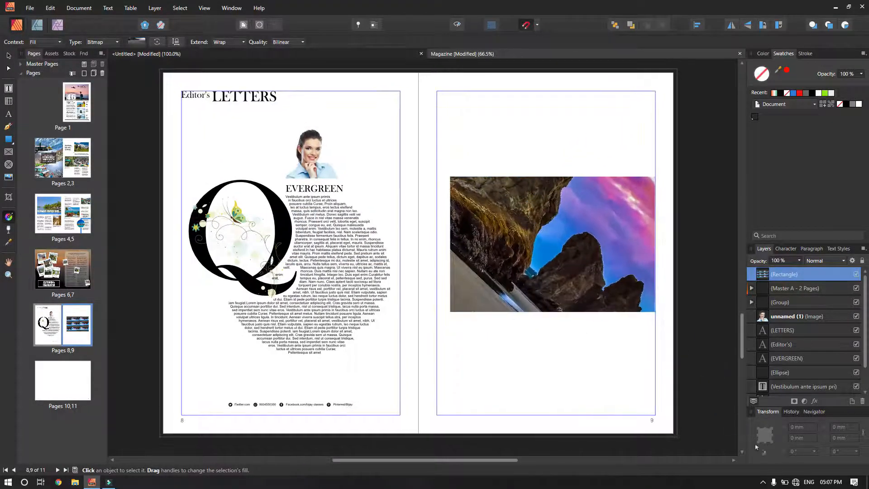
drag(592, 227, 630, 168)
drag(648, 205, 689, 196)
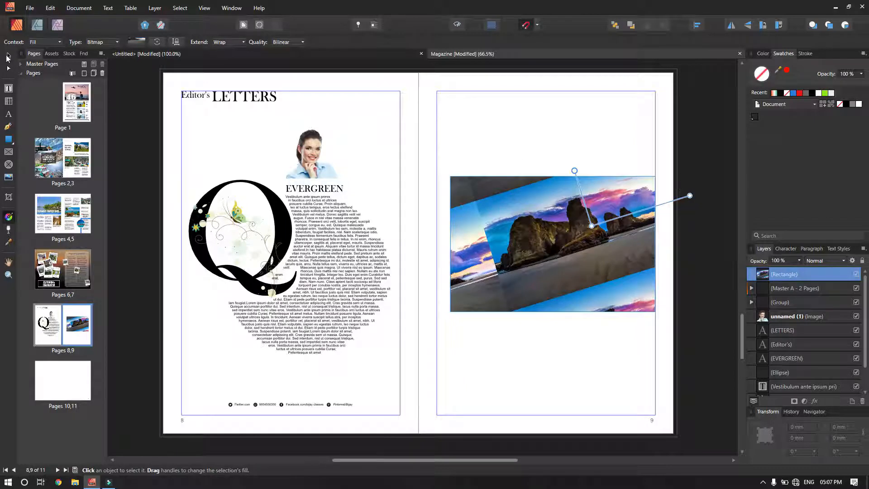
click(8, 56)
drag(468, 277, 454, 277)
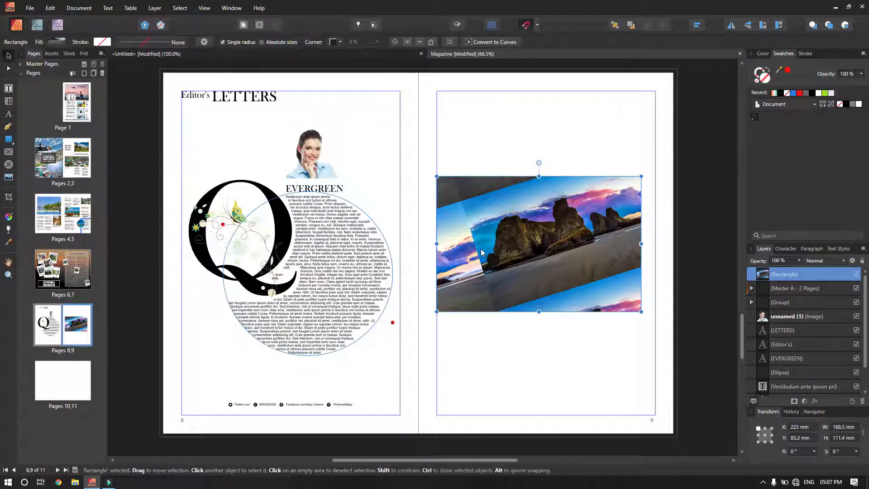
Nudge the rectangle right and give it a solid lime-green fill with a black stroke.
drag(483, 252, 497, 251)
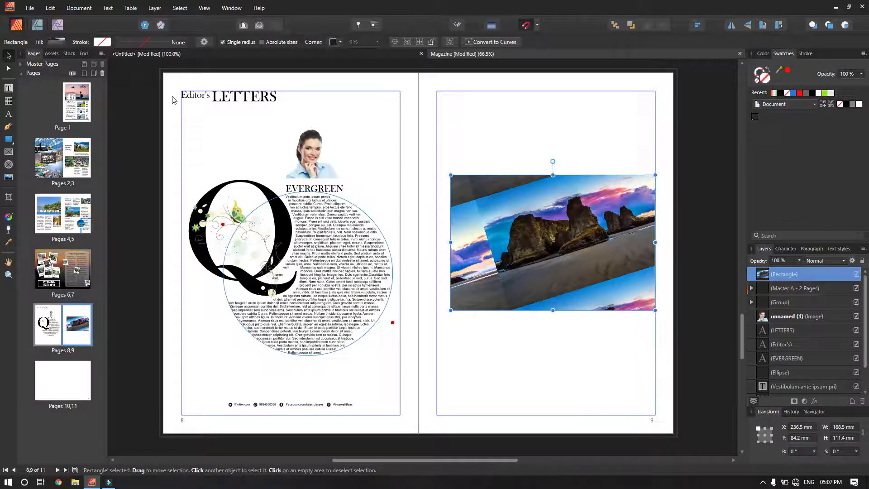
click(56, 42)
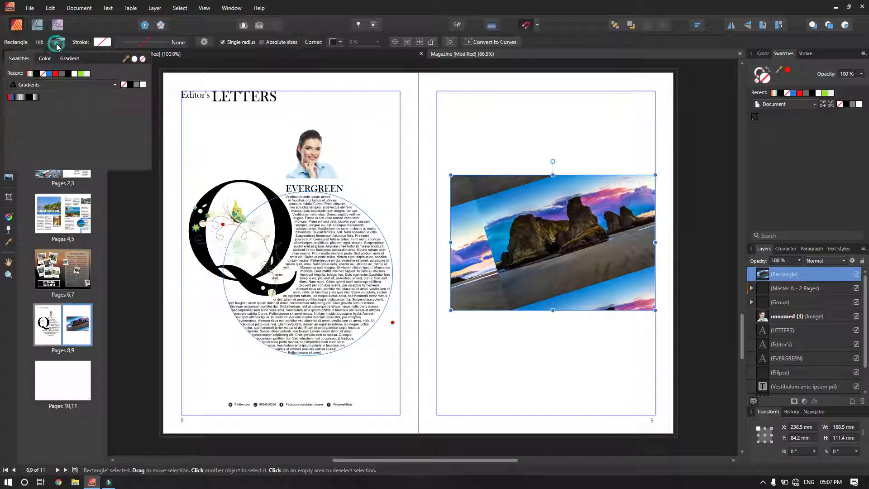
click(81, 73)
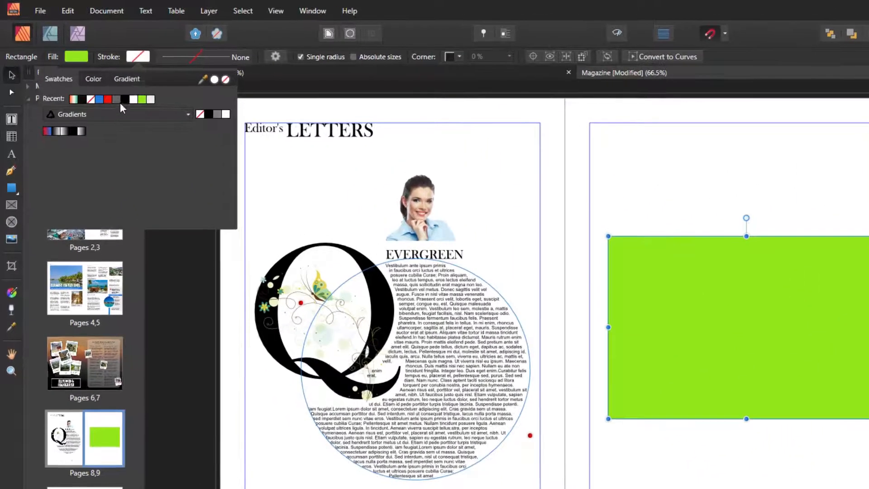
click(121, 95)
click(174, 56)
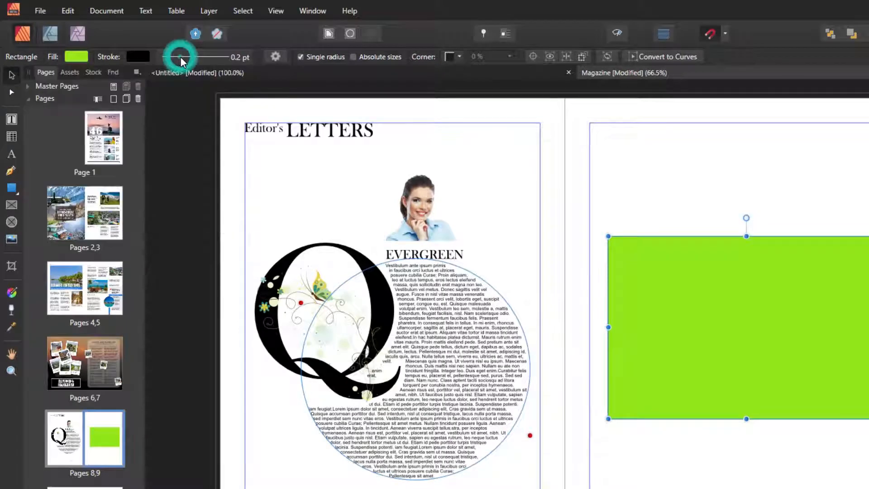
Thicken the black stroke to 16.4 pt and deselect the rectangle.
click(181, 58)
drag(169, 100, 196, 104)
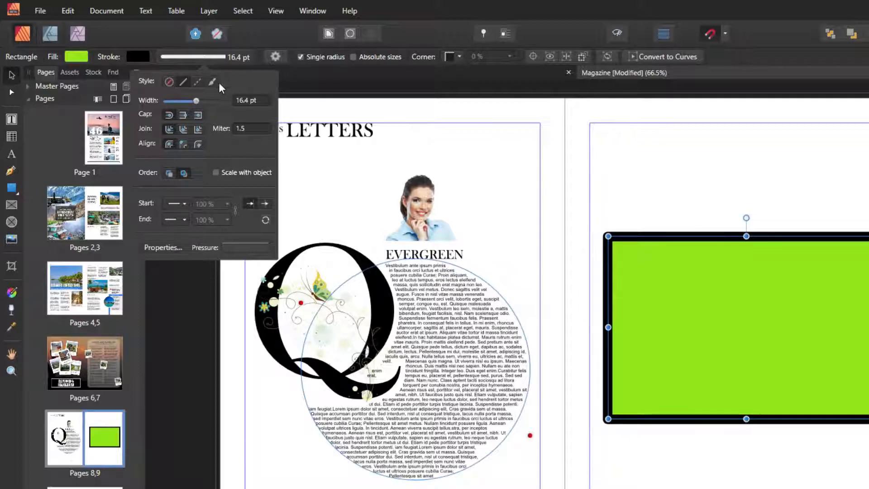
click(625, 204)
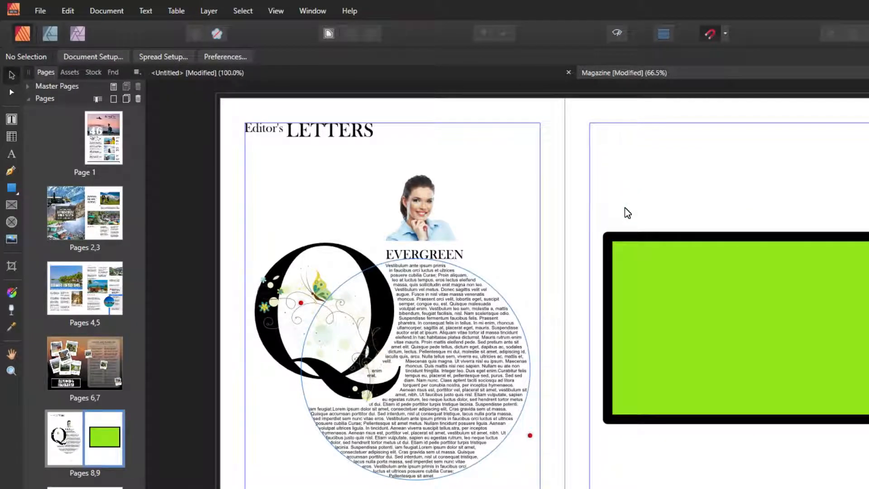
Zoom in on the green rectangle and move it slightly up the page.
key(z)
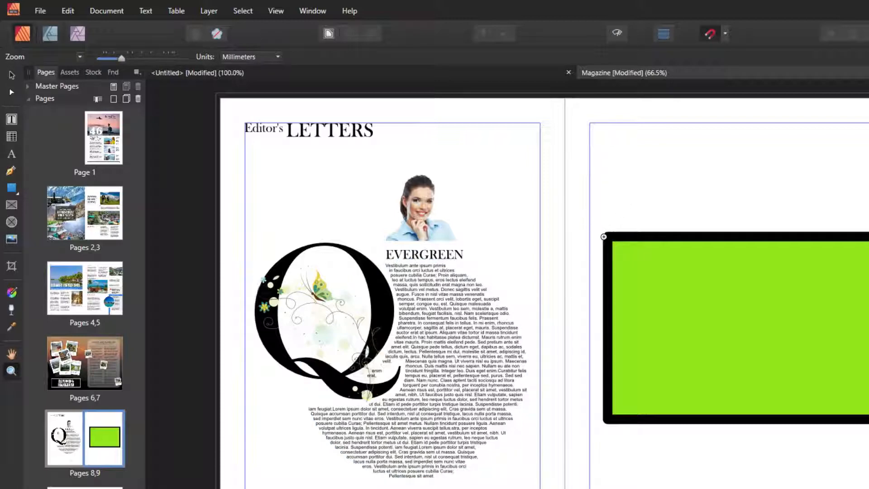
drag(603, 237, 867, 187)
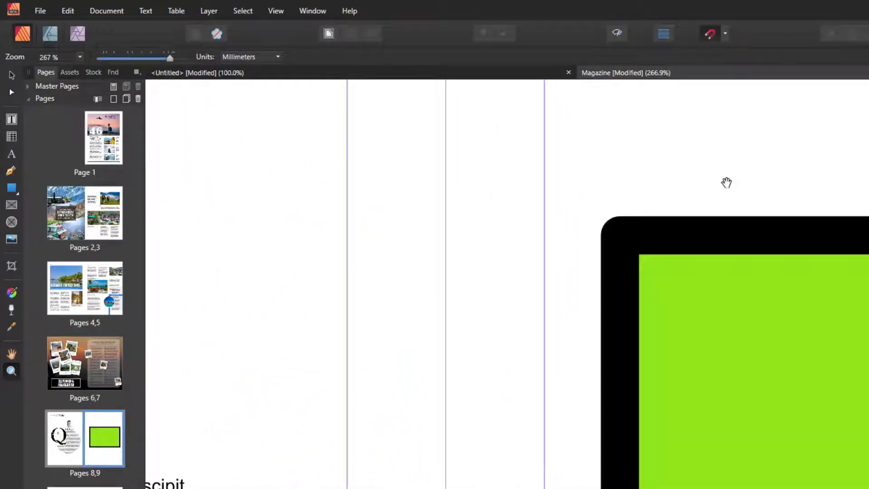
drag(726, 183, 480, 311)
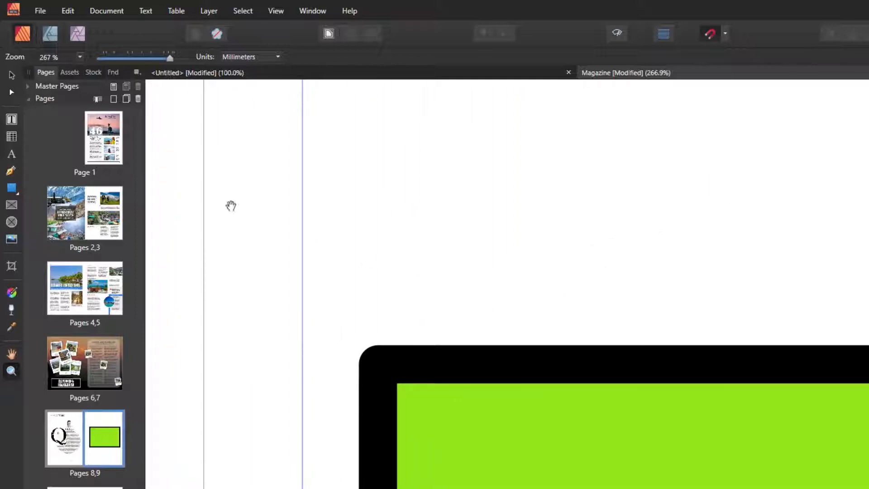
click(11, 74)
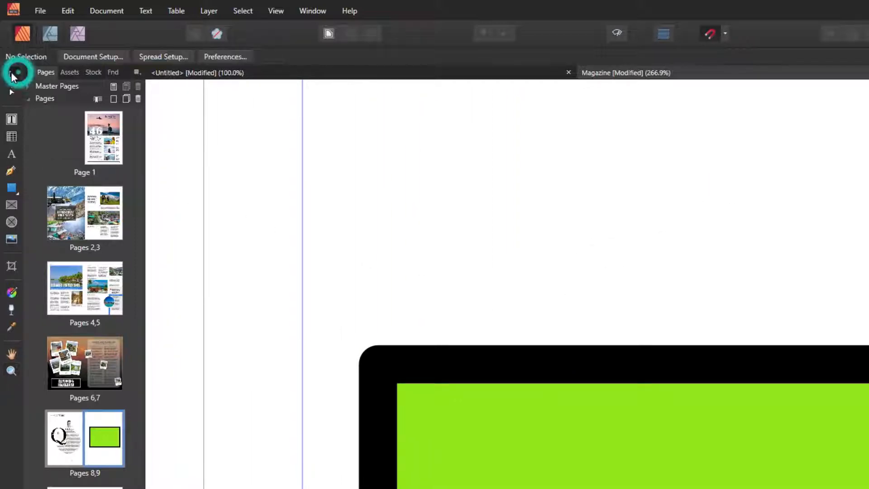
drag(563, 480, 569, 408)
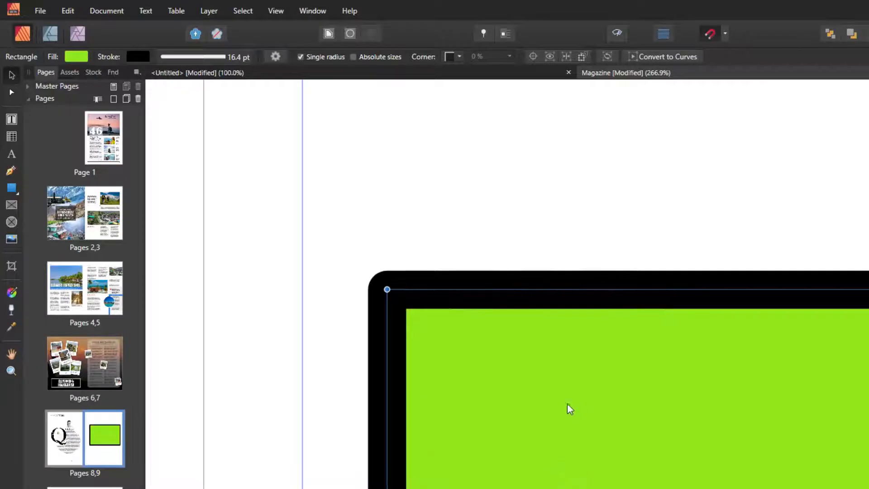
Give the rectangle a solid black border with sharp mitered corners.
click(184, 58)
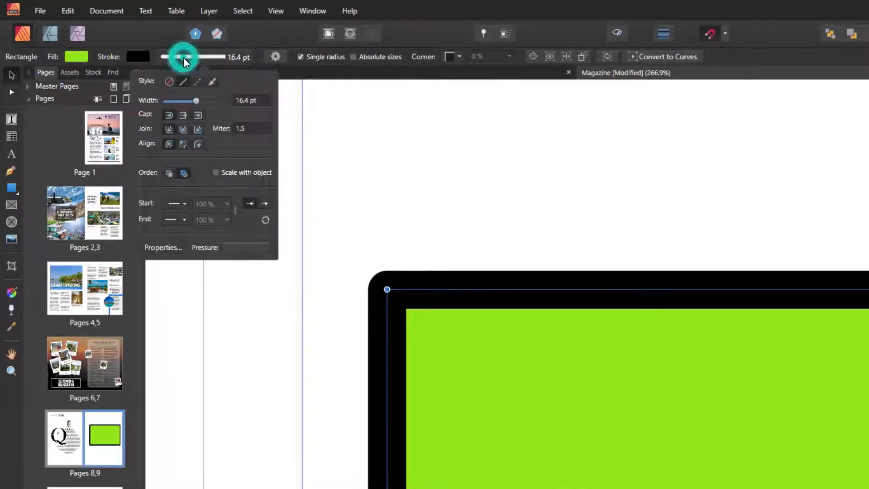
click(169, 83)
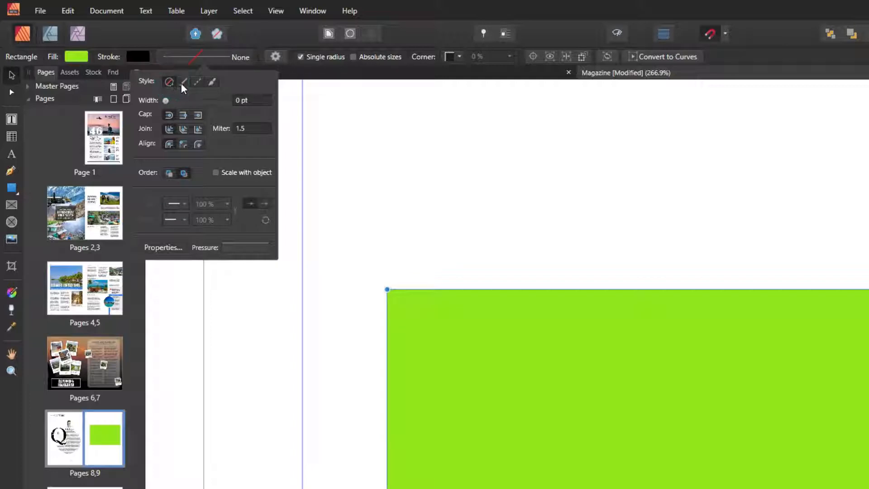
click(183, 83)
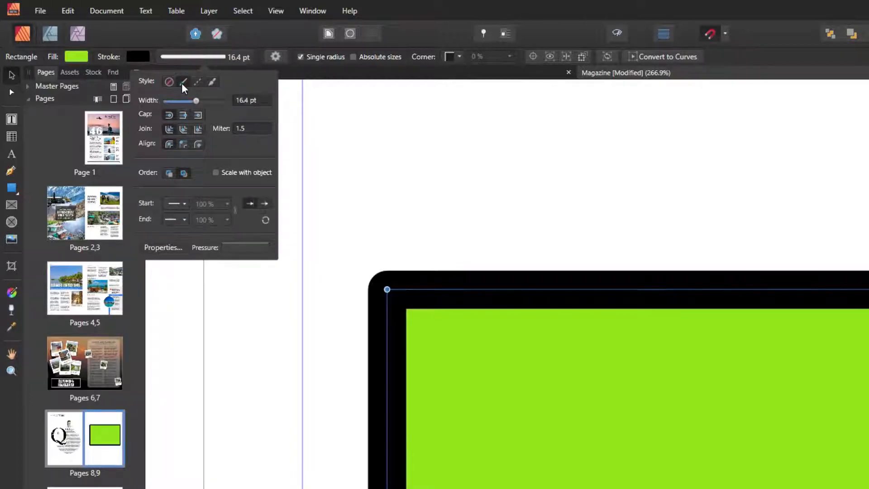
click(199, 84)
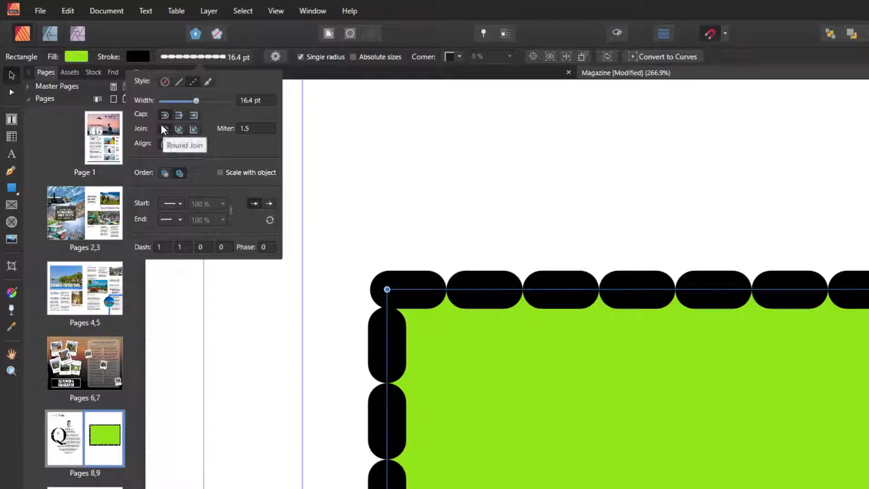
click(179, 82)
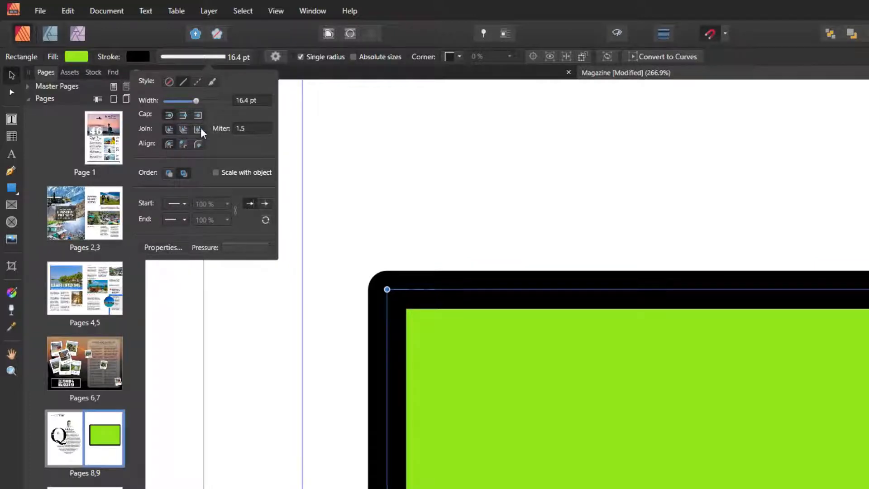
click(168, 130)
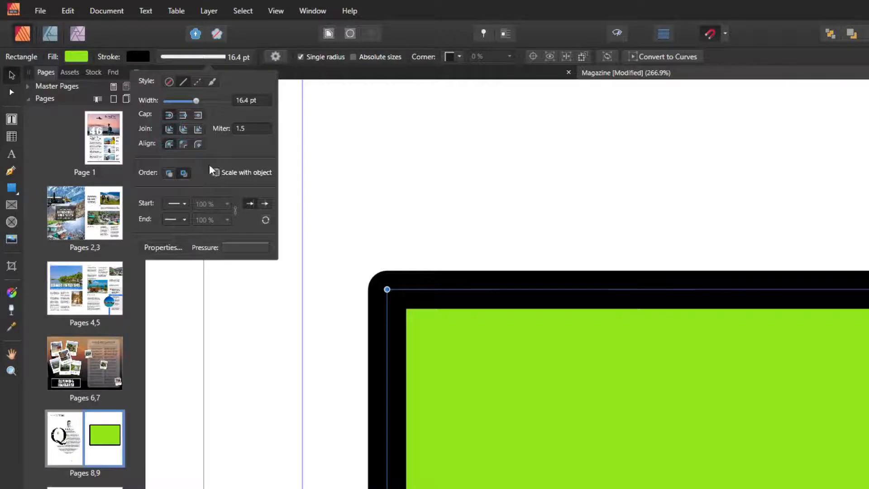
click(185, 130)
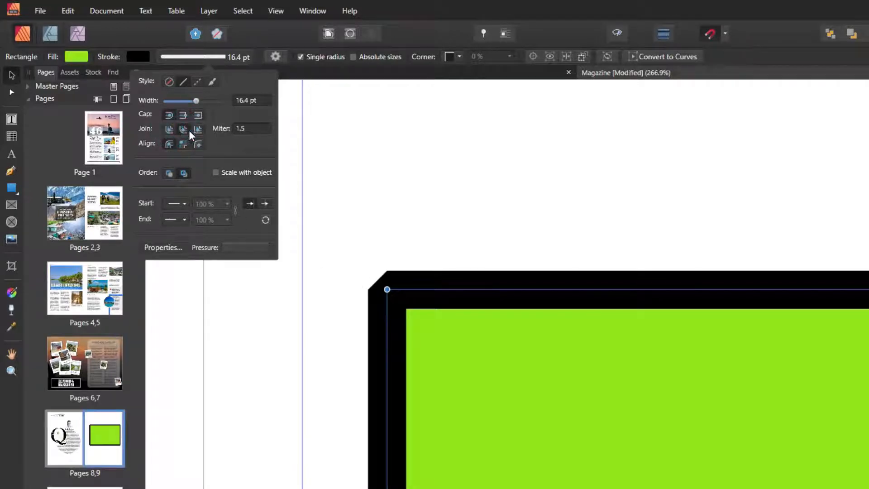
click(198, 131)
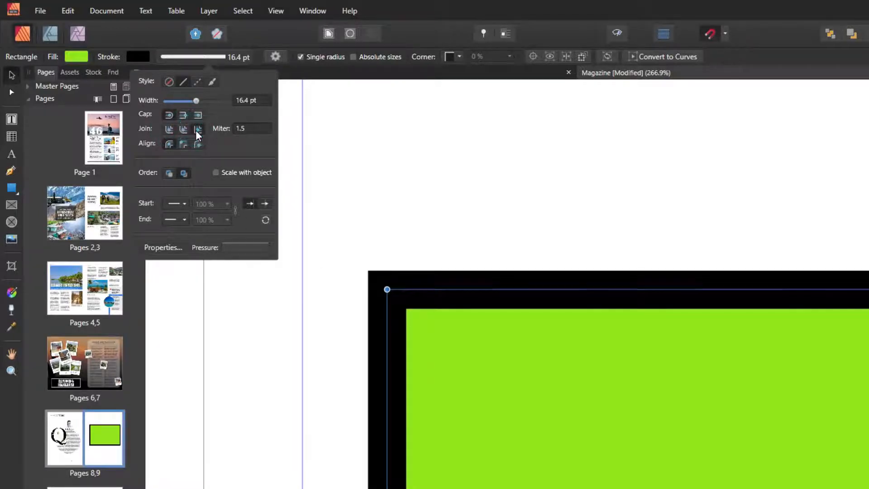
click(169, 130)
click(183, 130)
click(198, 130)
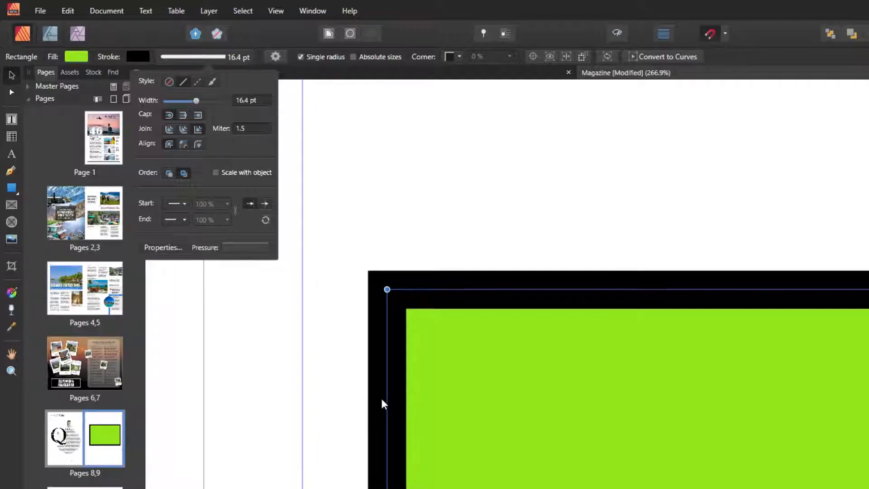
Centre the border on the rectangle's edge and set its width to 9.7 pt.
click(183, 143)
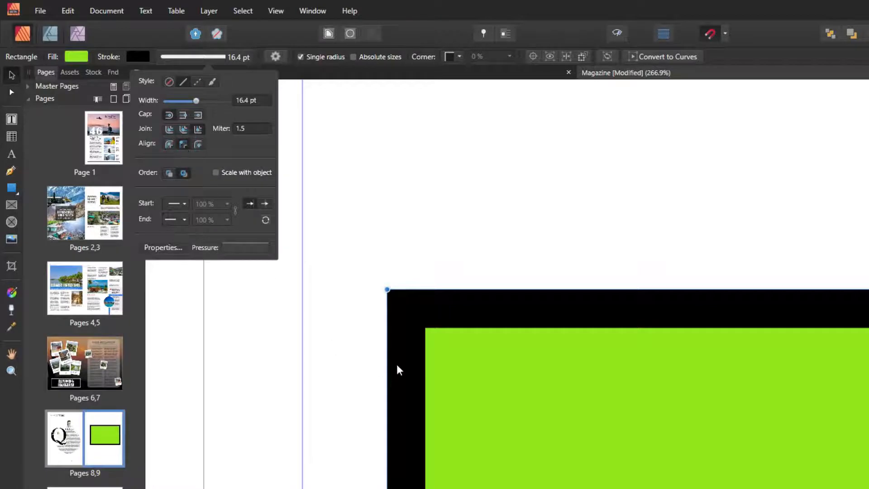
mouse_move(196, 100)
mouse_down()
mouse_move(221, 109)
mouse_move(196, 101)
mouse_up()
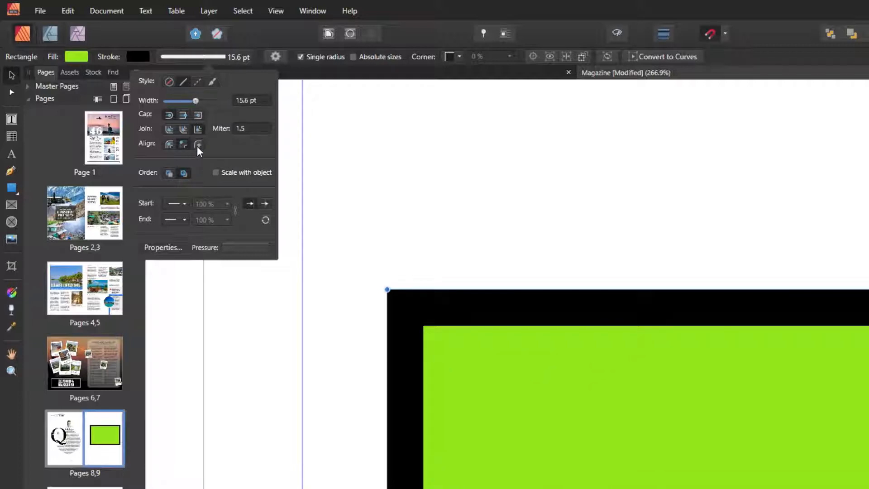
click(199, 146)
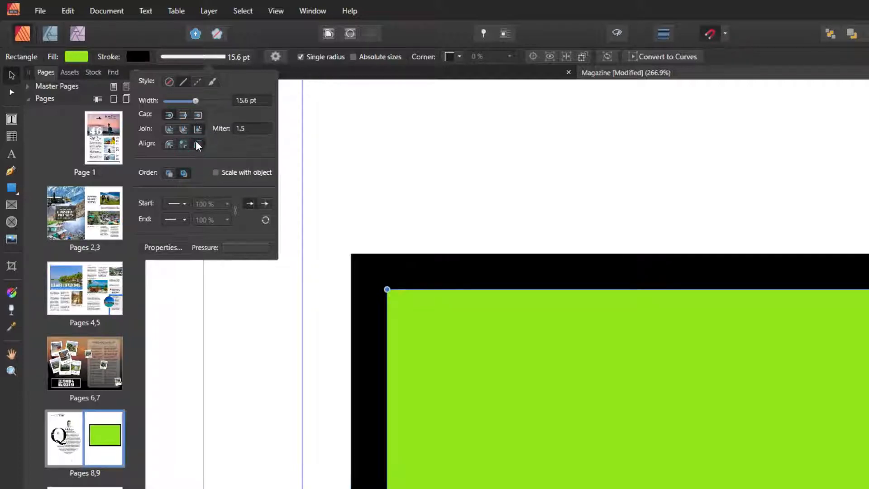
mouse_move(196, 101)
mouse_down()
mouse_move(216, 103)
mouse_move(188, 103)
mouse_up()
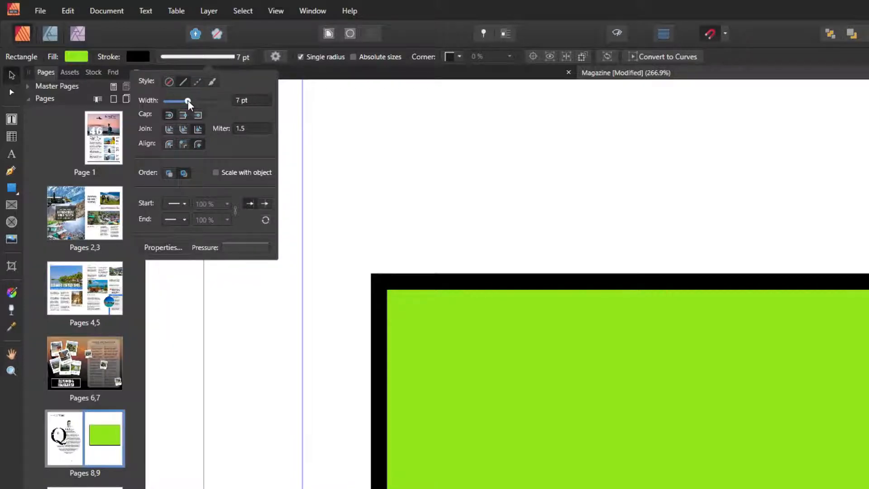
click(170, 144)
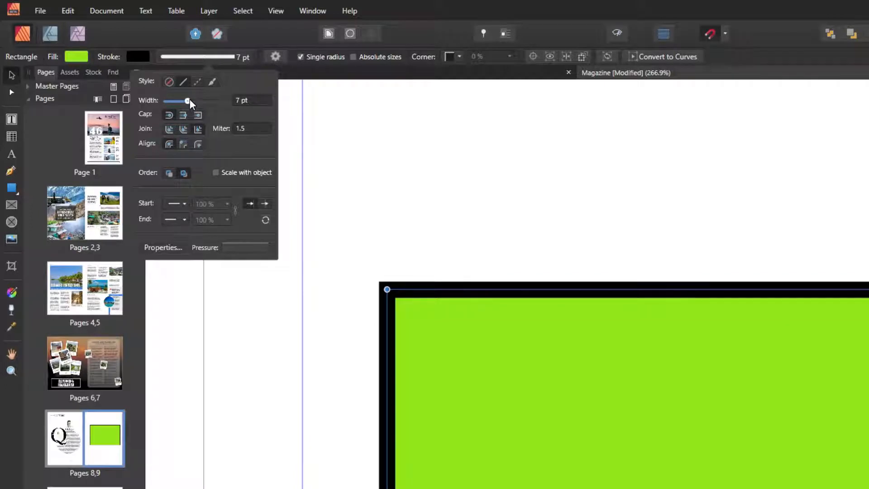
drag(189, 101, 191, 101)
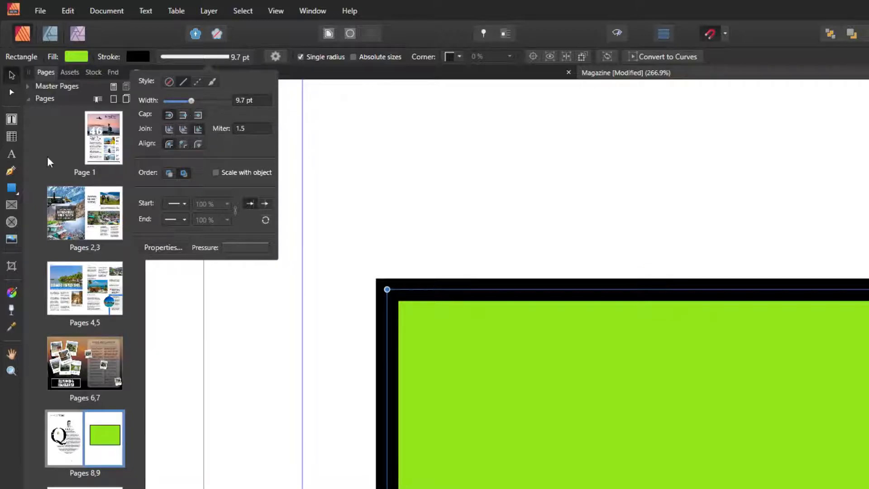
Draw a horizontal black line above the green rectangle with the Pen tool and select it.
click(11, 171)
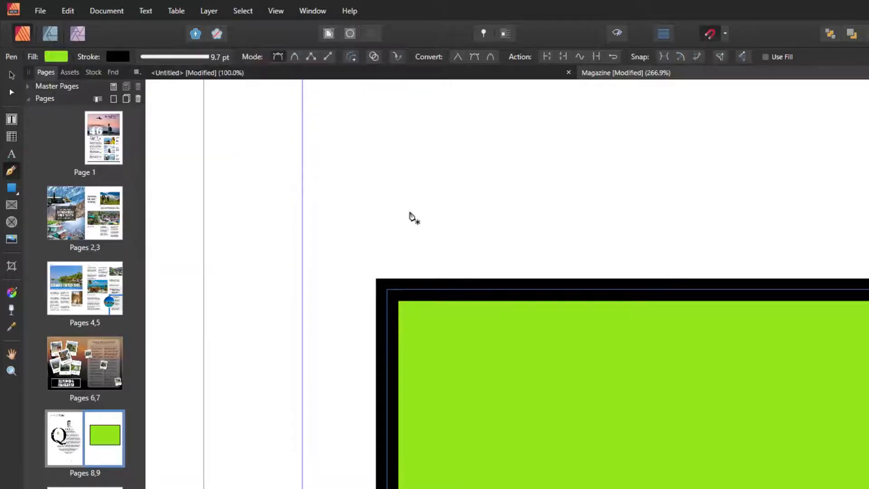
click(373, 214)
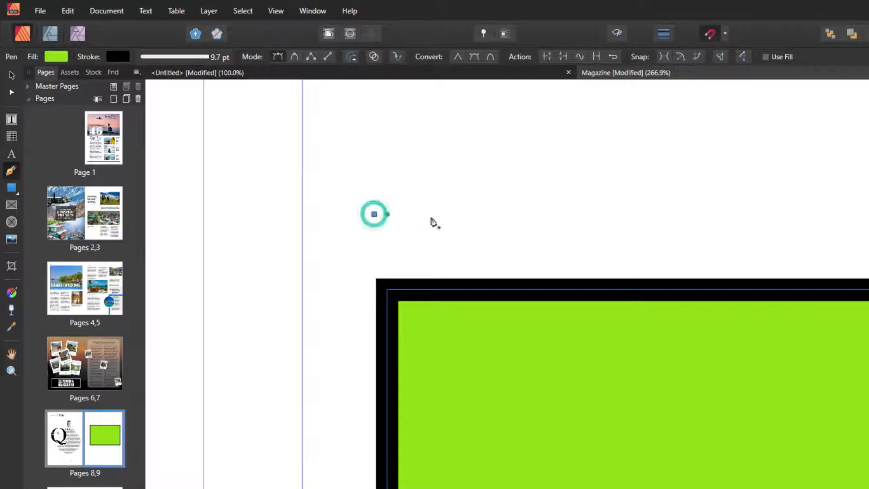
click(580, 214)
key(v)
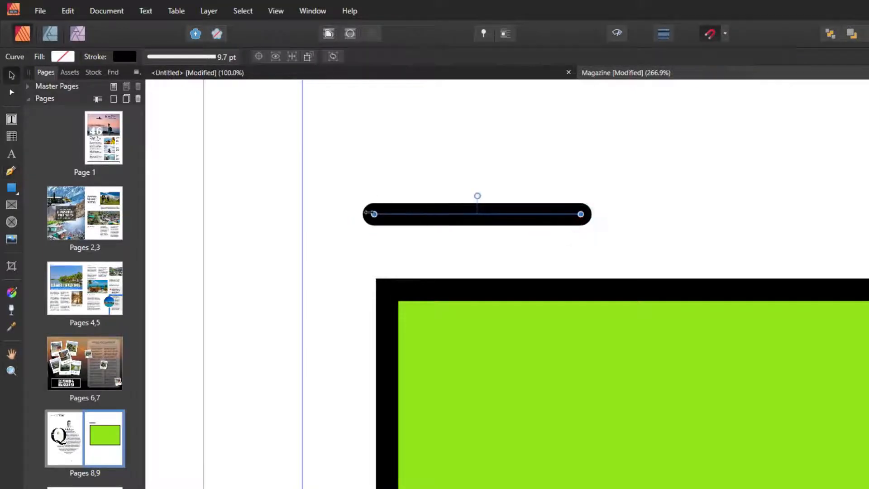
click(434, 340)
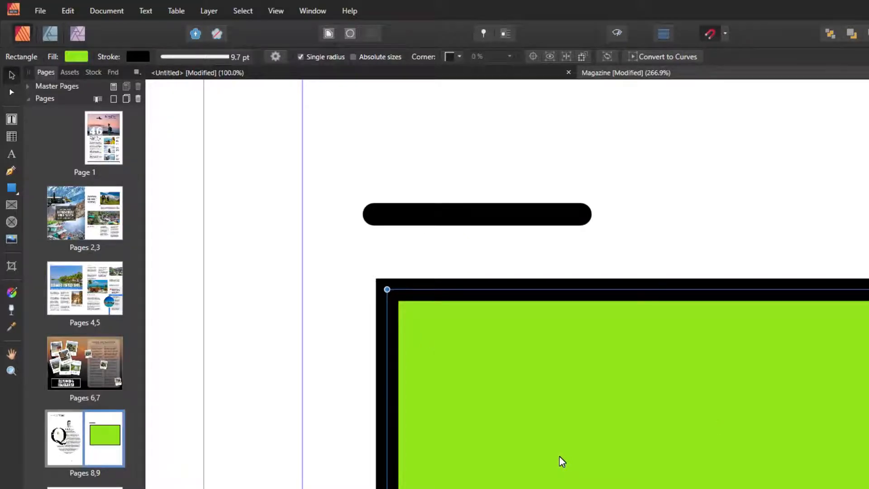
click(475, 215)
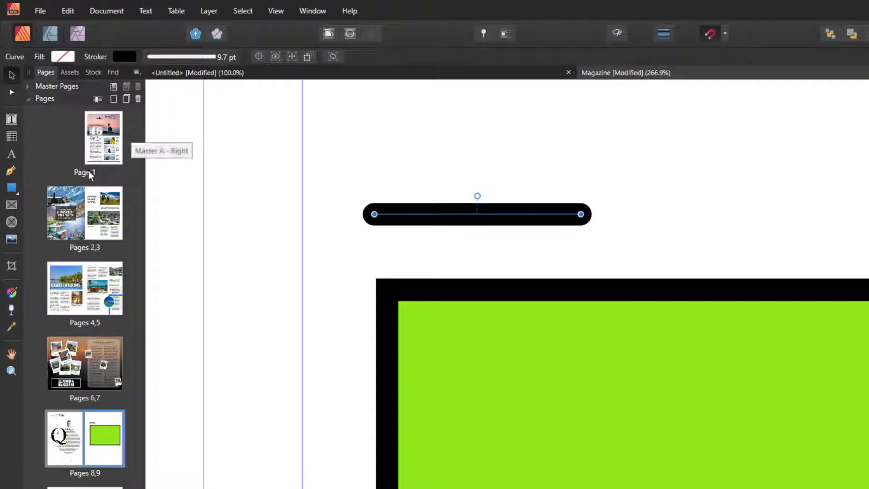
Give the line Round Cap ends.
click(166, 61)
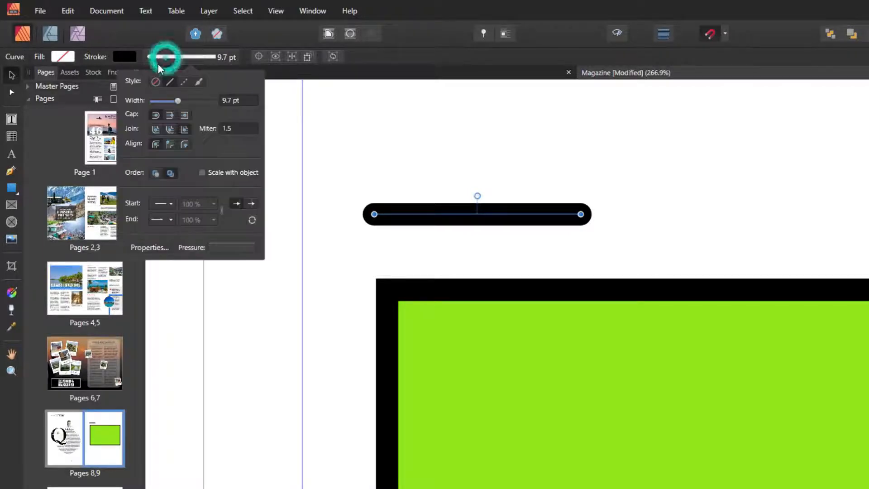
click(156, 115)
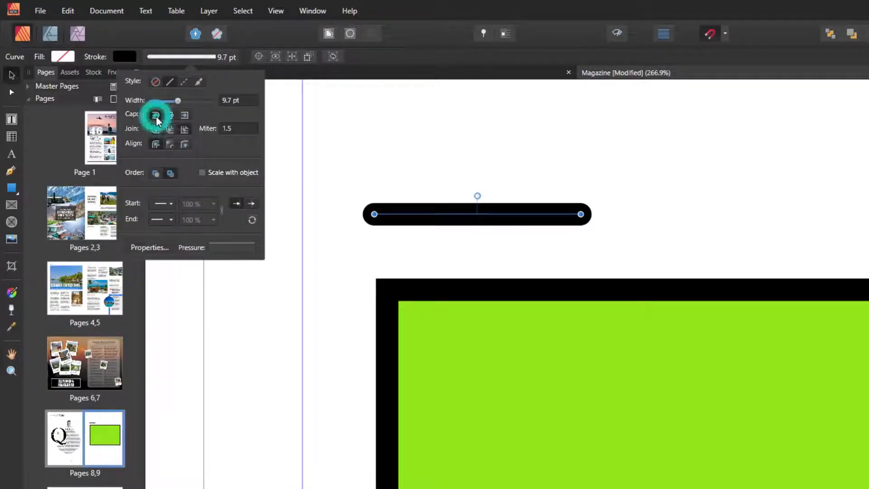
click(170, 115)
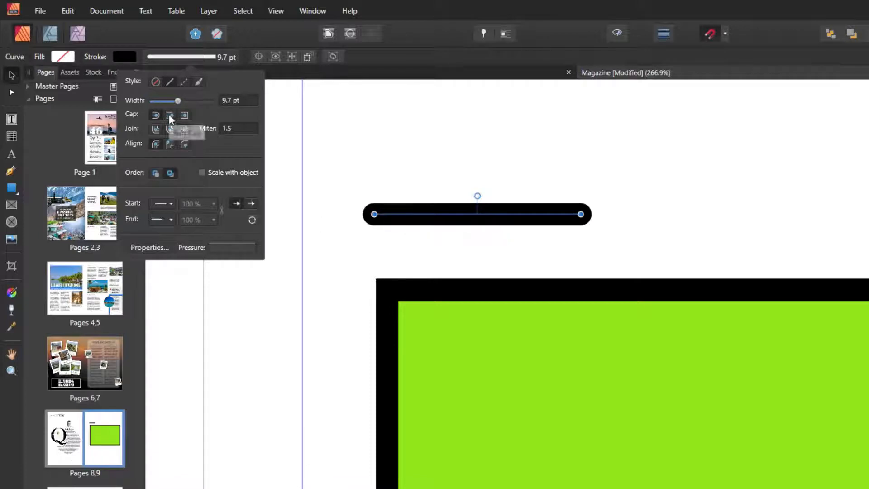
click(183, 115)
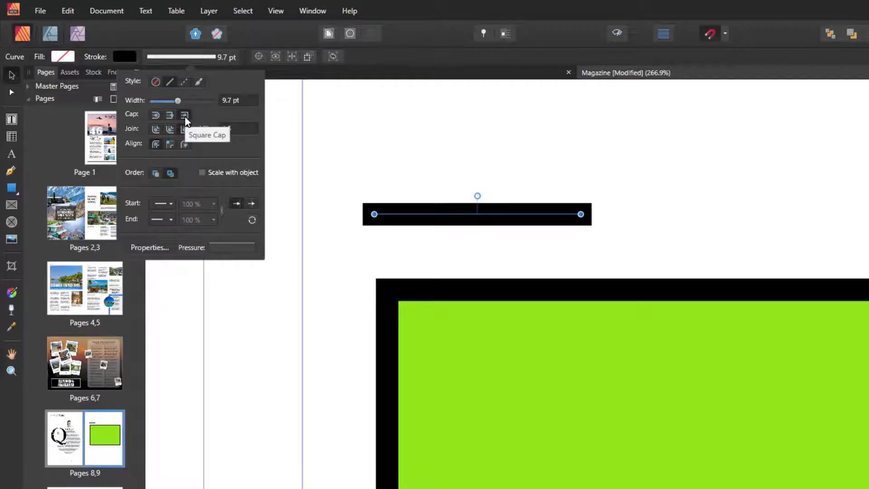
click(171, 114)
click(156, 115)
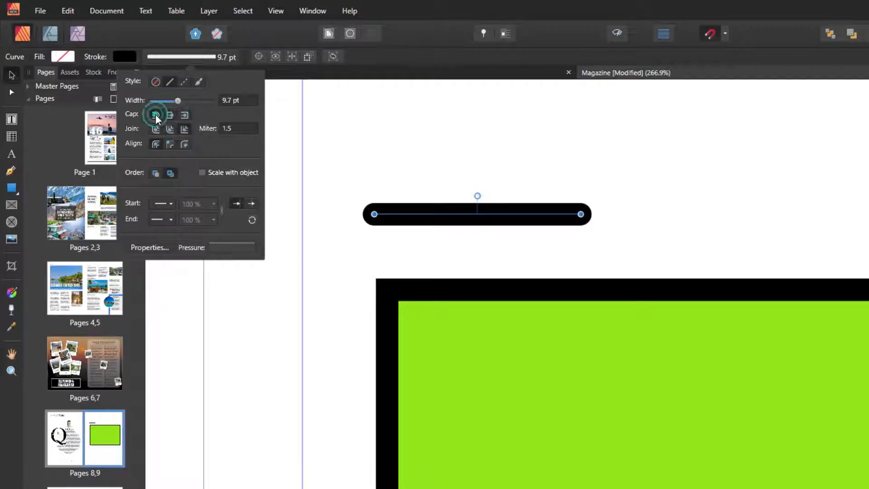
click(170, 115)
click(184, 115)
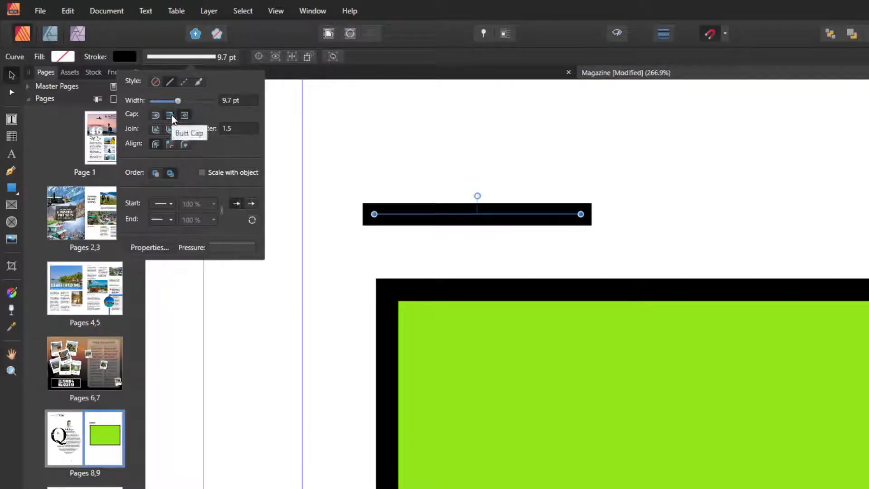
click(169, 115)
click(155, 115)
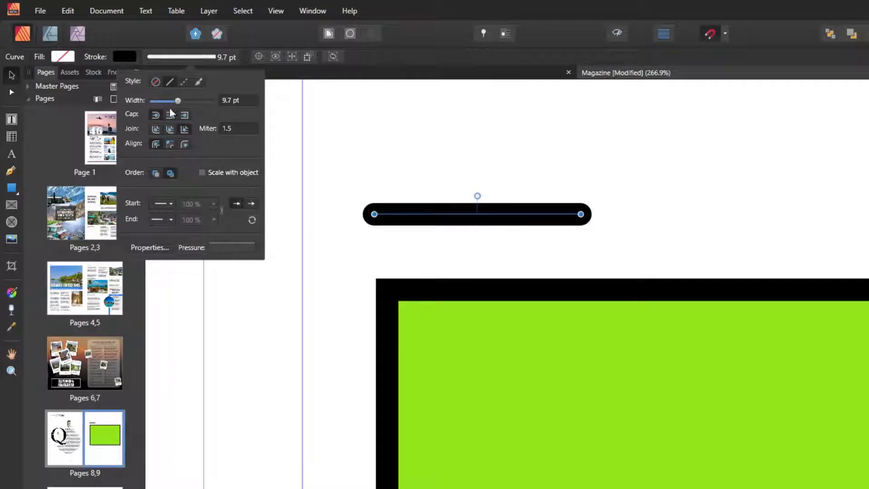
Make the line dashed with a 0.5 dash length and a 2 gap.
click(184, 86)
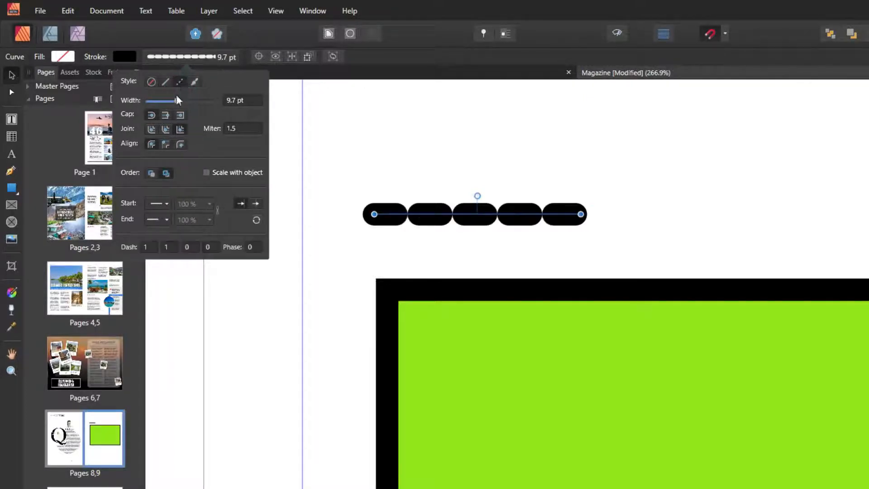
click(150, 247)
key(Return)
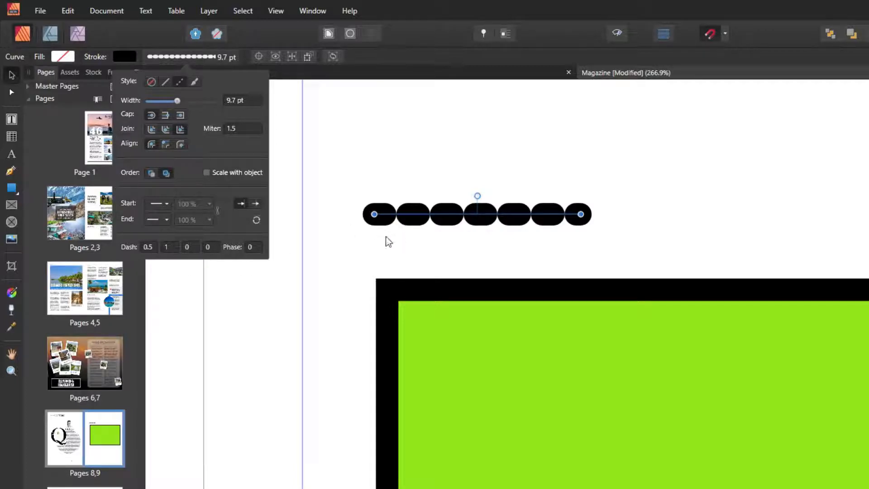
click(167, 246)
text(2)
key(Return)
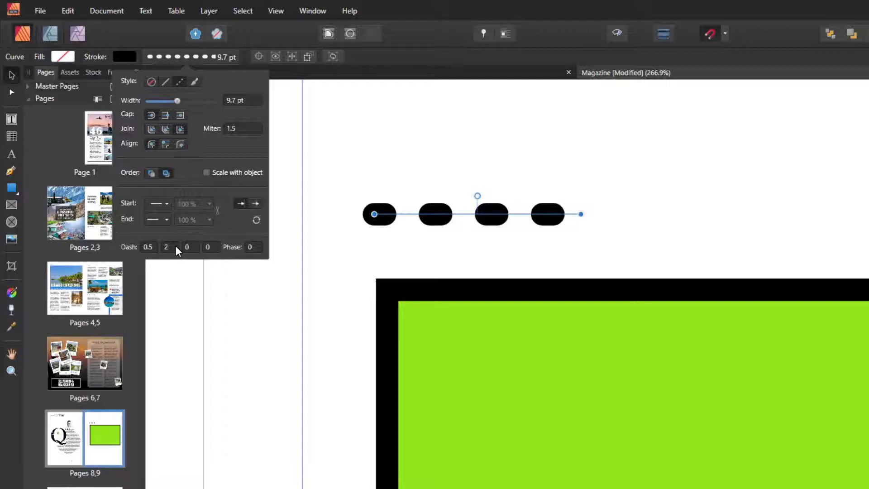
click(439, 149)
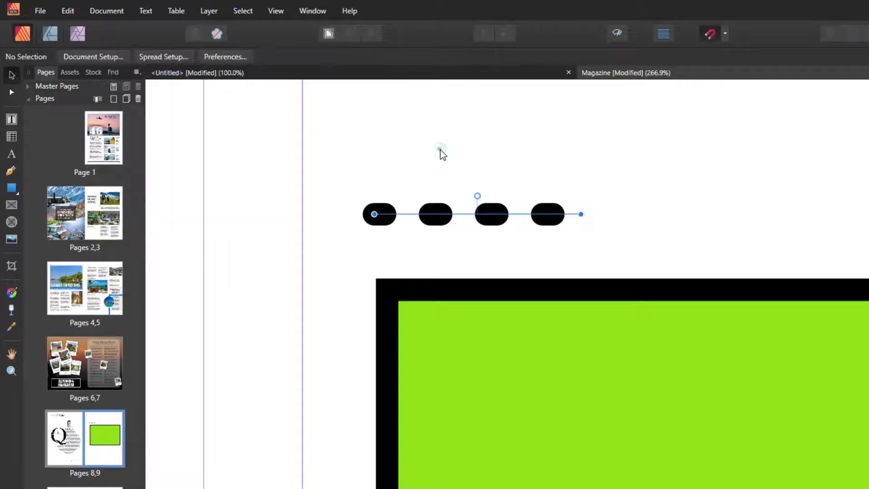
Delete the dashed practice line and green rectangle, then fit the spread and frame page 9.
drag(439, 214, 418, 234)
key(Delete)
click(510, 355)
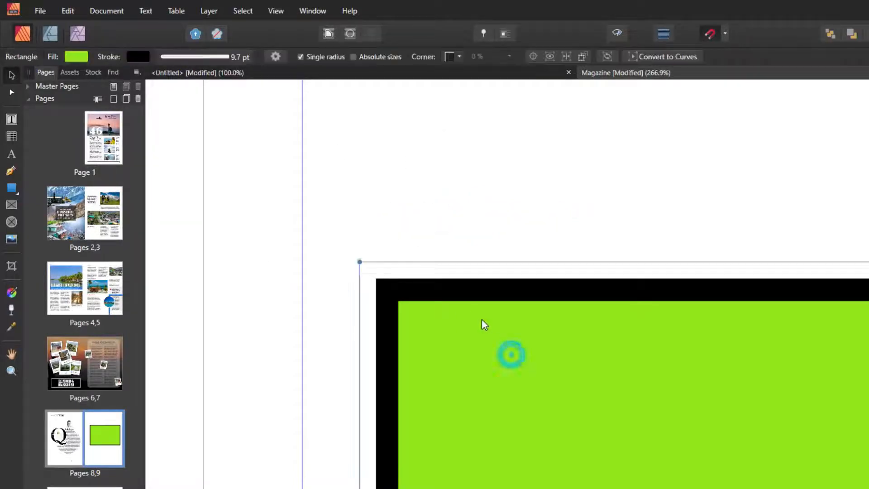
key(Delete)
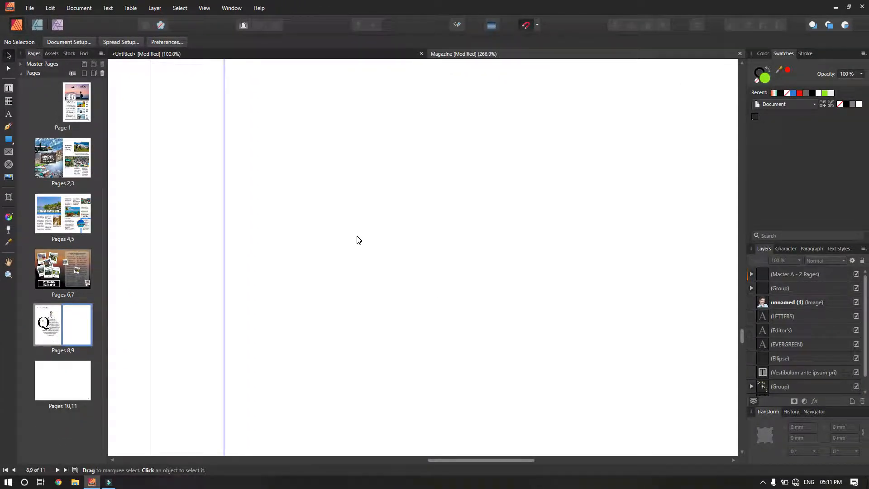
key(ctrl+0)
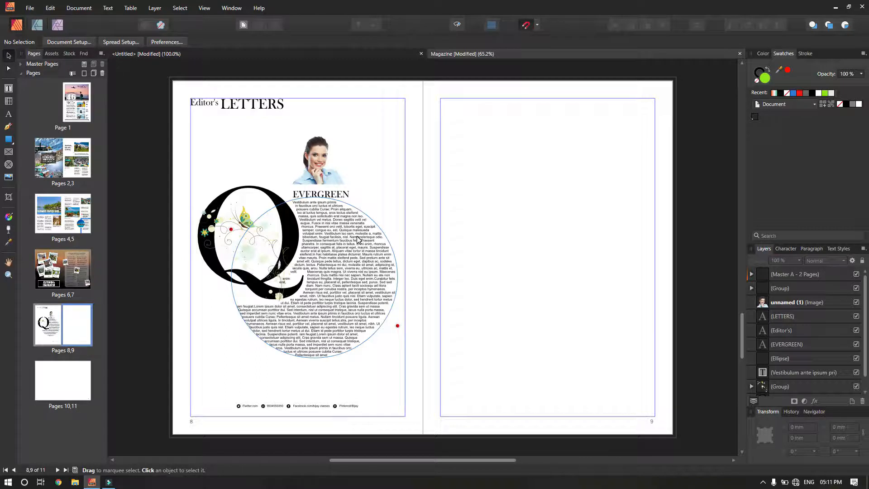
key(space)
drag(448, 140, 366, 147)
Draw a tall rectangle down page 9 with no stroke.
click(9, 139)
drag(340, 85, 449, 443)
click(102, 42)
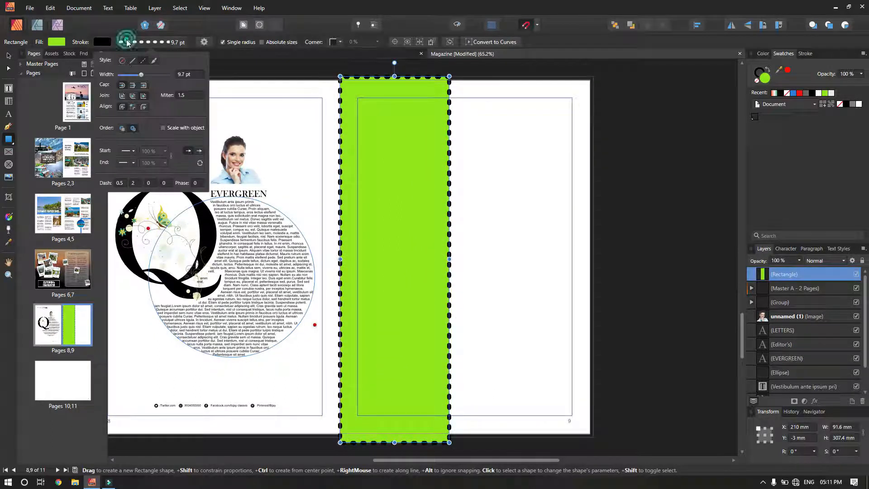
click(125, 60)
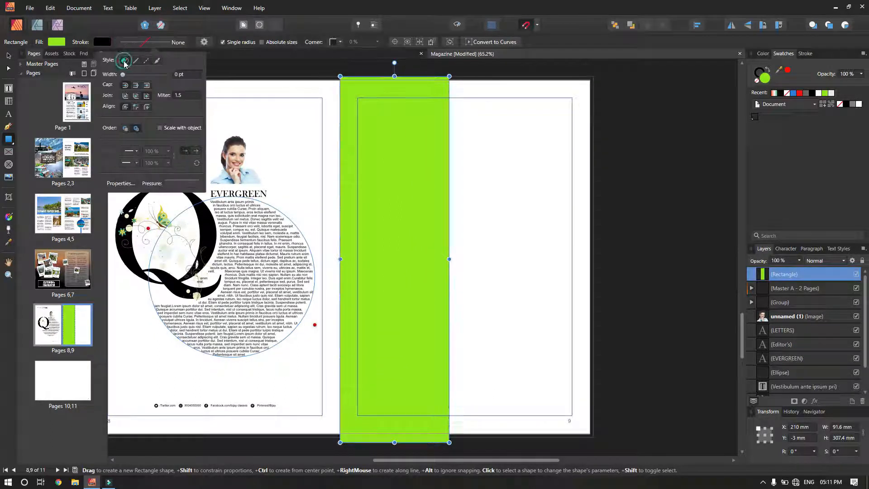
click(762, 72)
click(759, 71)
click(757, 81)
Fill the rectangle solid black from the Grays palette and widen it to the right.
click(775, 93)
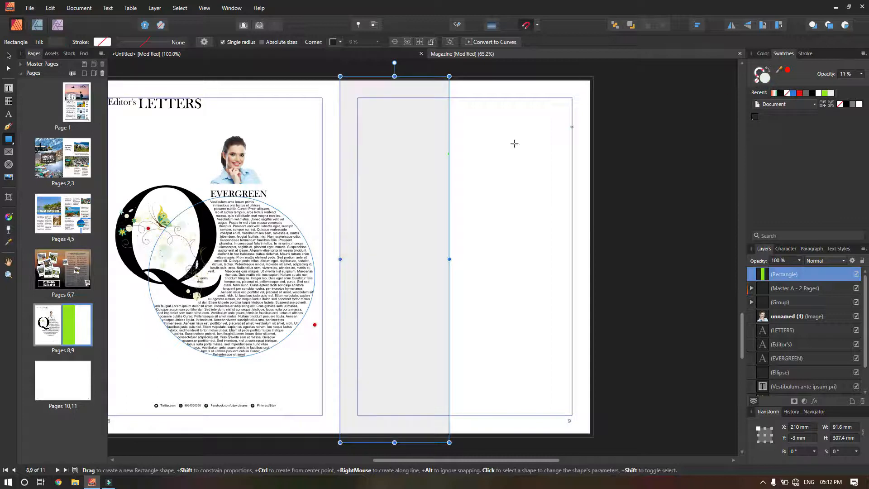
click(782, 104)
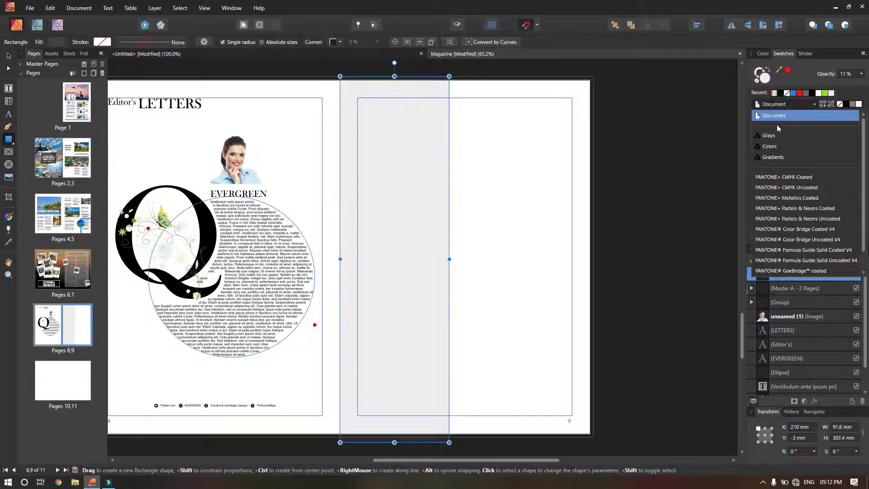
click(790, 122)
click(754, 116)
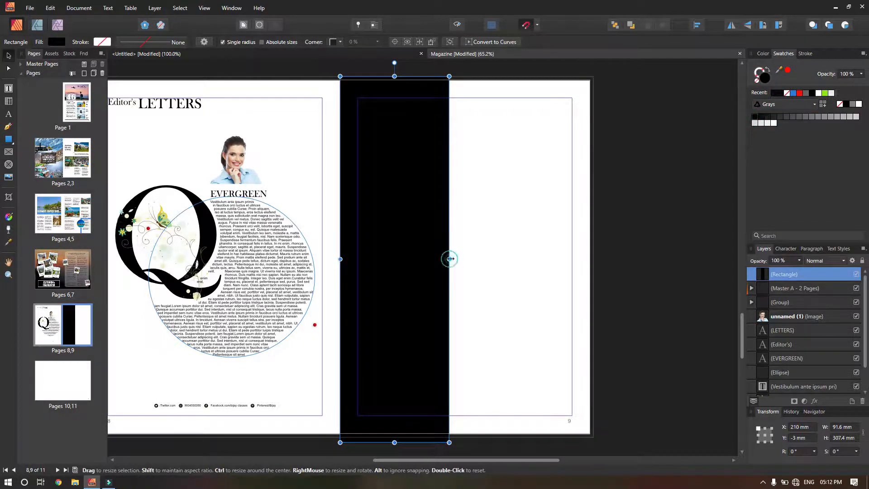
drag(450, 259, 465, 258)
click(478, 205)
click(30, 8)
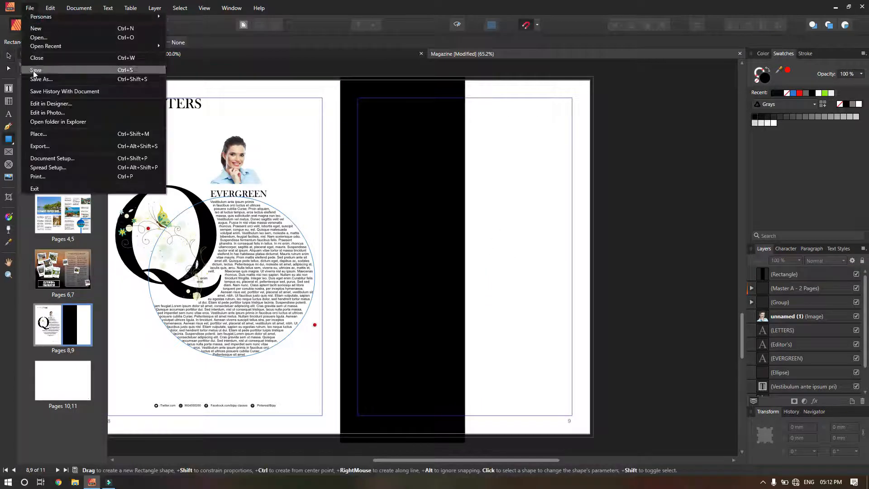
Browse to the Assette folder under Works > Desi Guru > Affinity Publisher to place an image, then cancel.
click(37, 131)
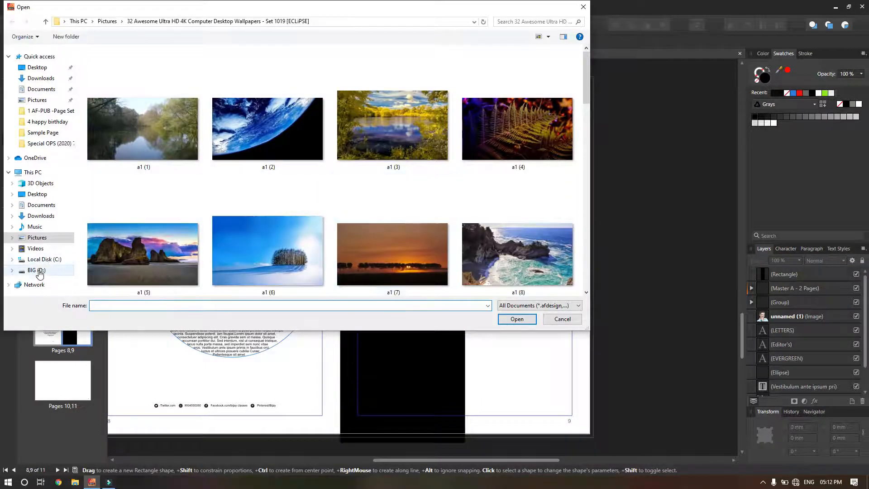
click(36, 269)
double_click(101, 139)
double_click(104, 144)
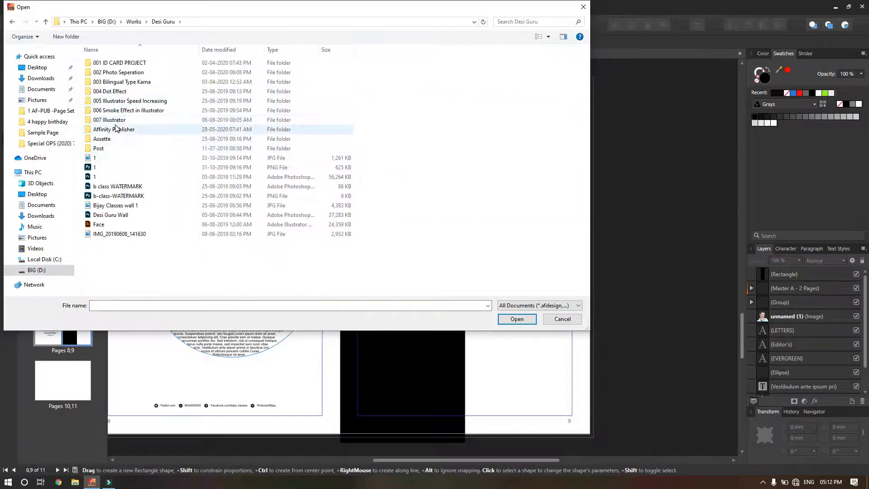
double_click(109, 129)
click(106, 84)
double_click(102, 71)
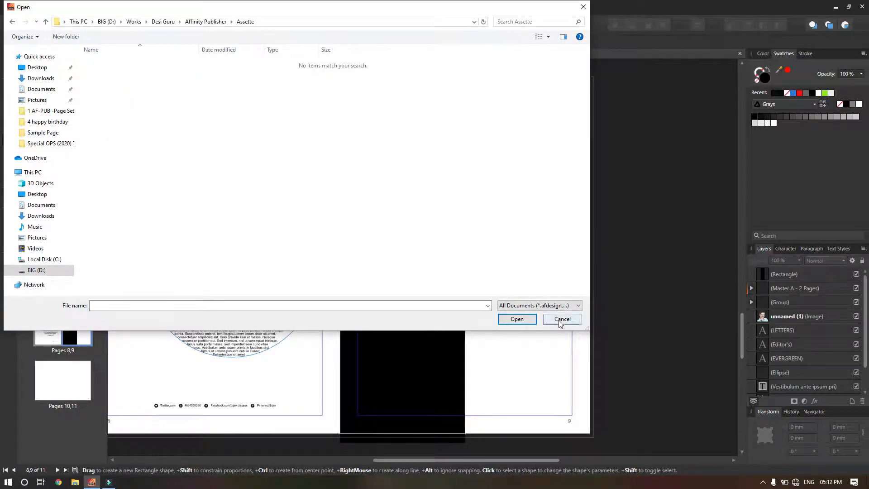
click(564, 304)
click(460, 223)
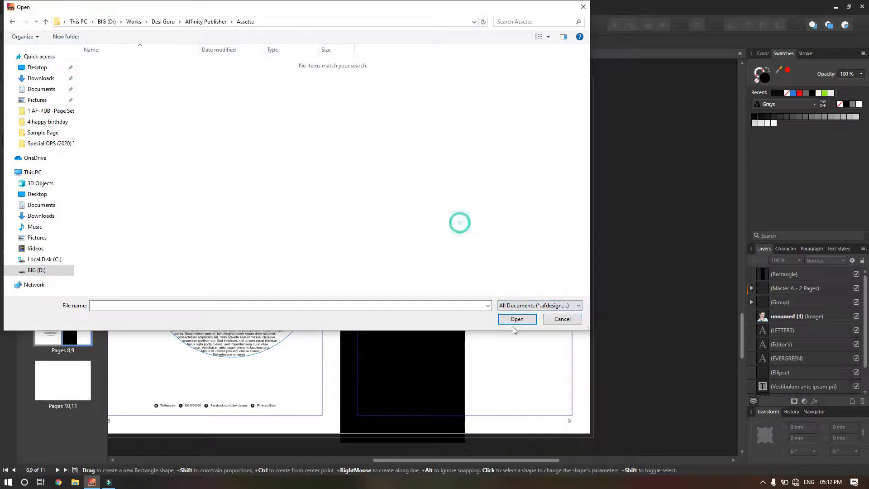
click(558, 320)
Place photos a1 (6), a1 (7) and a1 (8) stacked down the black strip.
click(31, 6)
click(51, 134)
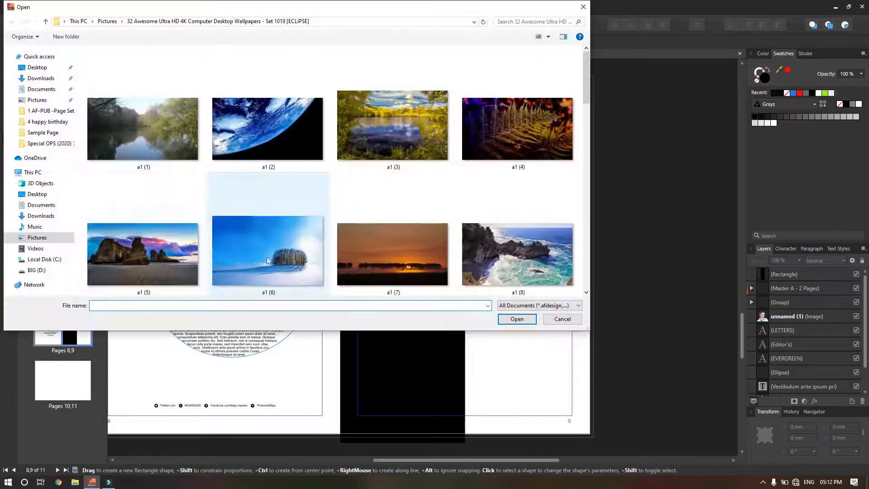
click(277, 253)
shift+click(356, 258)
shift+click(547, 273)
click(516, 319)
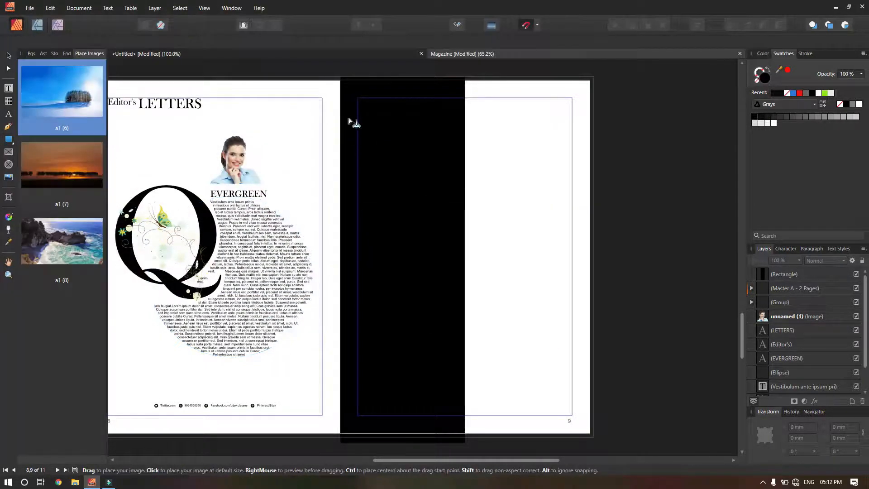
drag(339, 114, 423, 166)
drag(340, 174, 423, 213)
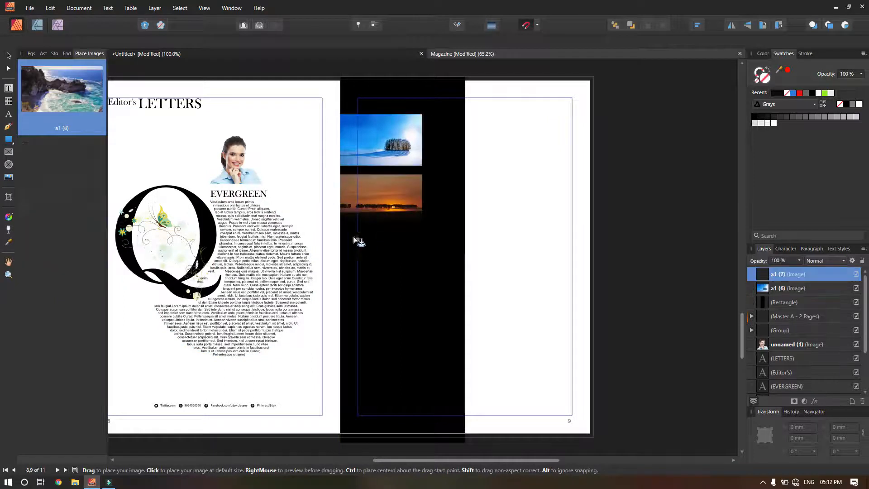
drag(343, 230, 432, 274)
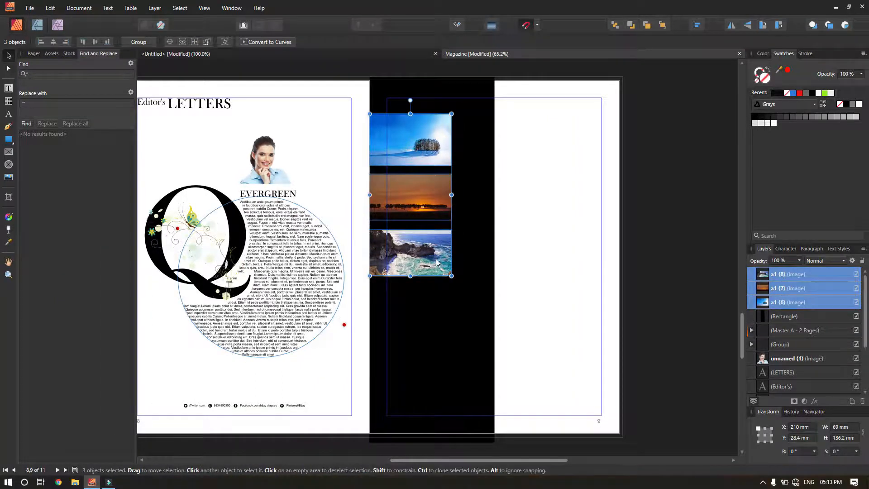
Convert the three photos to picture frames, stretch them taller, and shift the winter photo left.
right_click(436, 256)
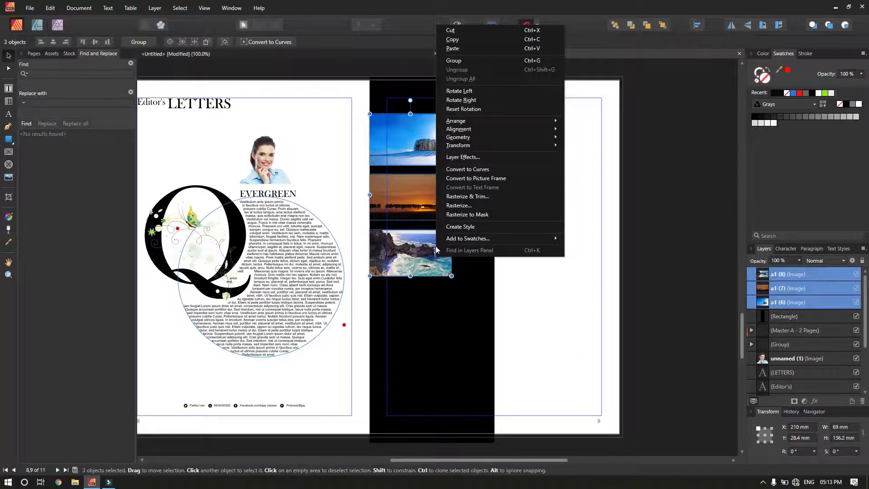
click(476, 178)
drag(410, 276, 396, 419)
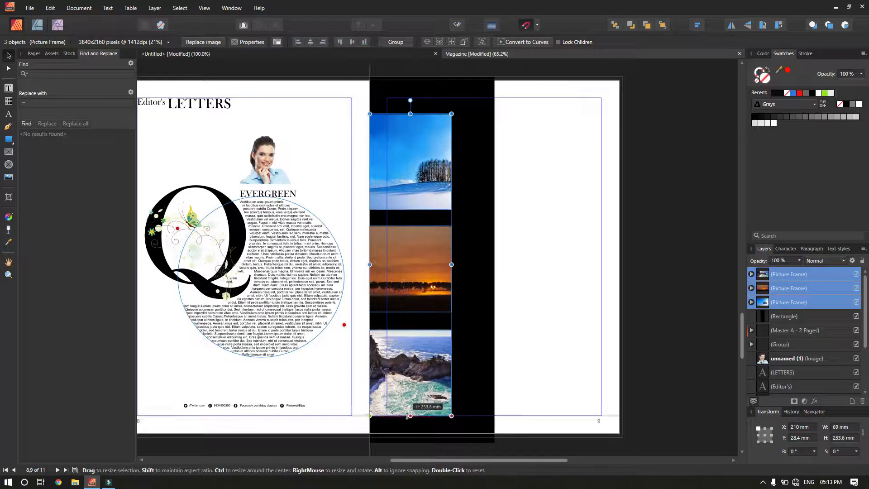
click(428, 192)
click(428, 192)
drag(428, 193, 403, 190)
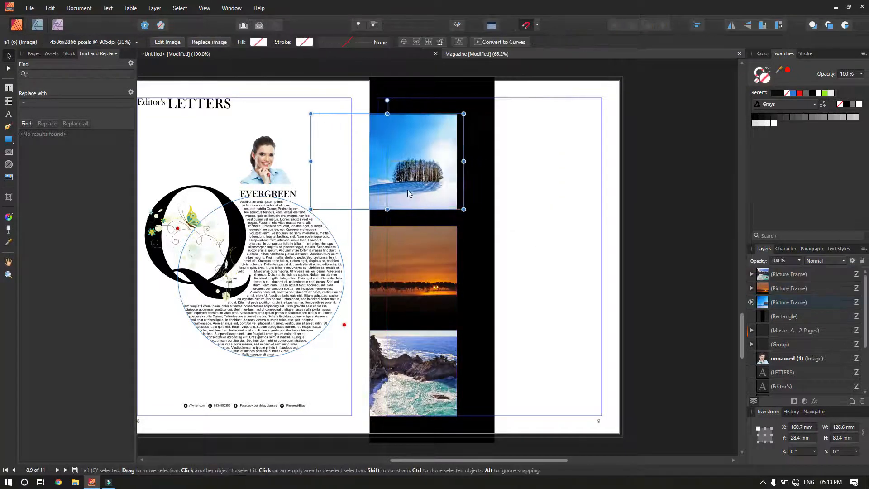
click(560, 297)
Widen the black strip to the right and draw a caption text frame beside the winter photo.
click(9, 89)
click(481, 219)
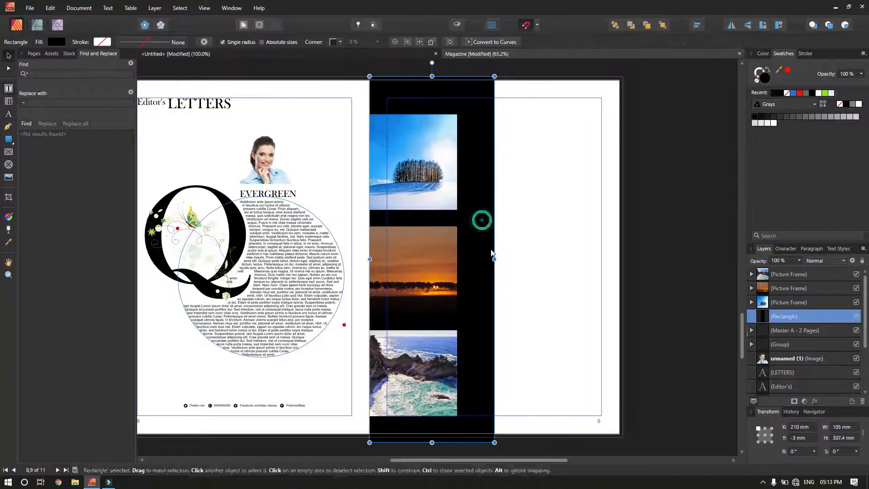
mouse_move(494, 259)
mouse_down()
mouse_move(516, 259)
mouse_move(504, 259)
mouse_up()
click(523, 253)
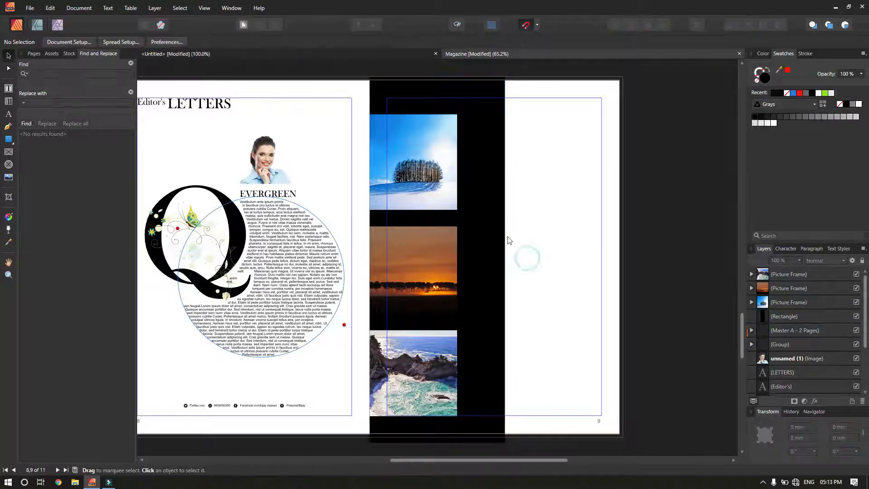
key(t)
drag(463, 209, 499, 127)
Fill the caption frame with filler text and copy it beside the lower photos.
right_click(487, 140)
click(524, 232)
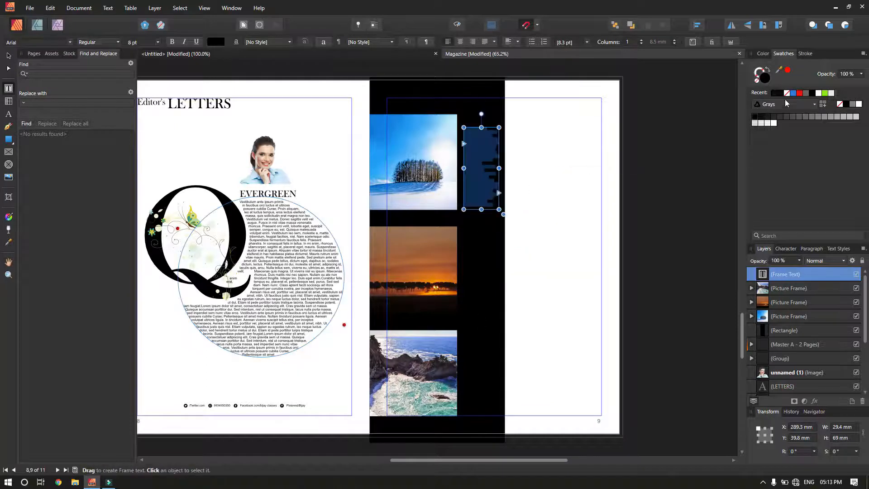
key(Escape)
click(556, 157)
drag(495, 192, 479, 398)
click(558, 351)
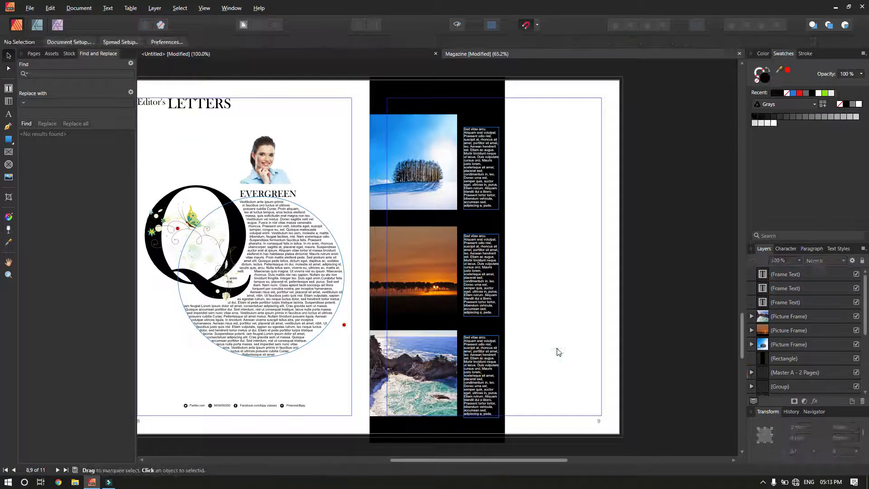
click(442, 294)
drag(475, 304, 475, 299)
click(543, 329)
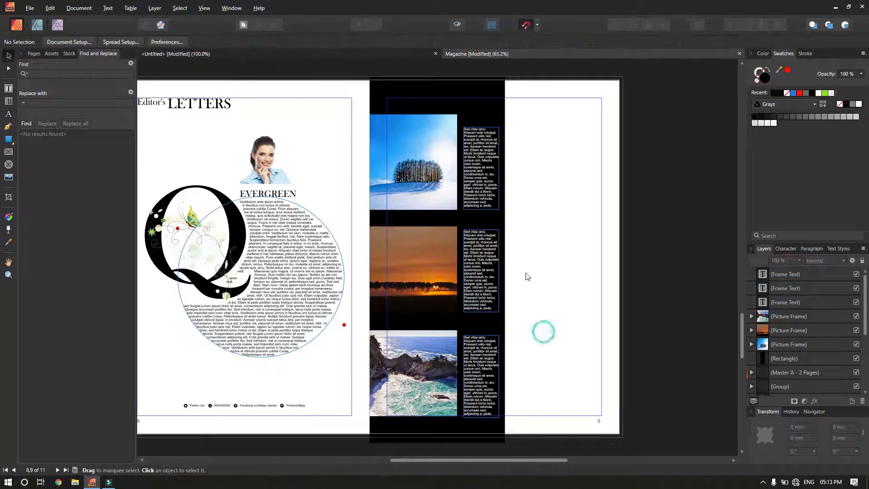
Draw a red-filled banner bar across the right of page 9 and zoom in above it.
click(8, 139)
drag(504, 155, 622, 185)
click(799, 93)
click(560, 126)
drag(563, 120, 667, 95)
drag(509, 151, 380, 248)
drag(412, 236, 509, 195)
Draw a text frame above the red banner, set its text to black, and type NEWS.
key(t)
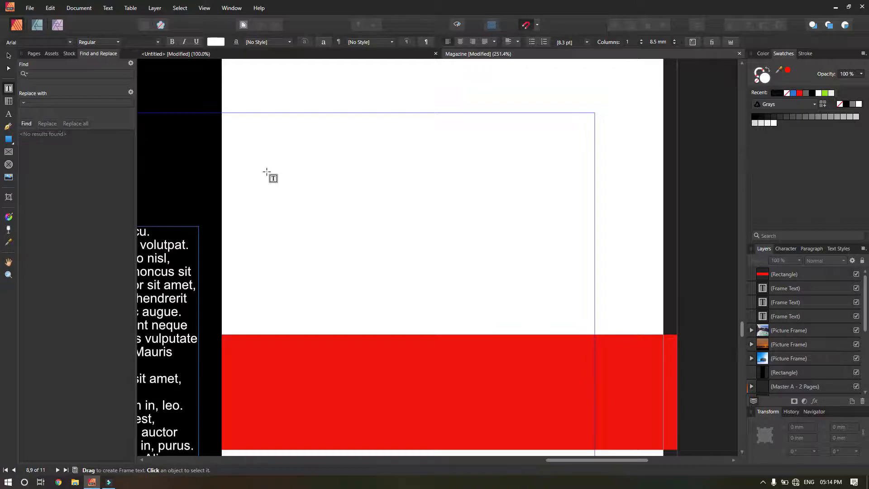
drag(267, 165, 592, 320)
text(hjkhkhj)
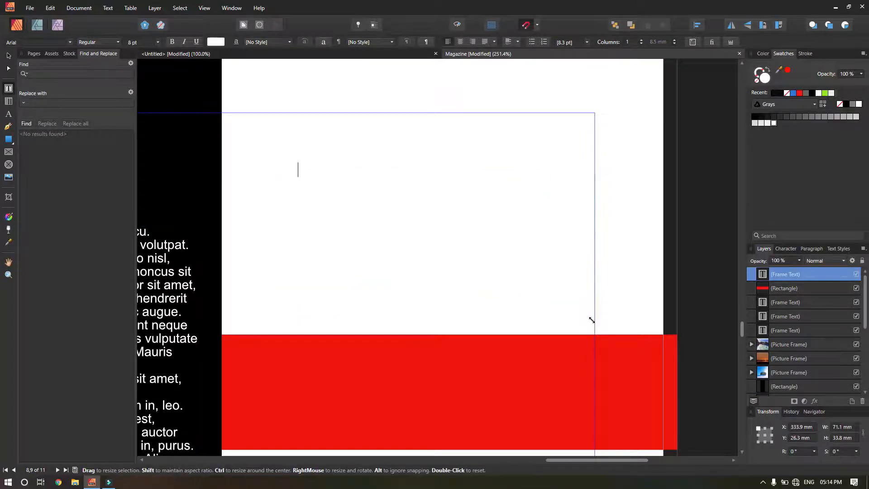
key(ctrl+a)
click(776, 92)
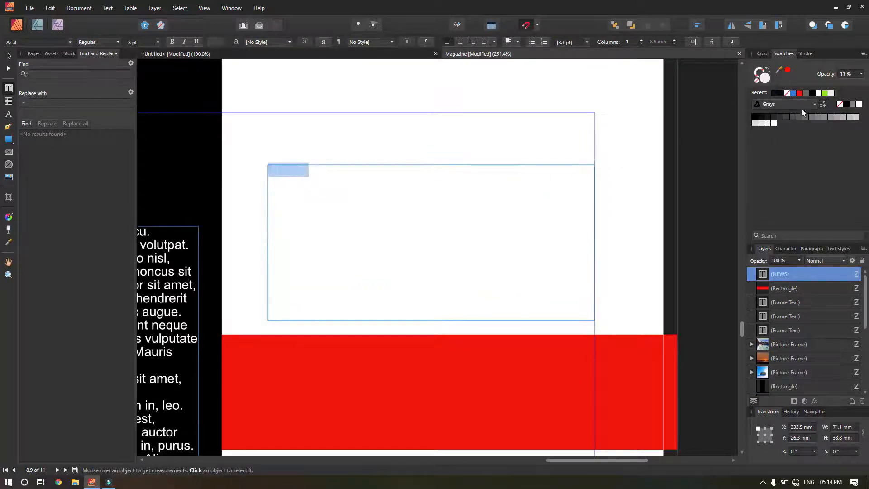
text(NEWS I INSTATRAVEL)
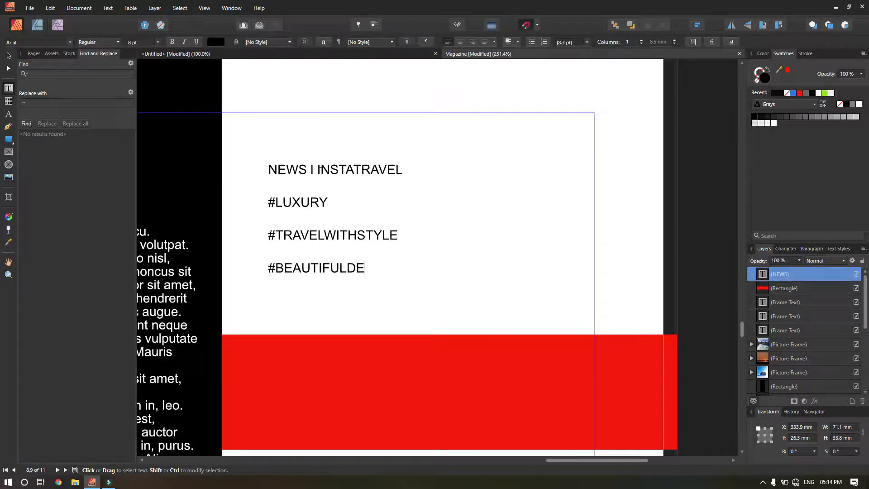
key(ctrl+a)
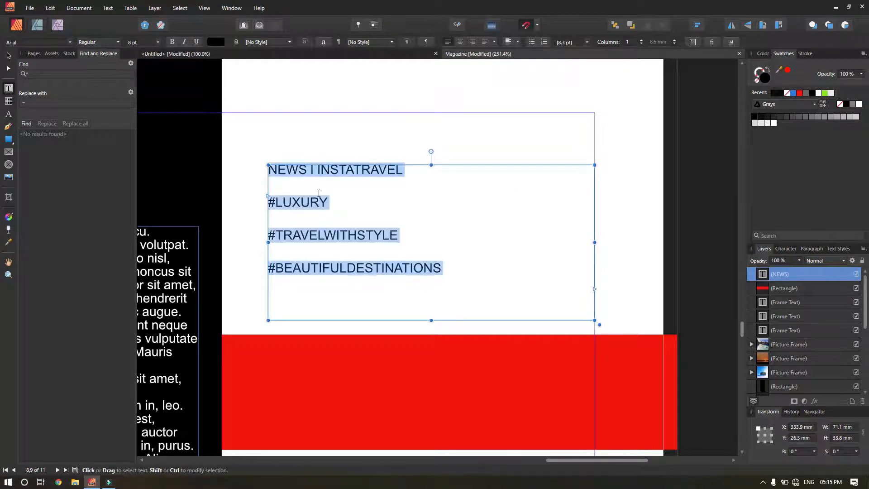
Tighten the heading's line spacing, add a blank line below it, and set it to 12 pt.
key(alt+Up)
key(alt+Up)
key(alt+Up)
key(alt+Up)
key(alt+Up)
key(alt+Up)
click(413, 170)
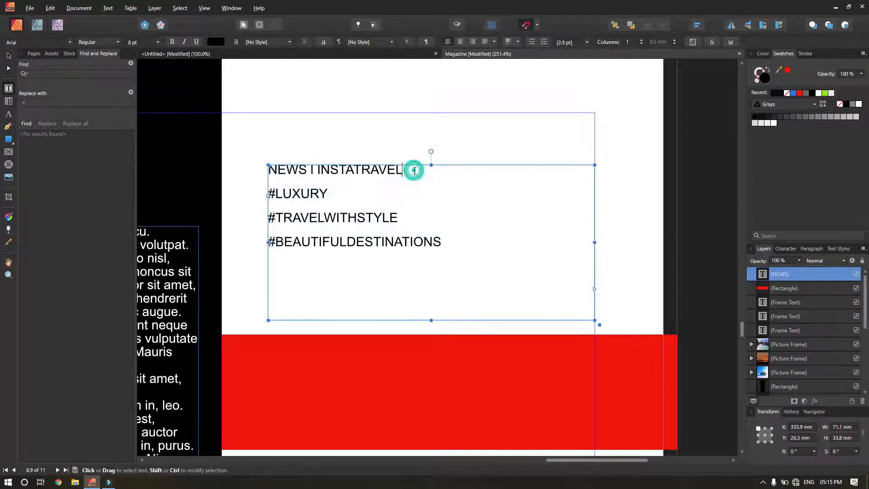
key(Return)
drag(407, 170, 156, 175)
key(ctrl+shift+period)
key(ctrl+shift+period)
key(ctrl+shift+period)
key(ctrl+shift+period)
key(ctrl+shift+period)
key(ctrl+shift+period)
key(ctrl+shift+period)
key(ctrl+shift+period)
key(ctrl+shift+period)
key(ctrl+shift+period)
key(ctrl+shift+period)
key(ctrl+shift+period)
key(ctrl+shift+period)
key(ctrl+shift+period)
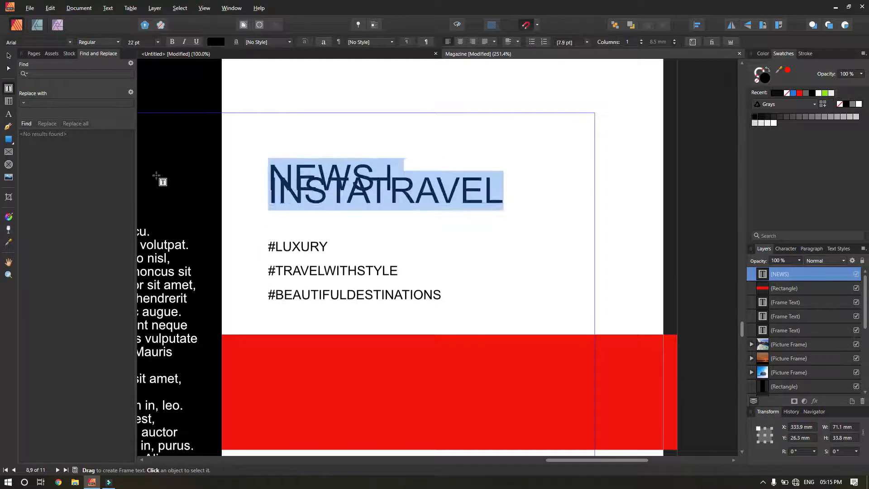
key(ctrl+shift+comma)
key(ctrl+shift+comma)
key(ctrl+shift+comma)
key(ctrl+shift+comma)
key(ctrl+shift+comma)
key(ctrl+shift+comma)
key(ctrl+shift+comma)
key(ctrl+shift+comma)
key(ctrl+shift+comma)
key(ctrl+shift+comma)
Turn the I separator in the heading into a Wingdings bullet.
double_click(335, 172)
drag(336, 172, 332, 172)
click(34, 43)
text(wing)
key(Return)
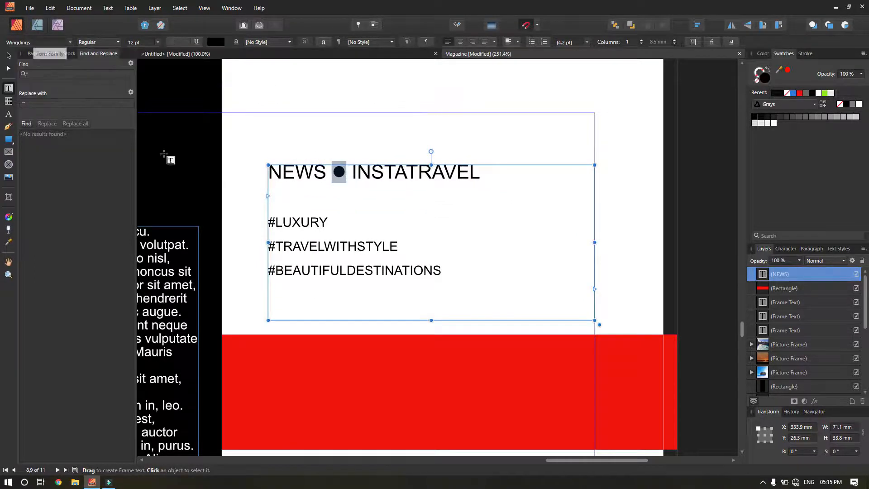
Make NEWS bold and colour INSTATRAVEL grey.
click(307, 173)
double_click(306, 172)
click(99, 42)
click(95, 67)
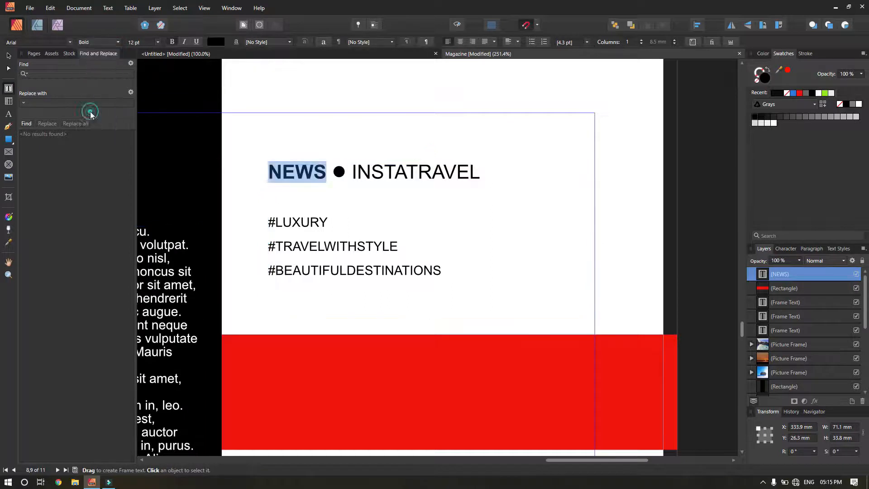
click(312, 172)
drag(352, 170, 485, 172)
click(804, 117)
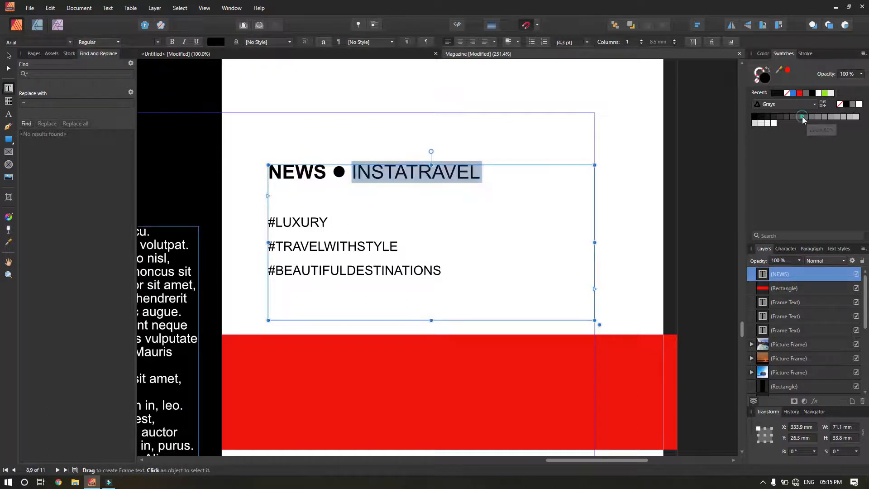
click(446, 173)
Set the LUXURY, TRAVELWITHSTYLE and BEAUTIFULDESTINATIONS hashtags in Impact.
drag(275, 222, 334, 222)
click(45, 42)
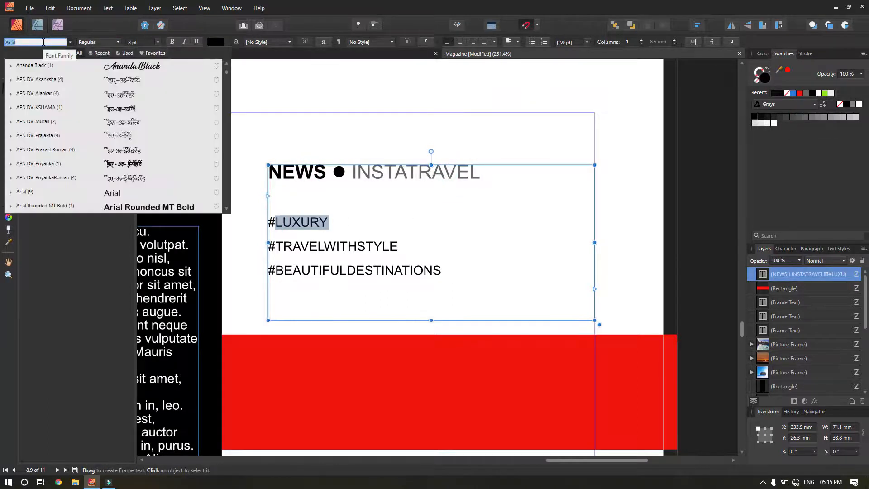
text(INM)
key(BackSpace)
key(BackSpace)
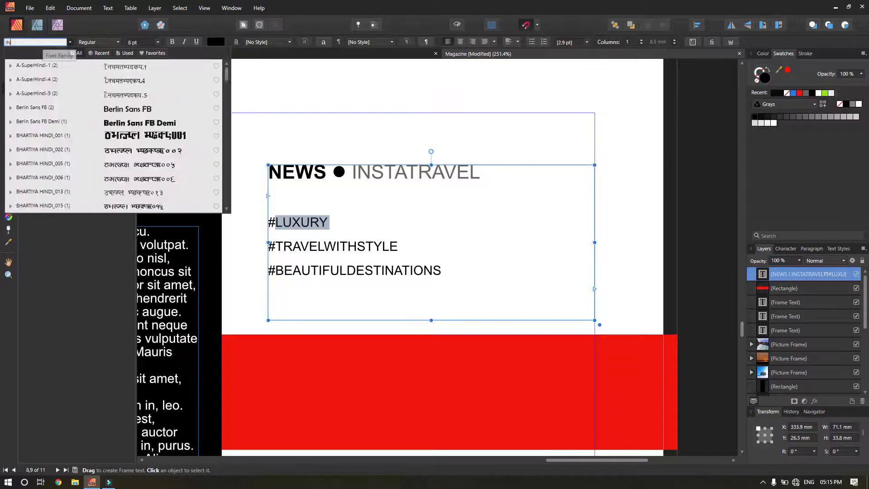
text(MP)
click(43, 66)
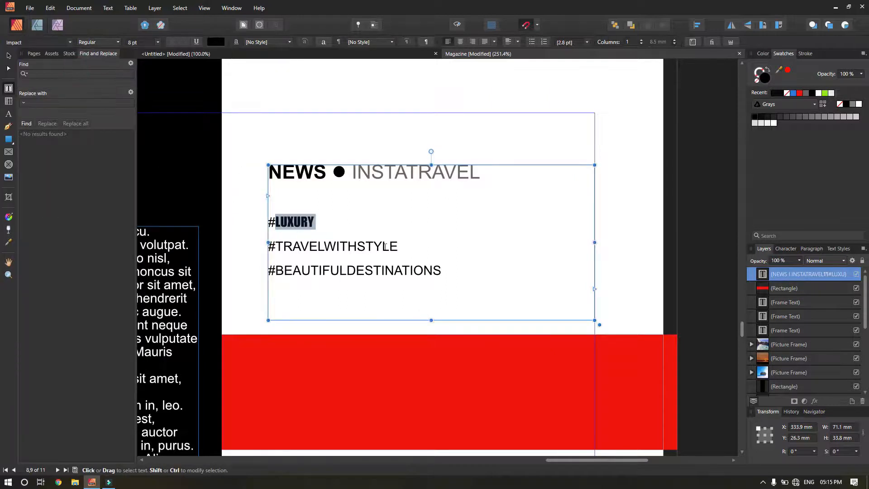
drag(397, 246, 276, 246)
click(25, 43)
click(45, 191)
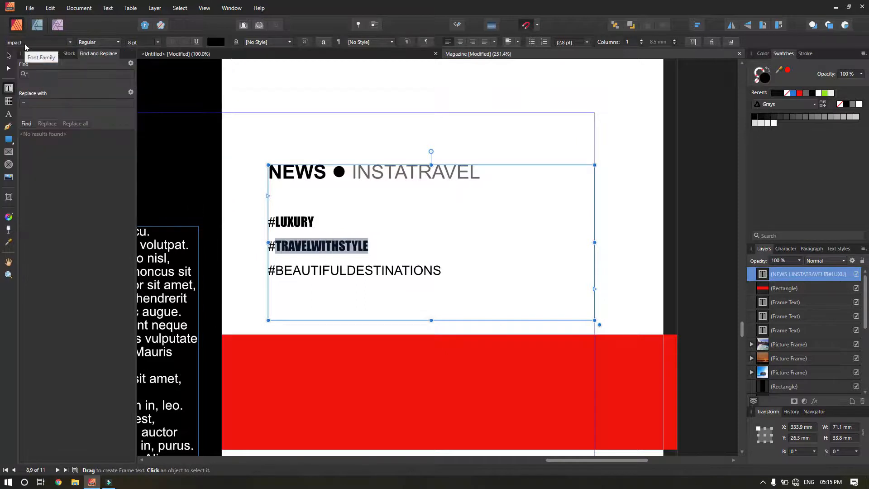
drag(442, 271, 277, 270)
click(25, 43)
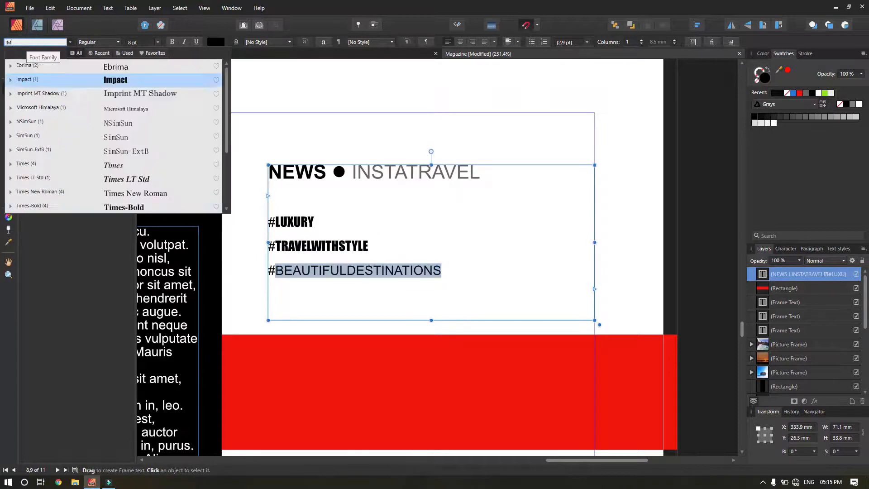
click(46, 78)
Size the three hashtag lines to 14 pt and colour each # sign blue.
drag(401, 270, 251, 215)
key(ctrl+shift+period)
key(ctrl+shift+period)
key(ctrl+shift+period)
key(ctrl+shift+period)
key(ctrl+shift+period)
key(ctrl+shift+period)
key(ctrl+shift+period)
key(ctrl+shift+period)
key(ctrl+shift+period)
key(ctrl+shift+period)
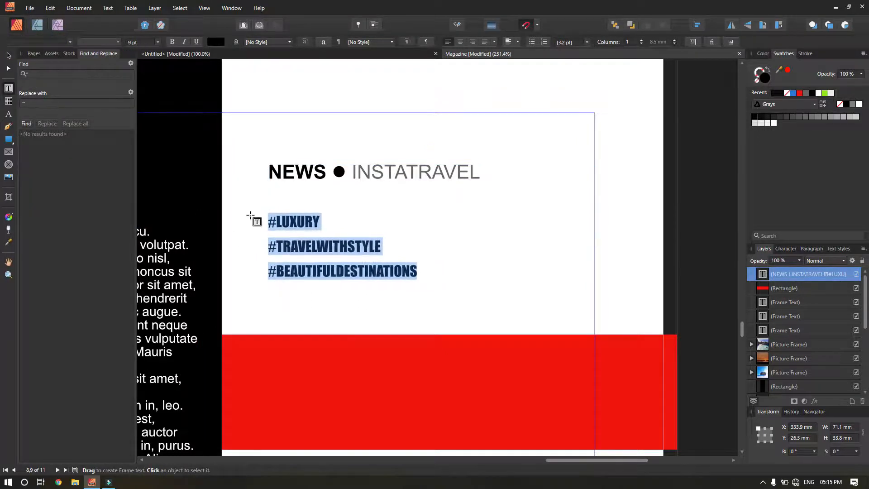
key(ctrl+shift+comma)
key(ctrl+shift+comma)
key(ctrl+shift+comma)
key(ctrl+shift+comma)
drag(281, 222, 268, 276)
click(793, 93)
click(793, 93)
click(792, 93)
click(343, 249)
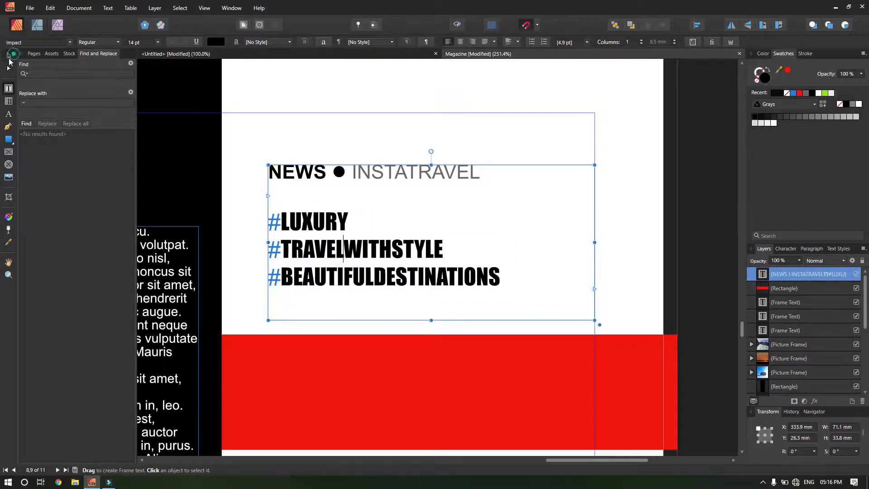
Shorten the hashtag text frame from the bottom and move the heading frame down slightly.
click(9, 55)
drag(431, 320, 432, 291)
drag(429, 272, 430, 289)
click(337, 311)
drag(381, 324, 268, 283)
key(t)
drag(355, 106, 402, 106)
key(ctrl+c)
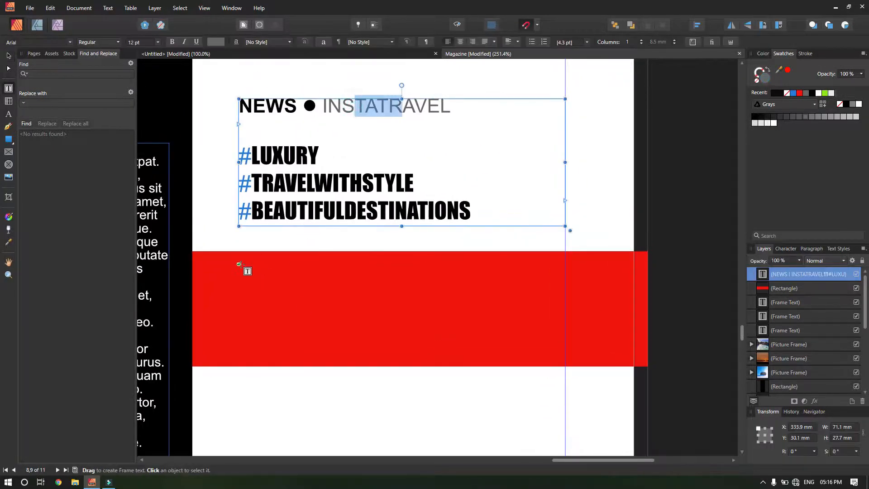
Draw a text frame over the red band with the caption, coloured white and enlarged to 15 pt.
drag(240, 265, 563, 371)
key(ctrl+v)
text(FICE)
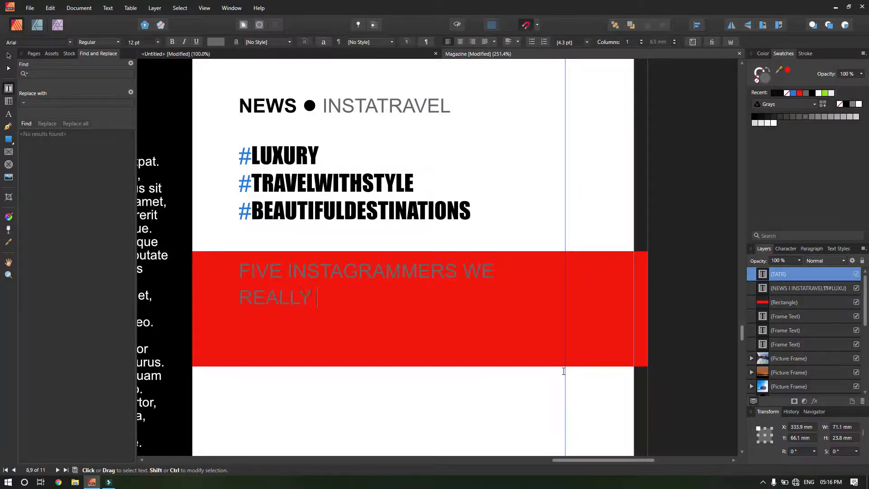
text(OW)
key(ctrl+a)
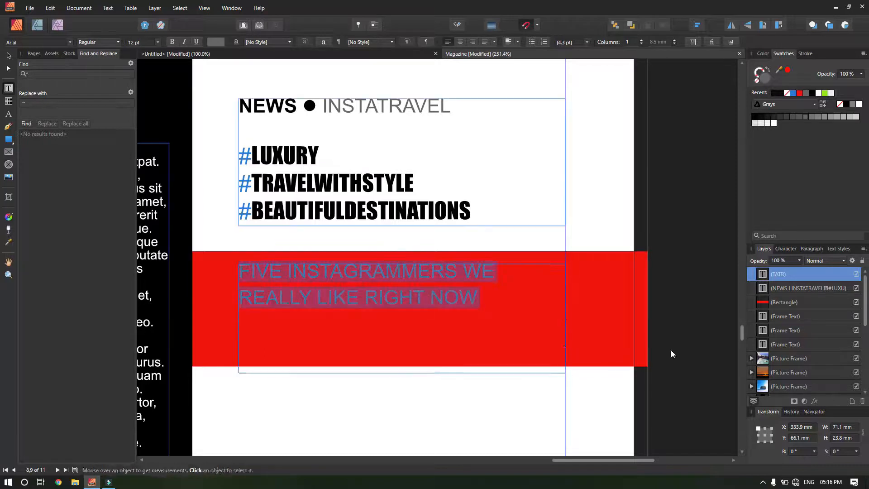
click(818, 93)
key(ctrl+shift+period)
key(ctrl+shift+period)
key(ctrl+shift+period)
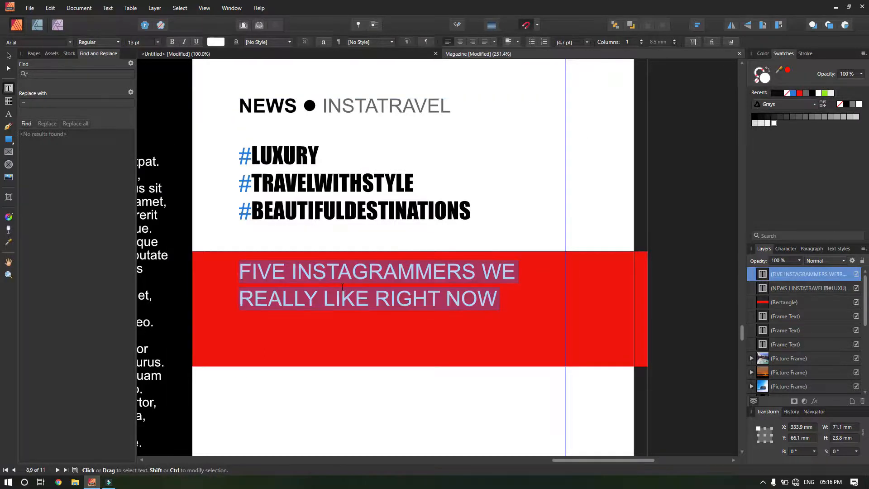
key(Escape)
Shorten the caption frame, move it down onto the banner, and zoom out to page 9.
drag(401, 373, 401, 319)
drag(413, 305, 190, 378)
click(403, 405)
key(z)
drag(431, 378, 401, 267)
key(ctrl+space)
drag(517, 264, 468, 258)
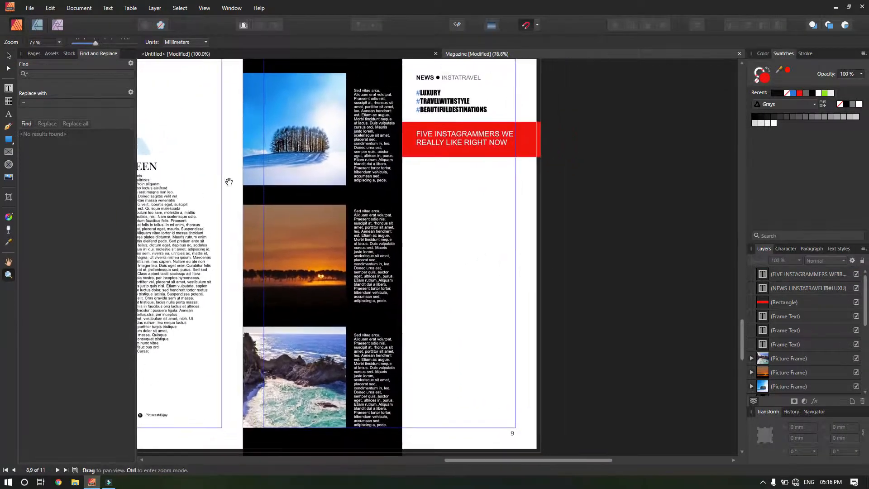
Place the lone-tree photo a1 (22) below the red banner.
key(v)
click(30, 8)
click(36, 135)
scroll(265, 225, down, 5)
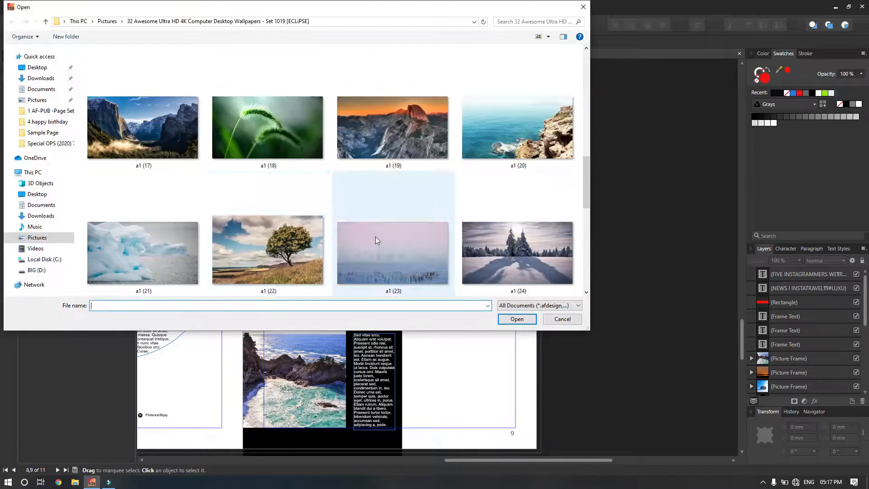
double_click(270, 237)
drag(419, 168, 512, 240)
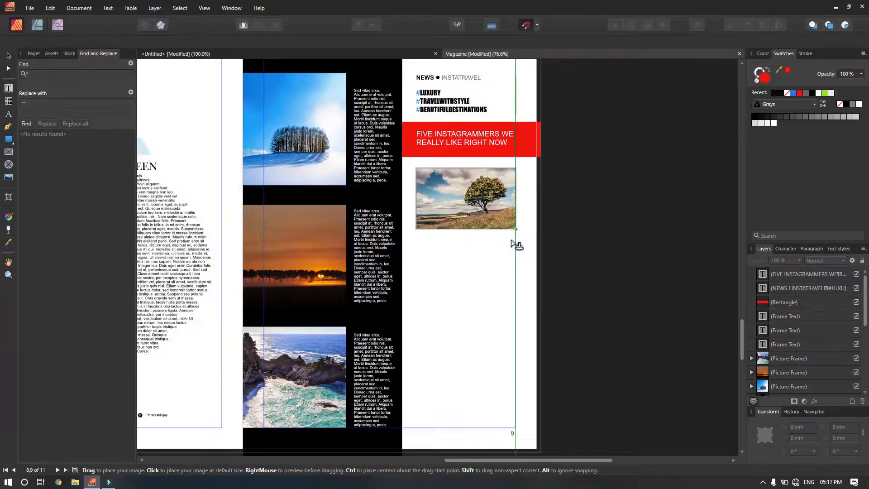
Add a text frame of filler text under the tree photo, set black at 10 pt.
key(t)
drag(416, 235, 516, 306)
right_click(466, 266)
key(Escape)
key(ctrl+a)
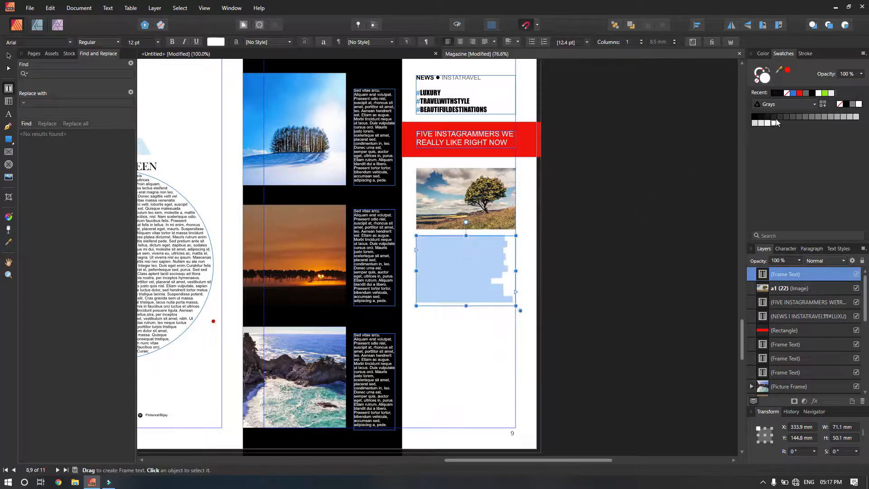
click(812, 94)
click(157, 42)
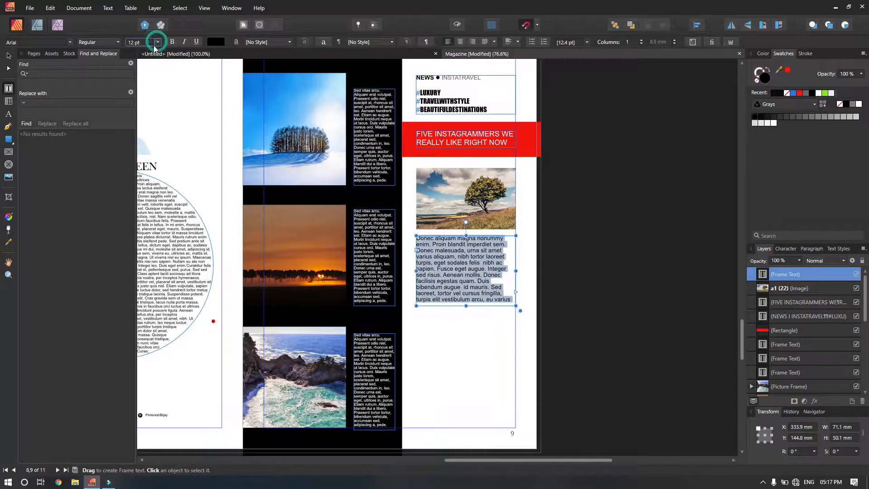
click(140, 73)
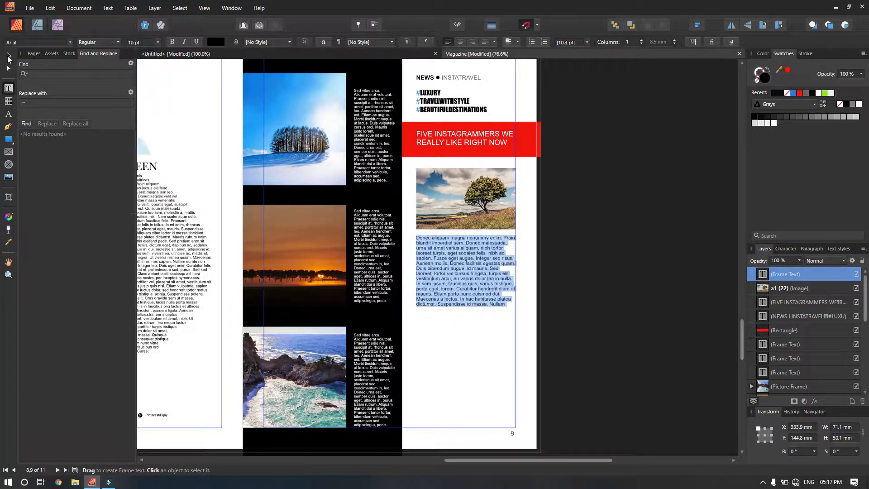
click(9, 56)
click(468, 338)
Start placing another image, choosing the red-rock desert photo.
click(30, 8)
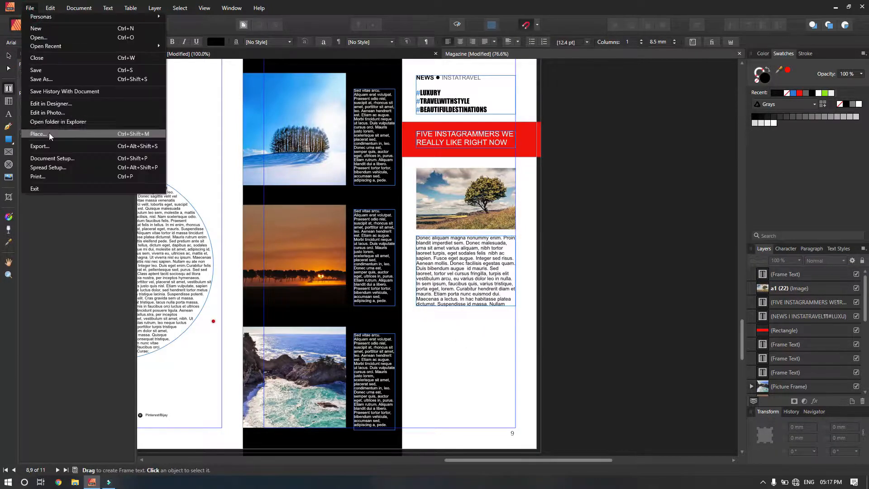
click(50, 135)
scroll(303, 194, down, 10)
scroll(310, 191, up, 5)
click(142, 206)
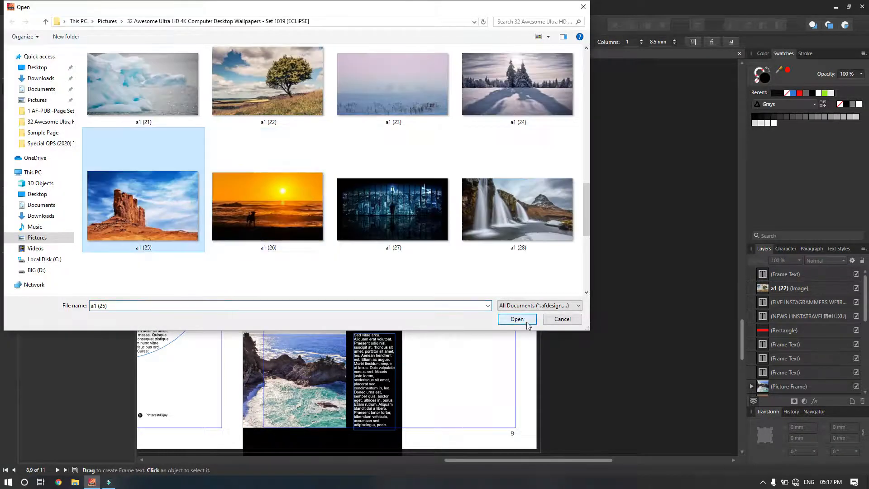
Place the red-rock photo near the page bottom as a picture frame stretched to the page edge.
click(517, 319)
drag(416, 315, 453, 402)
right_click(465, 349)
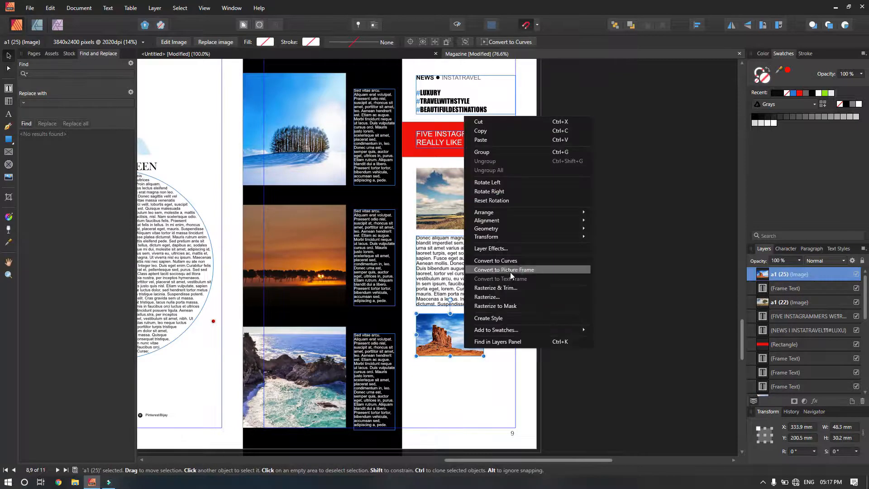
click(509, 271)
drag(483, 357, 476, 427)
Duplicate the body text frame as a narrow column beside the photo, shrinking the photo to about 40×41 mm.
click(438, 274)
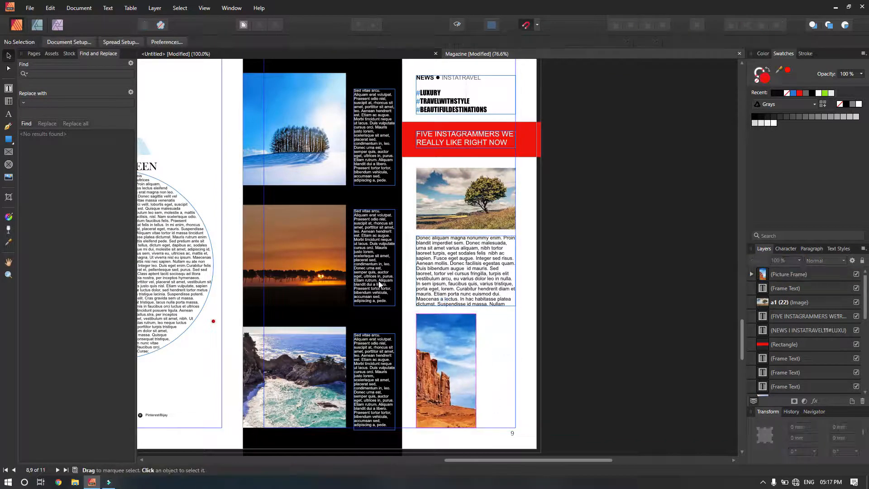
ctrl+drag(438, 275, 504, 353)
drag(582, 383, 516, 427)
click(455, 364)
drag(476, 313, 472, 370)
click(469, 304)
click(492, 323)
drag(482, 313, 466, 361)
Preview the spread without guides and zoom out to view the whole spread.
click(470, 294)
click(568, 303)
drag(540, 257, 629, 267)
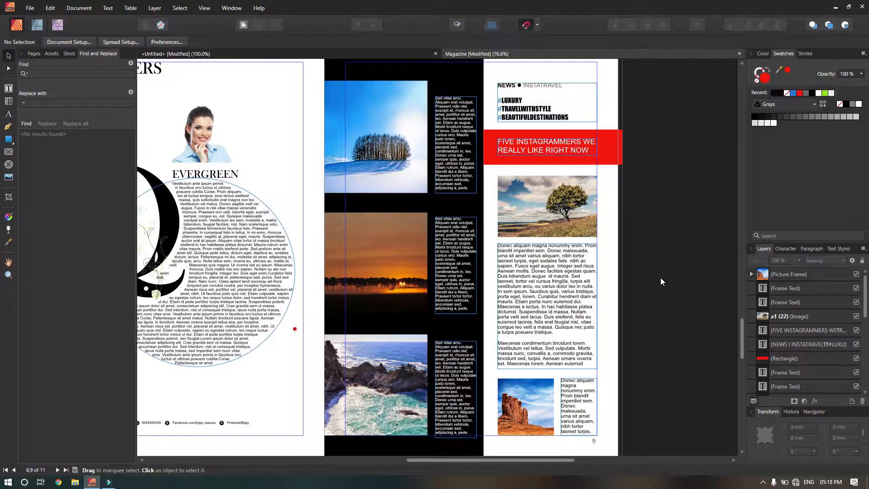
click(456, 25)
drag(279, 264, 347, 260)
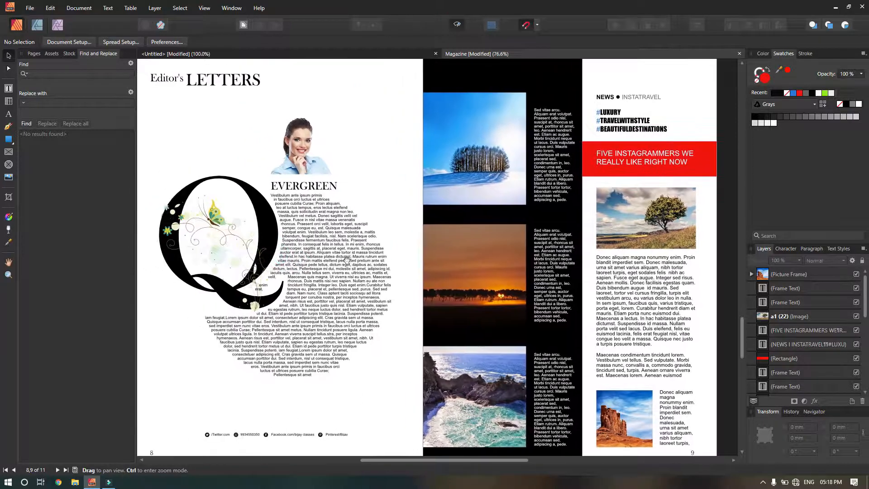
drag(433, 257, 375, 265)
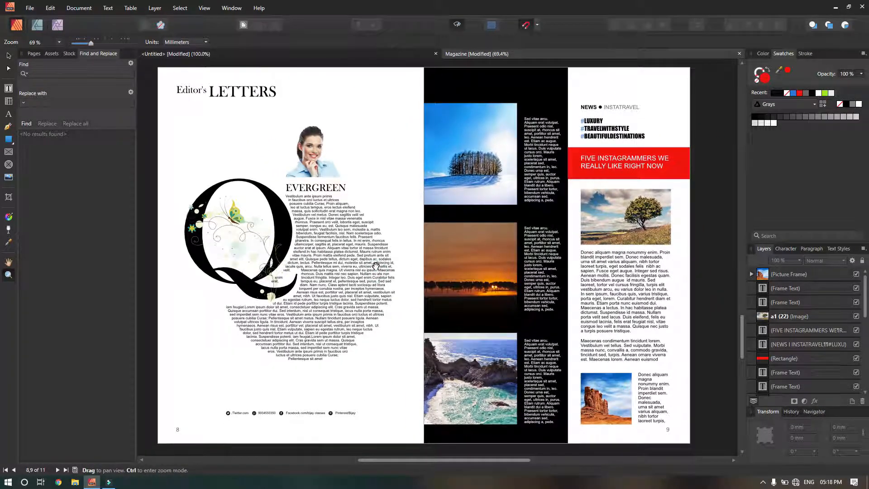